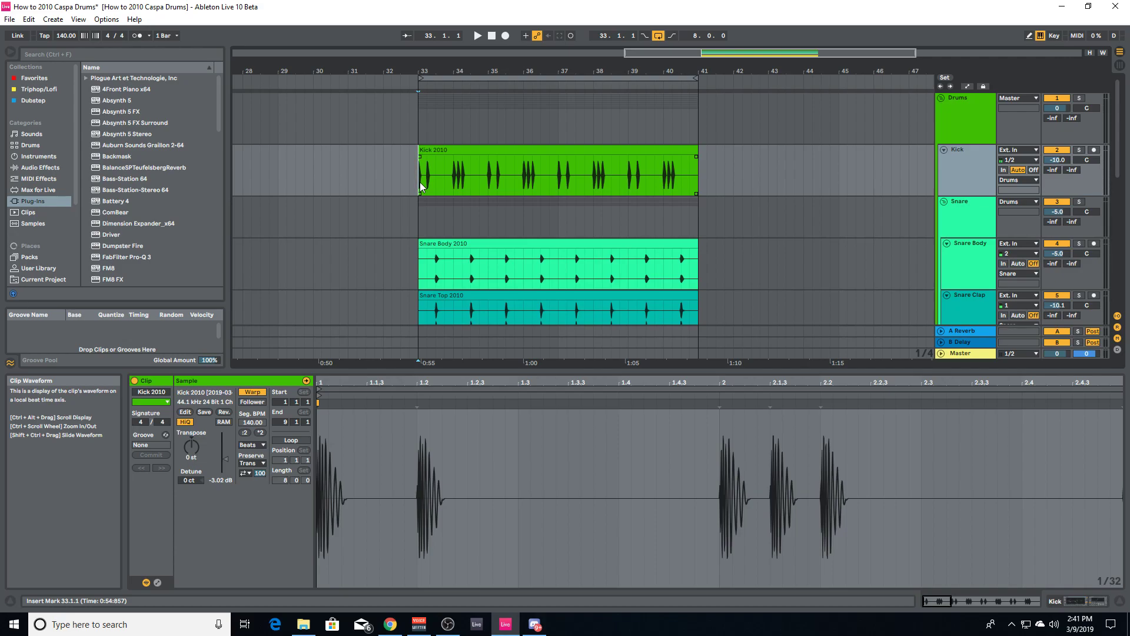
Play back the full drum loop from bar 33, and select the Kick 2010 clip
{"action": "key", "text": "space"}
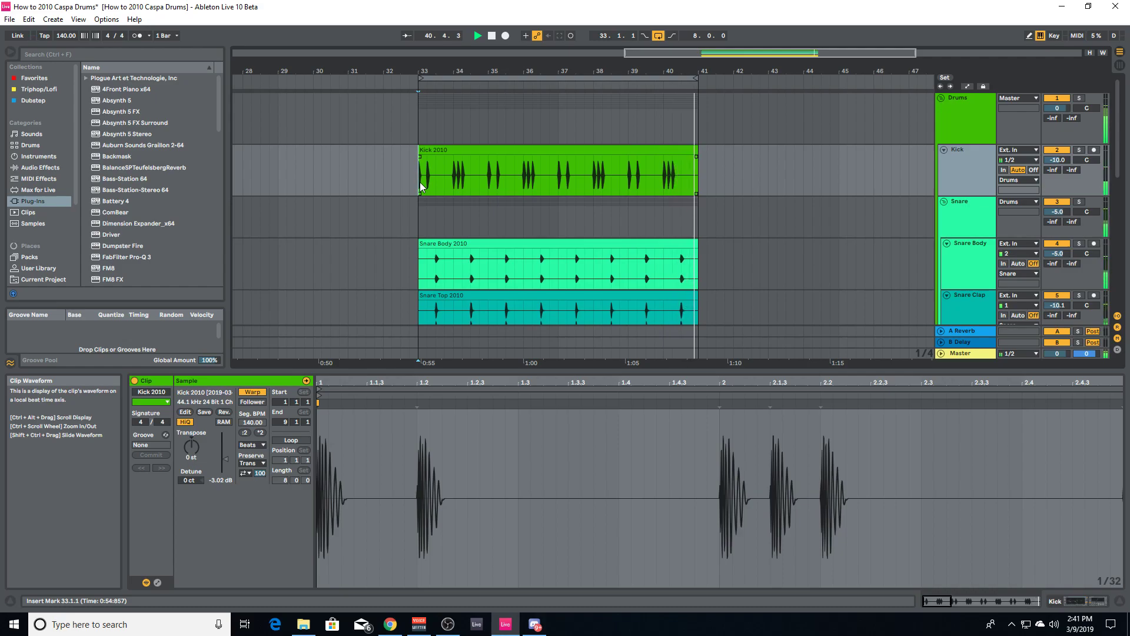
{"action": "key", "text": "space"}
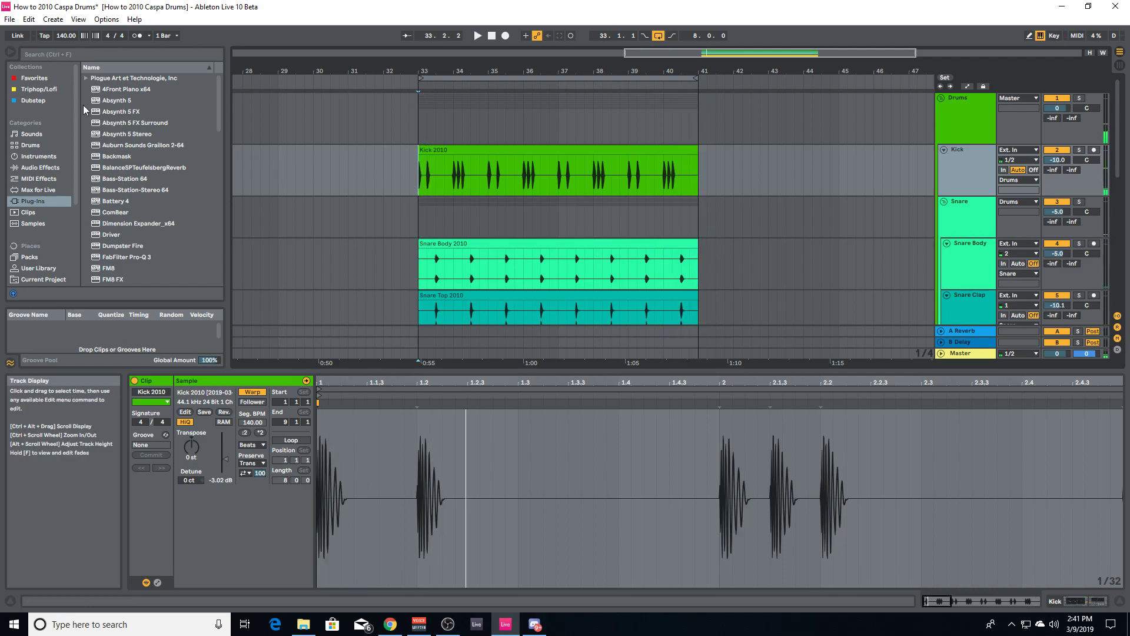
{"action": "left_click", "coordinate": [991, 187]}
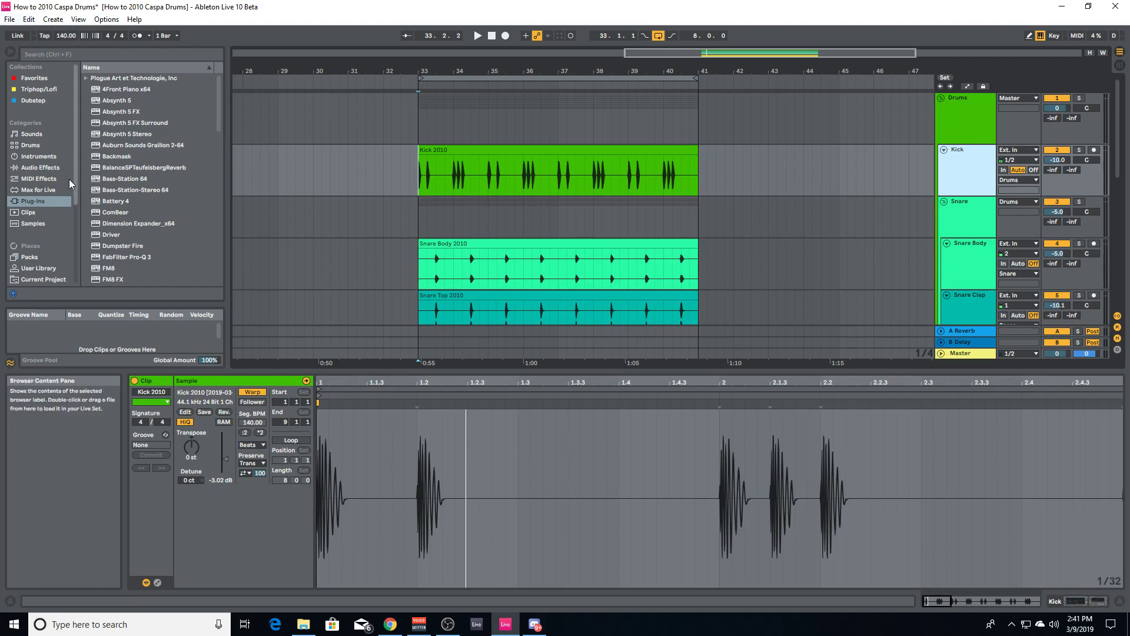
{"action": "left_click", "coordinate": [585, 157]}
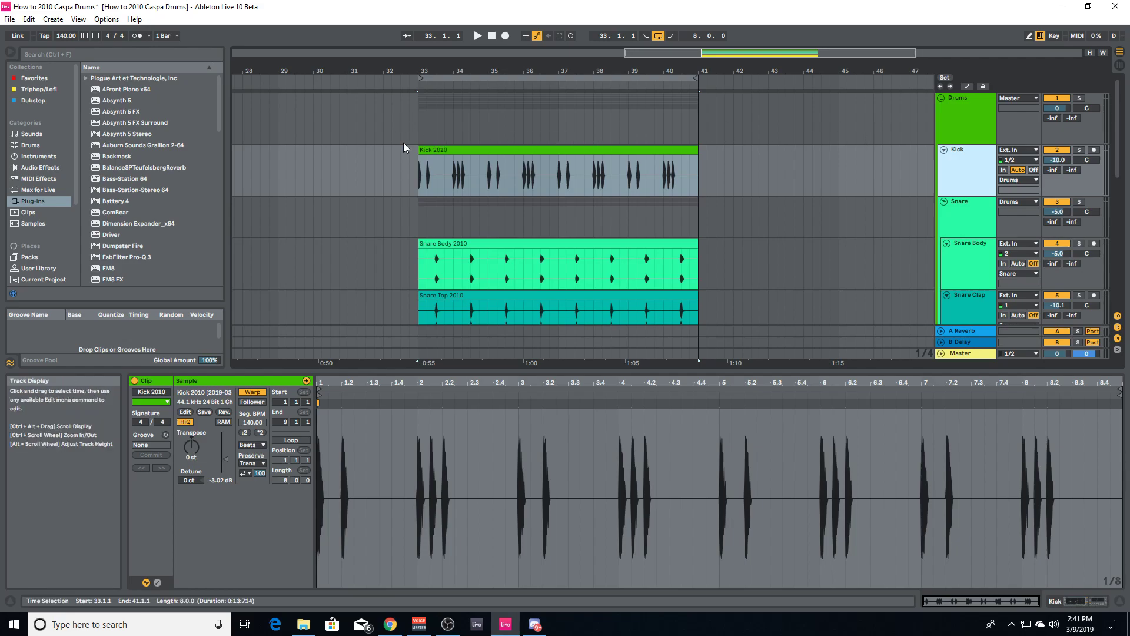
Examine the first two bars of the Kick 2010 clip up close, playing the drums briefly from bar 34
{"action": "left_click_drag", "start_coordinate": [422, 71], "coordinate": [361, 177]}
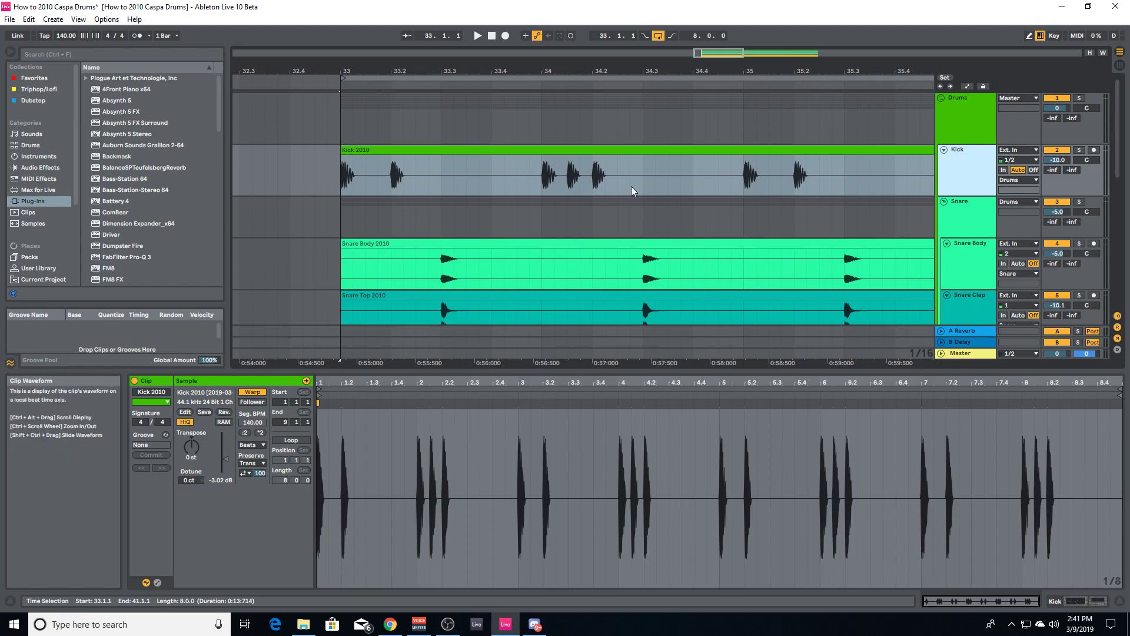
{"action": "left_click_drag", "start_coordinate": [741, 193], "coordinate": [337, 189]}
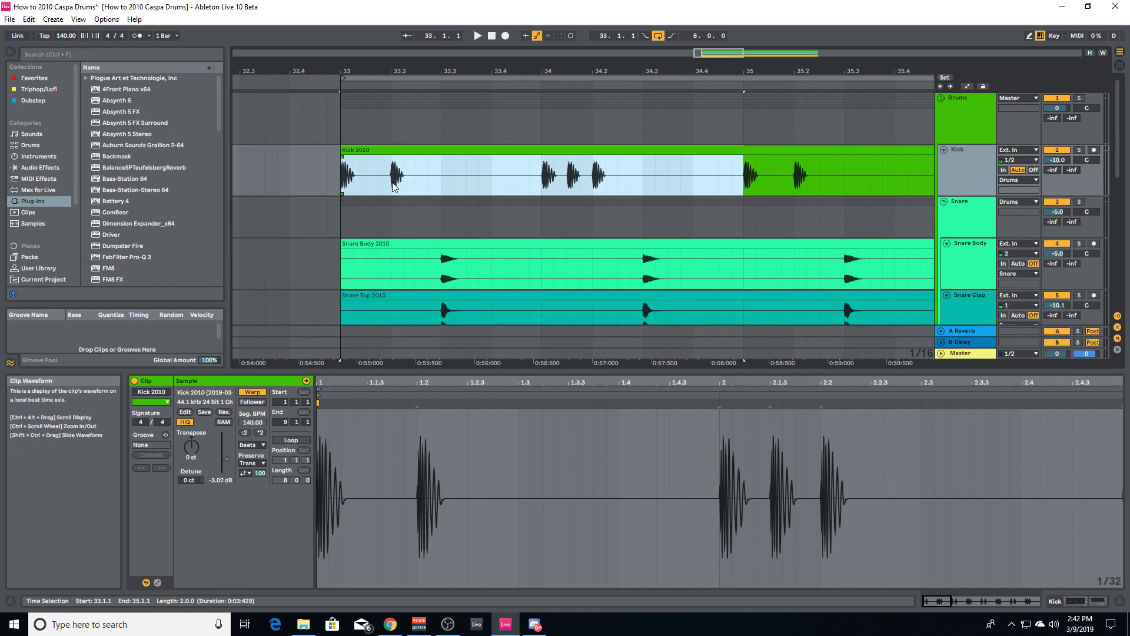
{"action": "left_click", "coordinate": [342, 180]}
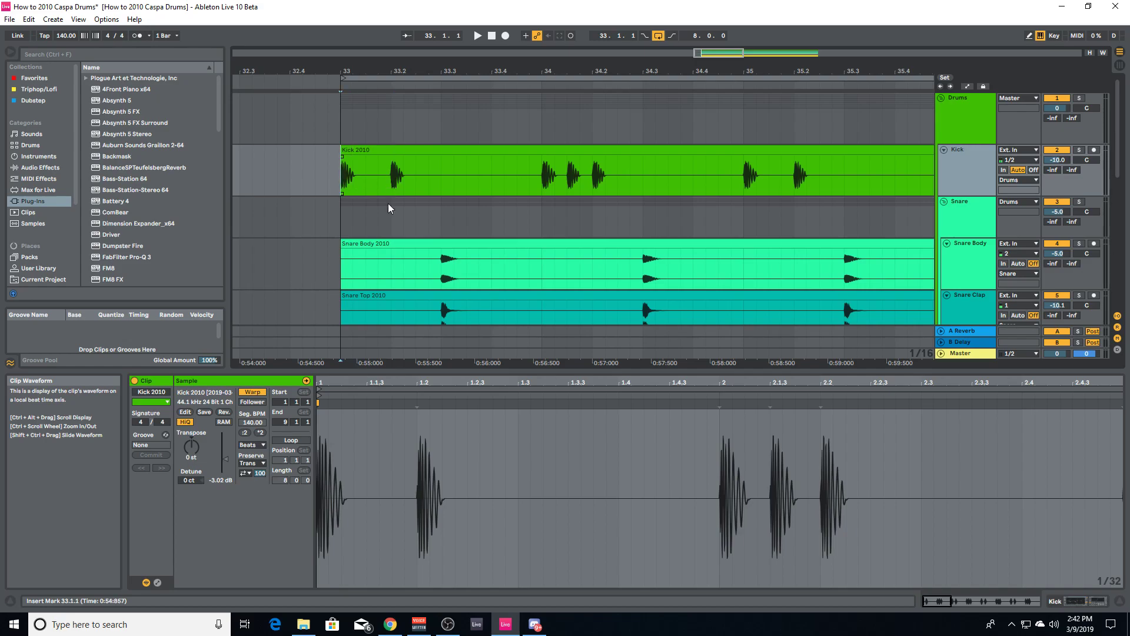
{"action": "left_click", "coordinate": [541, 186]}
{"action": "key", "text": "space"}
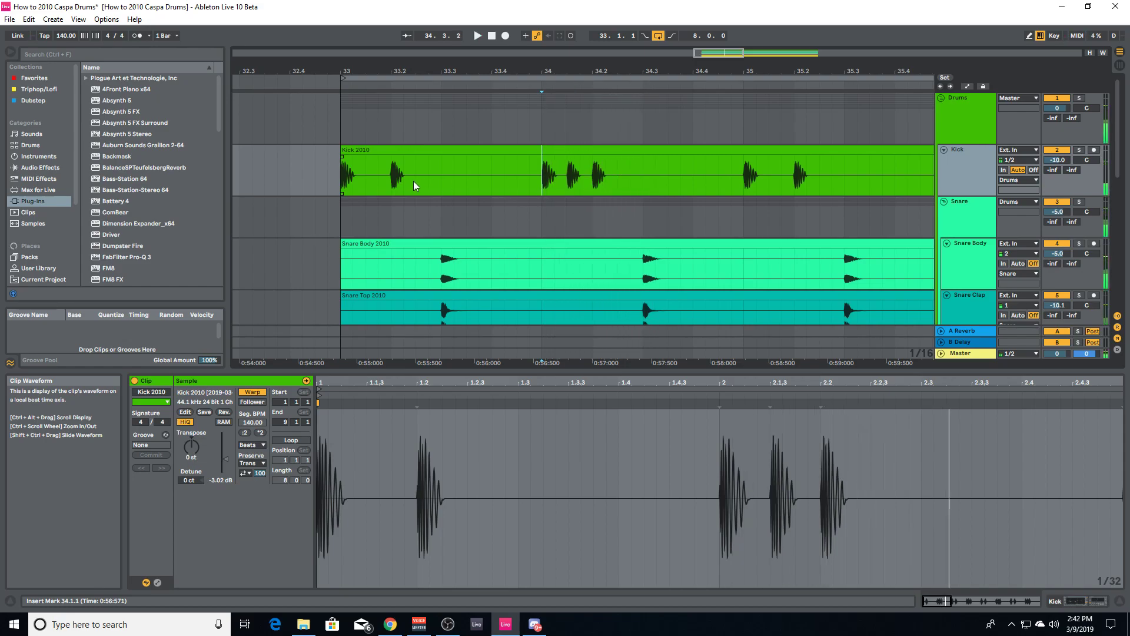
{"action": "left_click_drag", "start_coordinate": [345, 187], "coordinate": [742, 185]}
Set the loop region to start at 33.1.1 with a length of 8 bars, and select the Kick 2010 clip
{"action": "left_click_drag", "start_coordinate": [760, 77], "coordinate": [502, 69]}
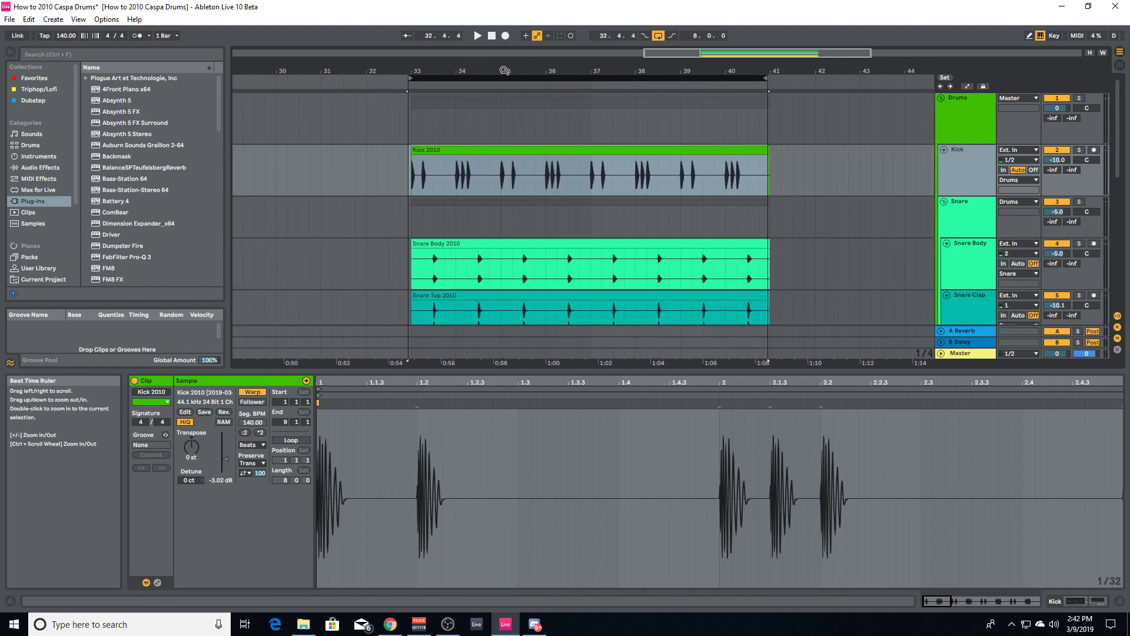
{"action": "left_click_drag", "start_coordinate": [465, 150], "coordinate": [471, 148]}
{"action": "left_click", "coordinate": [396, 153]}
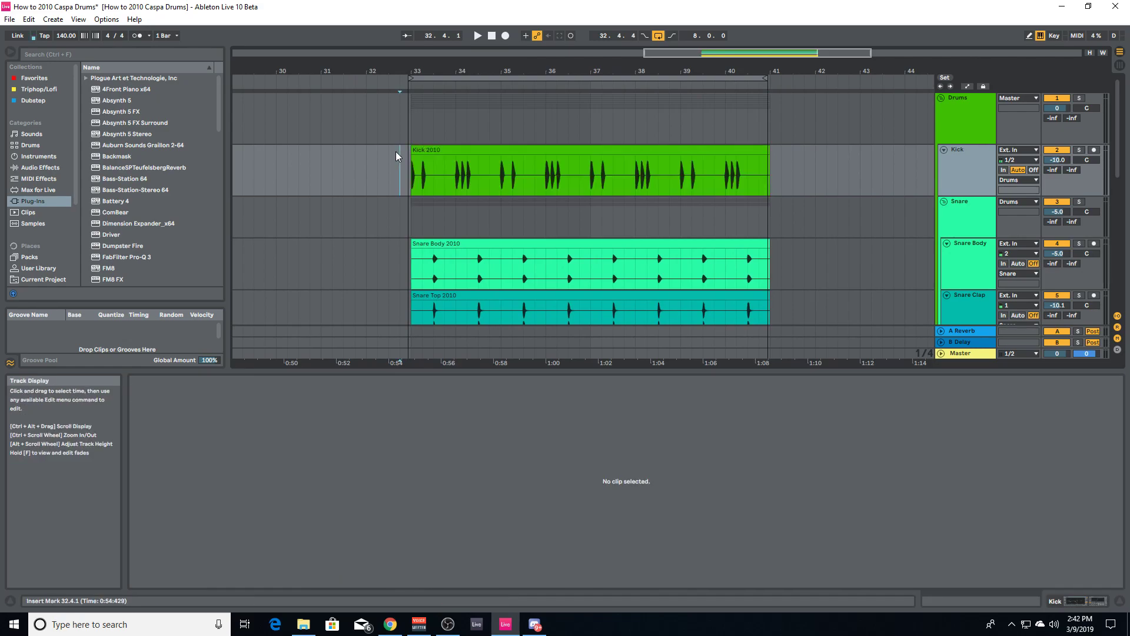
{"action": "left_click", "coordinate": [412, 80]}
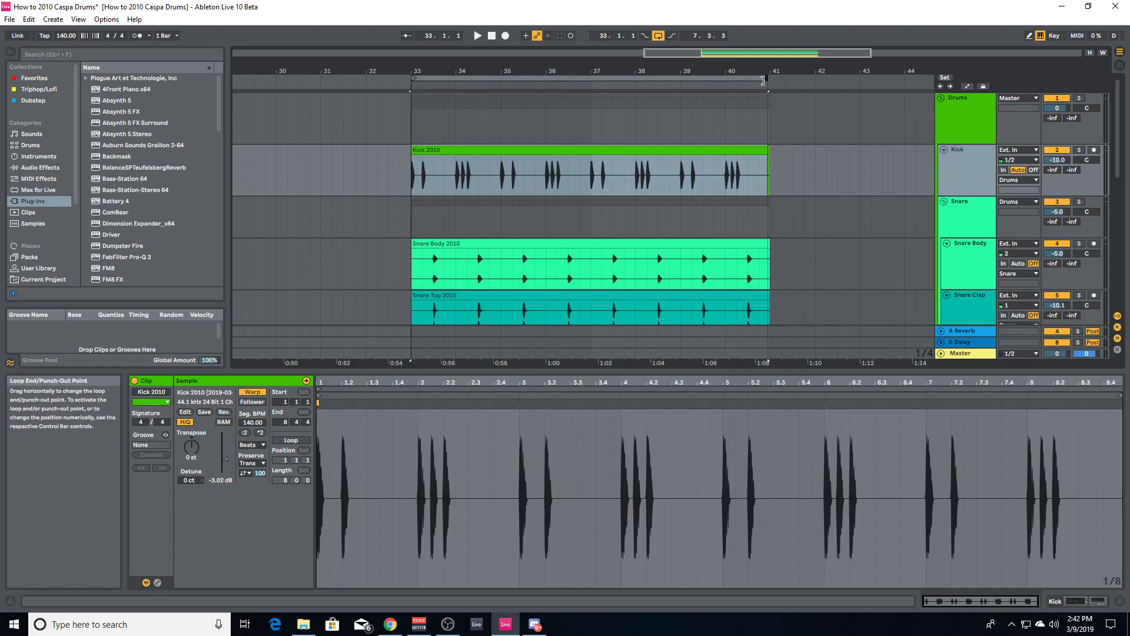
{"action": "left_click", "coordinate": [449, 154]}
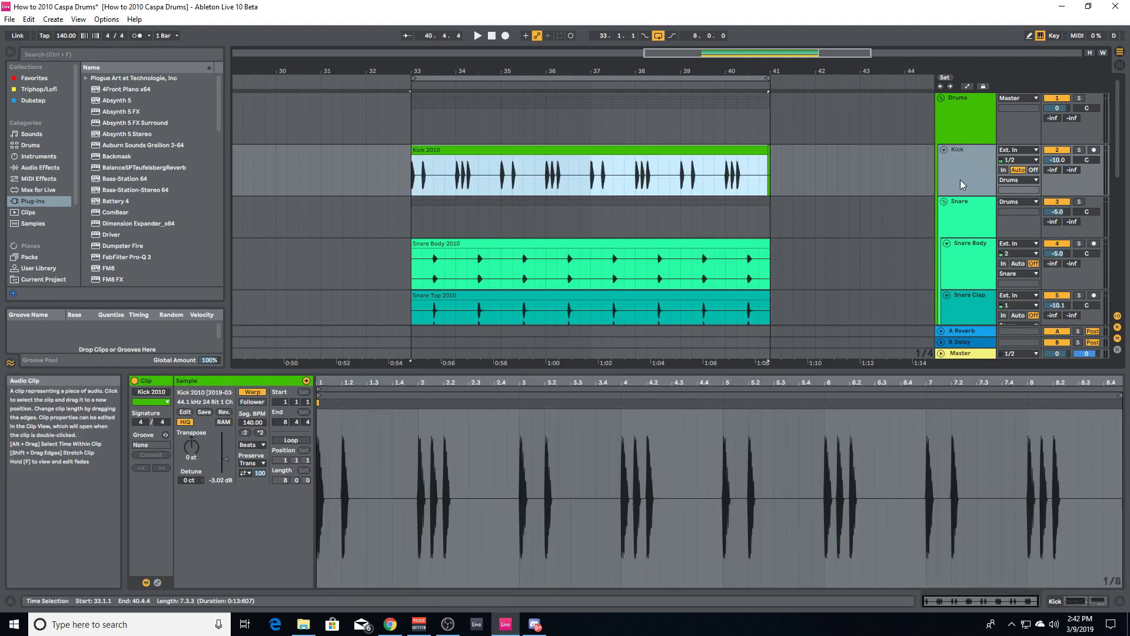
Solo the Kick track and play it with its EQ Eight and Saturator bypassed
{"action": "left_click", "coordinate": [968, 172]}
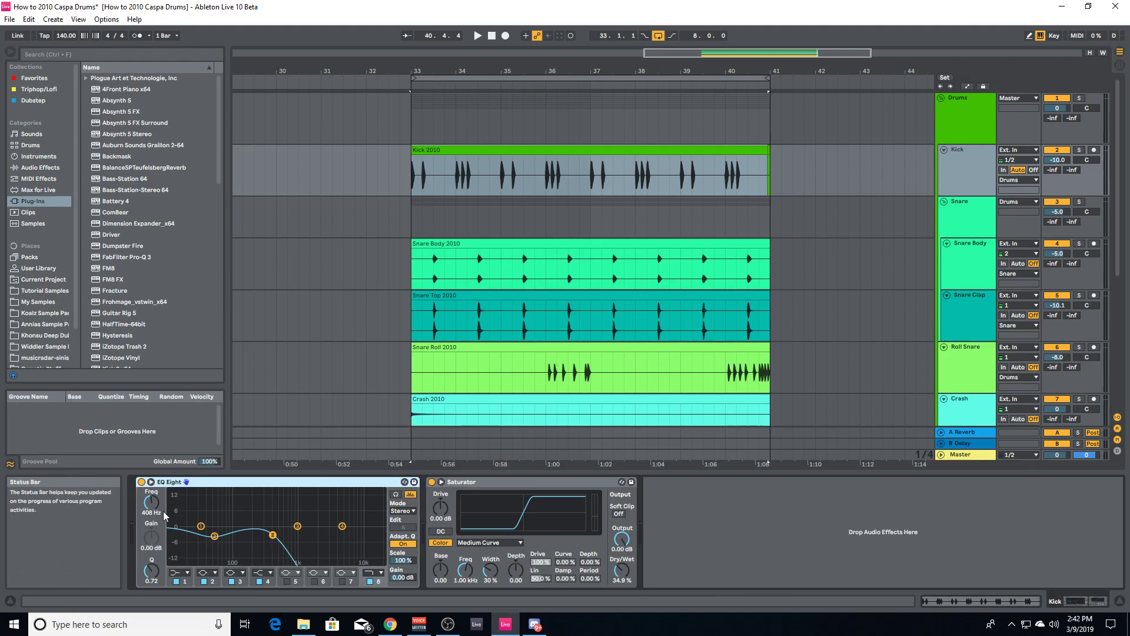
{"action": "left_click", "coordinate": [141, 482]}
{"action": "key", "text": "space"}
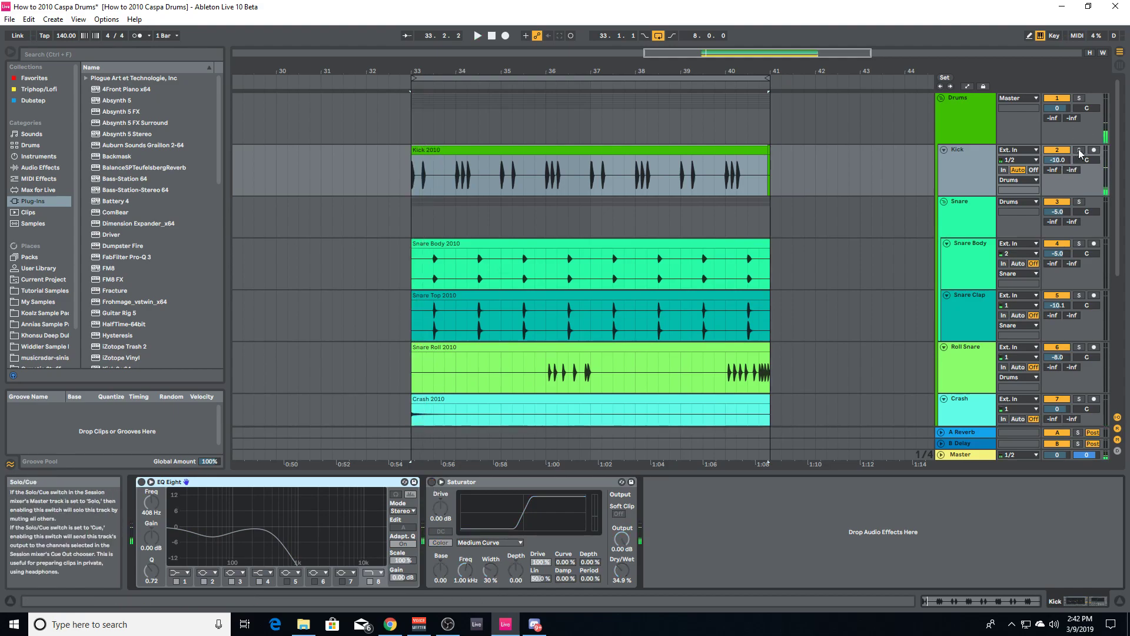
{"action": "left_click", "coordinate": [1080, 151]}
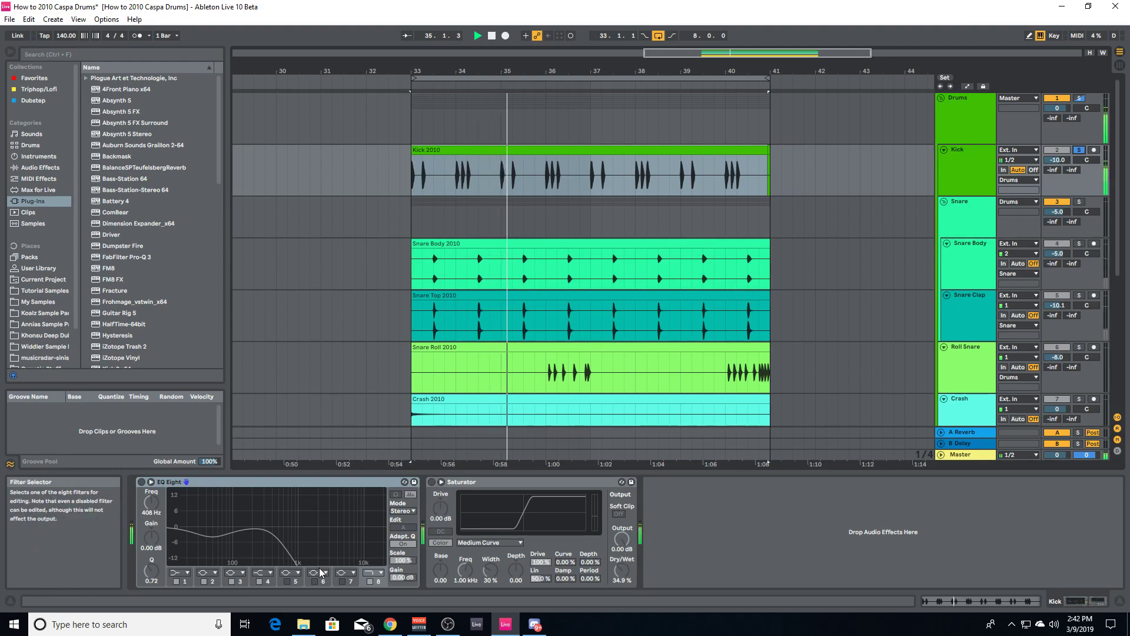
{"action": "key", "text": "space"}
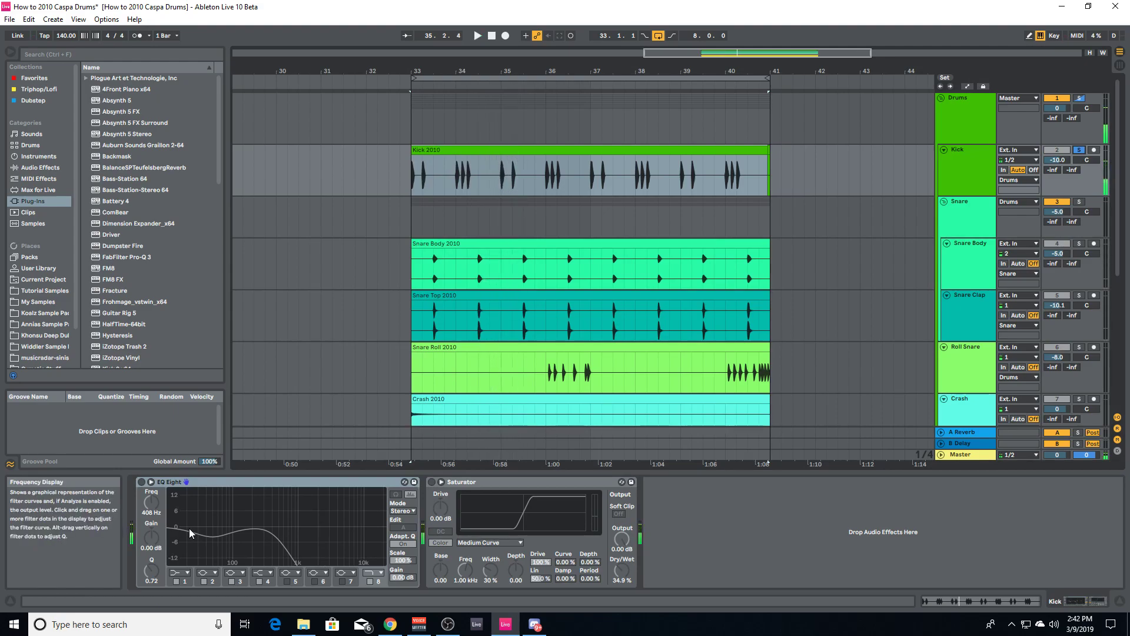
Reactivate the Kick's EQ Eight and compare the soloed kick with the EQ on and off, leaving it on
{"action": "left_click", "coordinate": [142, 482]}
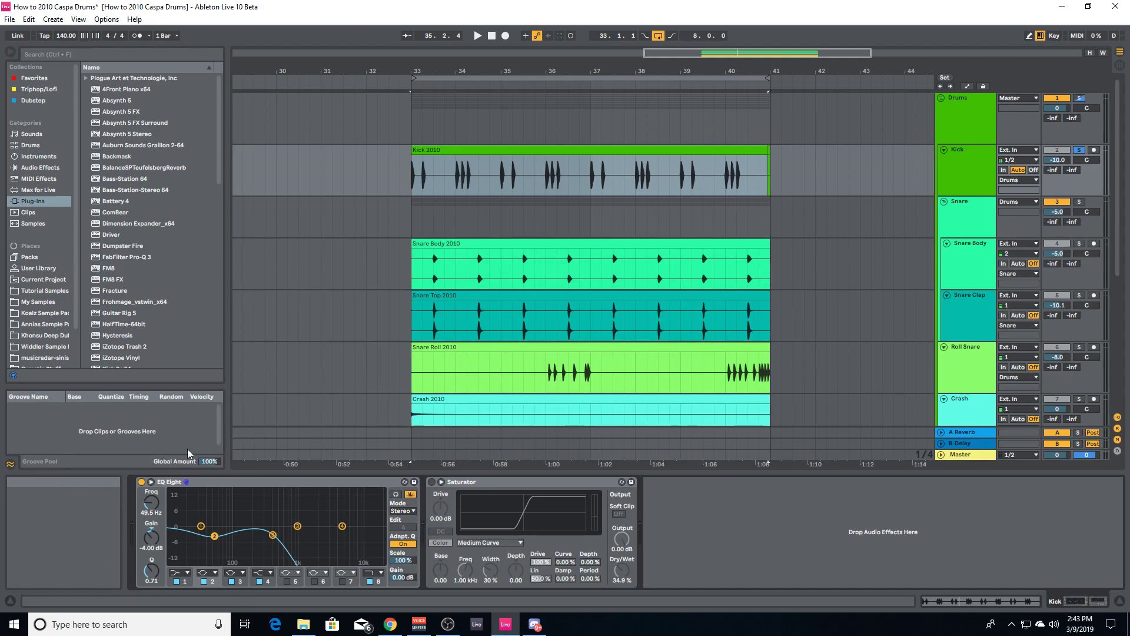
{"action": "left_click", "coordinate": [444, 157]}
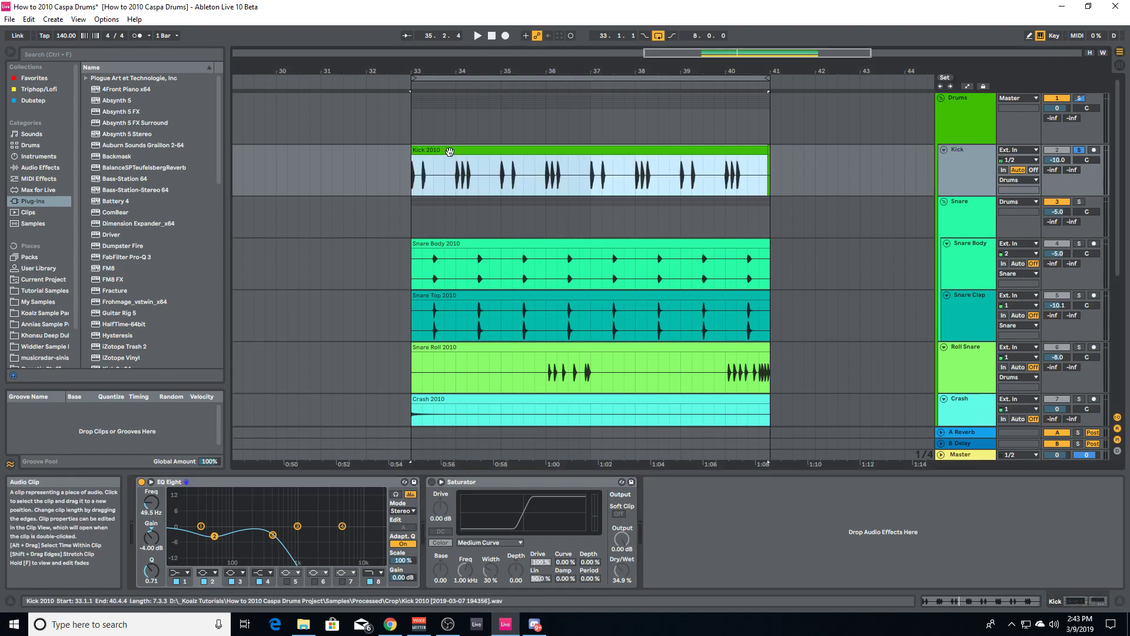
{"action": "key", "text": "space"}
{"action": "key", "text": "space"}
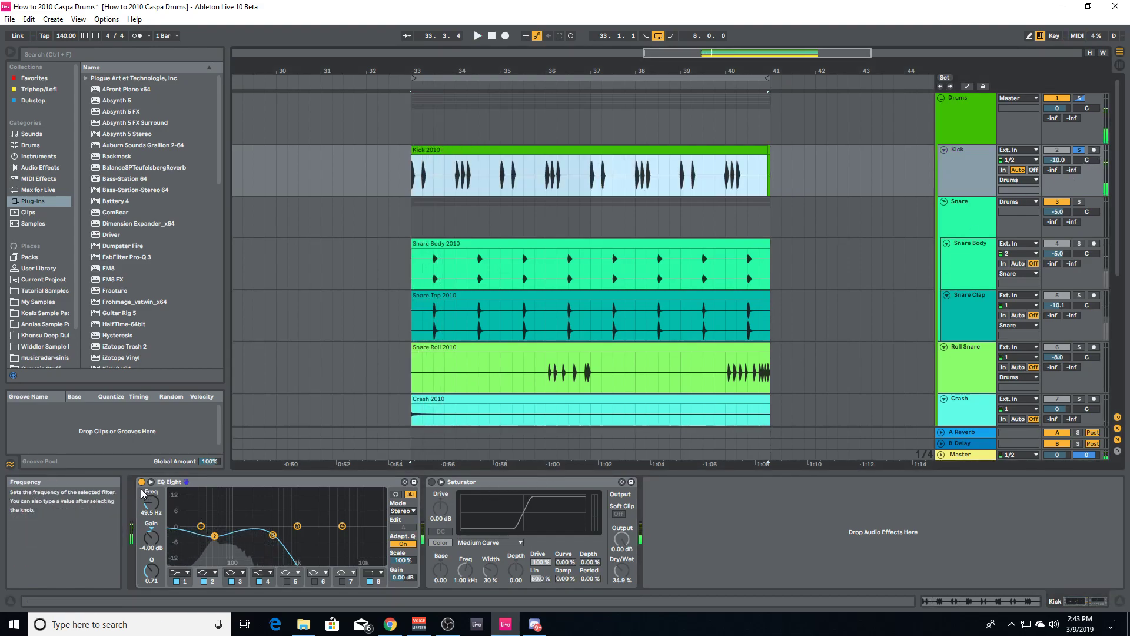
{"action": "left_click", "coordinate": [142, 483]}
{"action": "key", "text": "space"}
{"action": "key", "text": "space"}
{"action": "left_click", "coordinate": [143, 483]}
{"action": "key", "text": "space"}
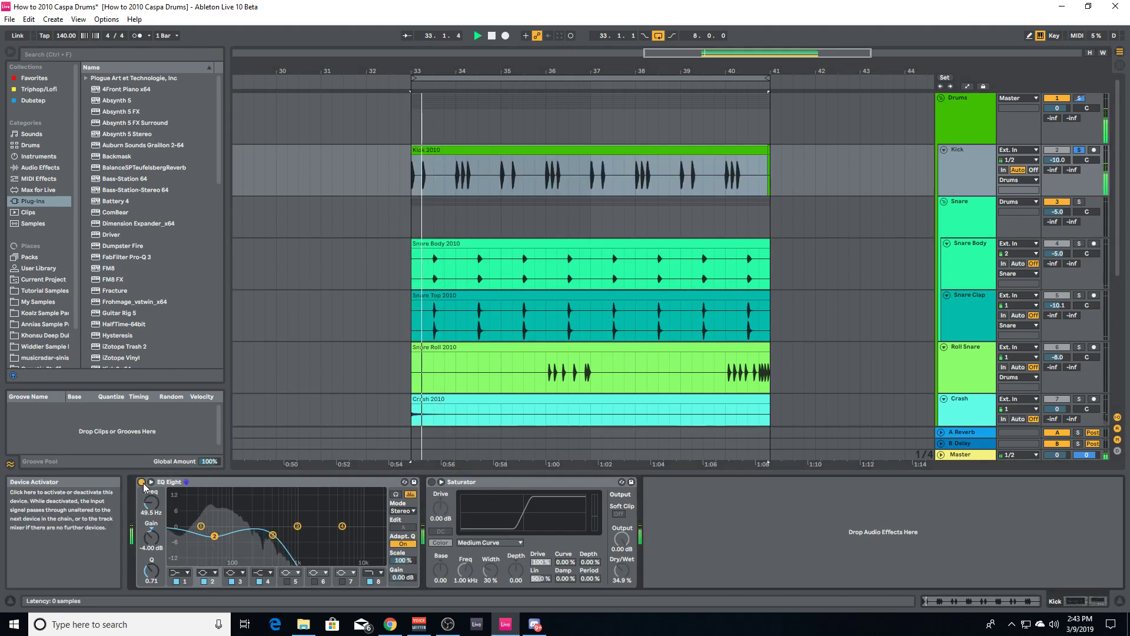
{"action": "key", "text": "space"}
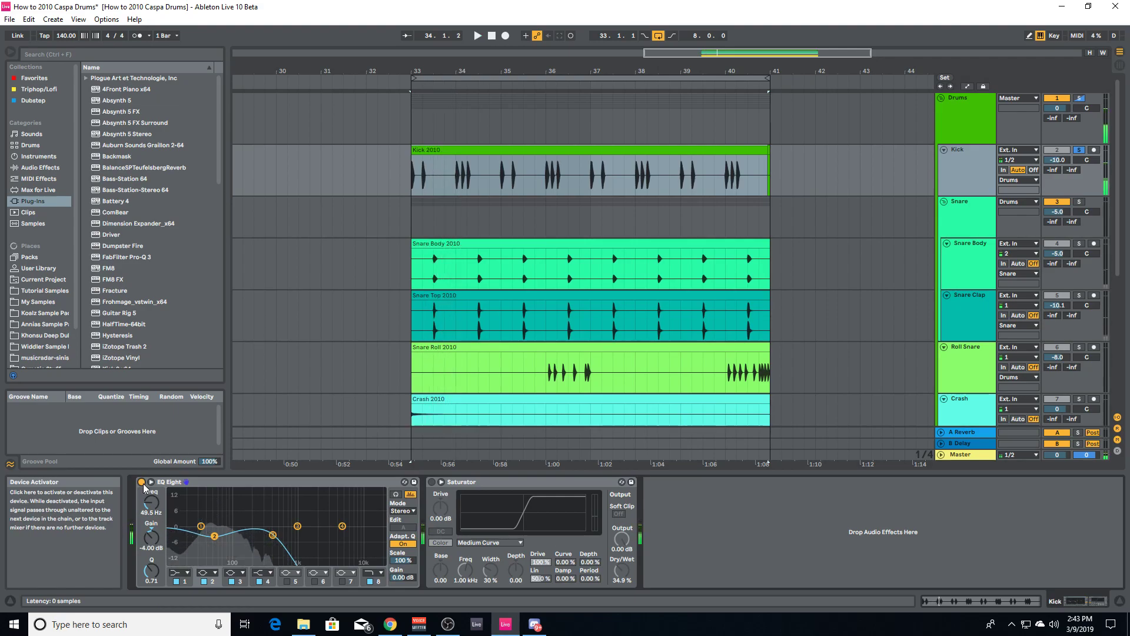
Turn on the Kick's Saturator and compare the kick with it off and on during playback, leaving it on
{"action": "left_click", "coordinate": [432, 484]}
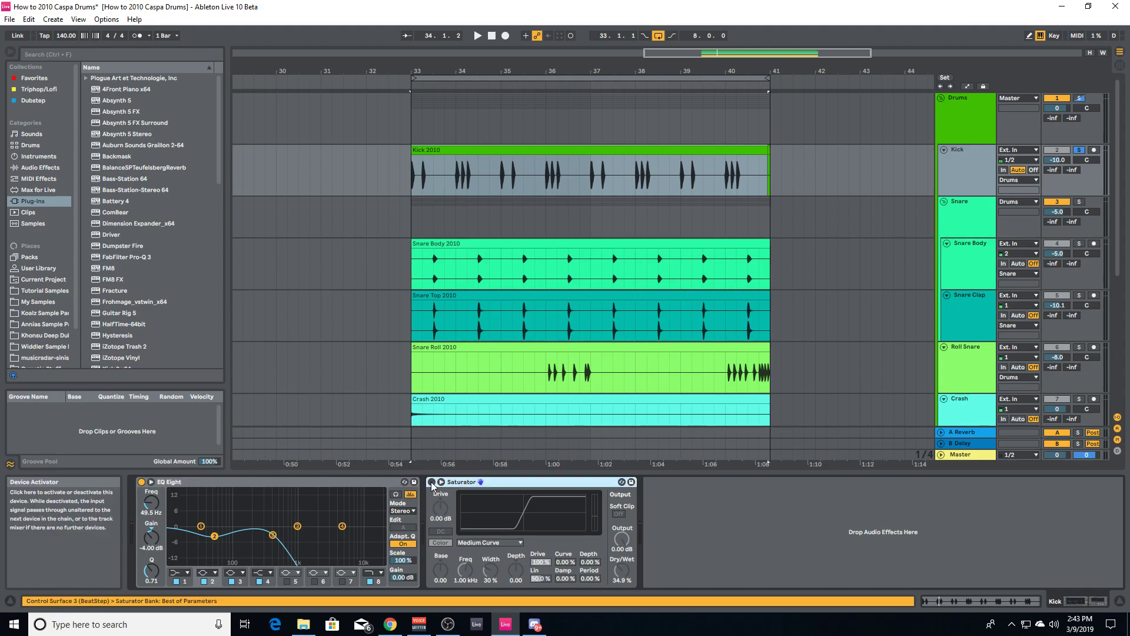
{"action": "left_click", "coordinate": [431, 483]}
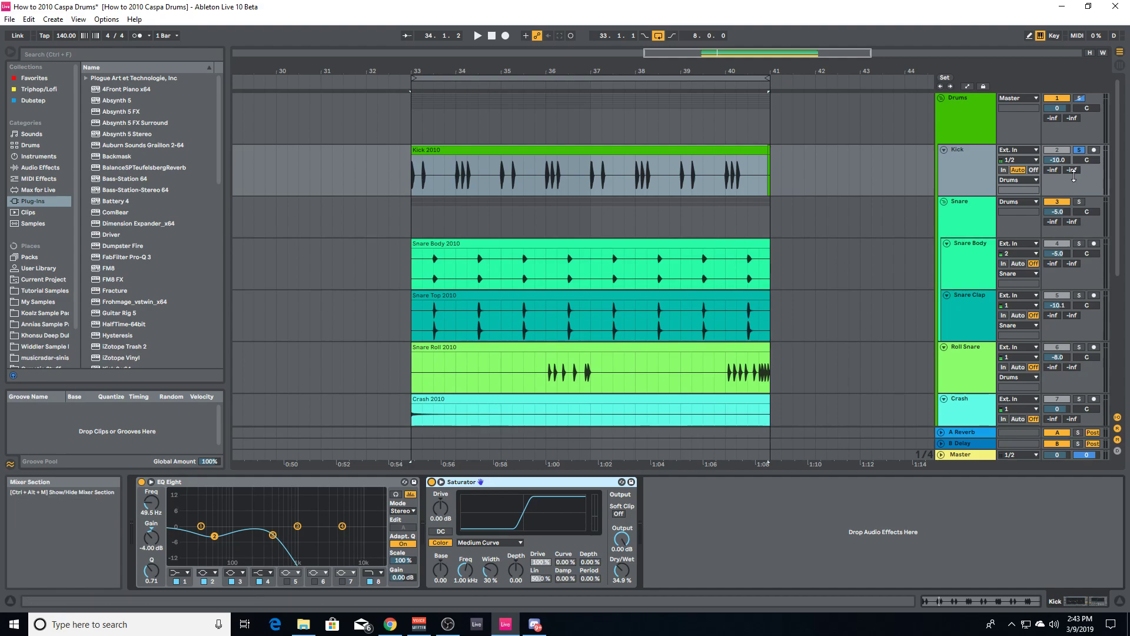
{"action": "key", "text": "space"}
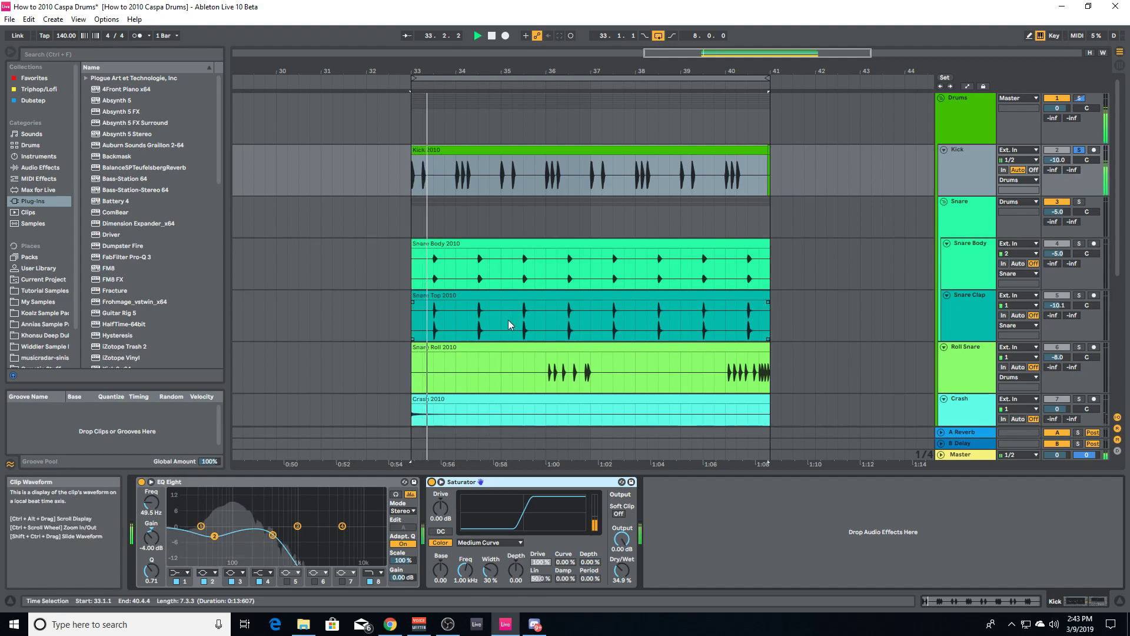
{"action": "left_click", "coordinate": [433, 483]}
{"action": "left_click", "coordinate": [432, 482]}
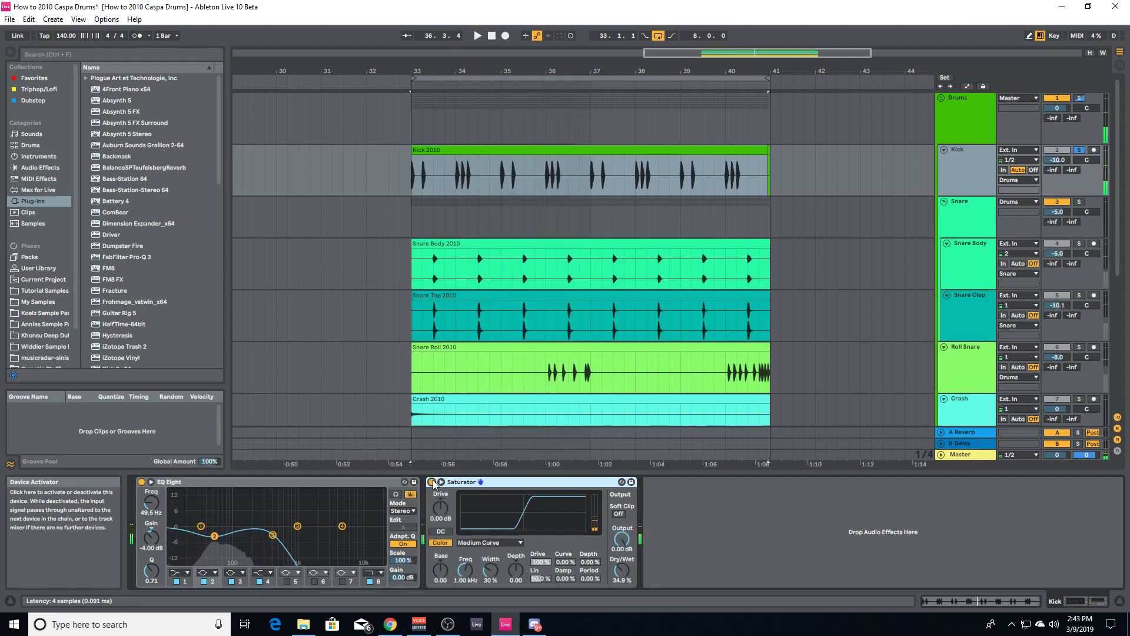
{"action": "key", "text": "space"}
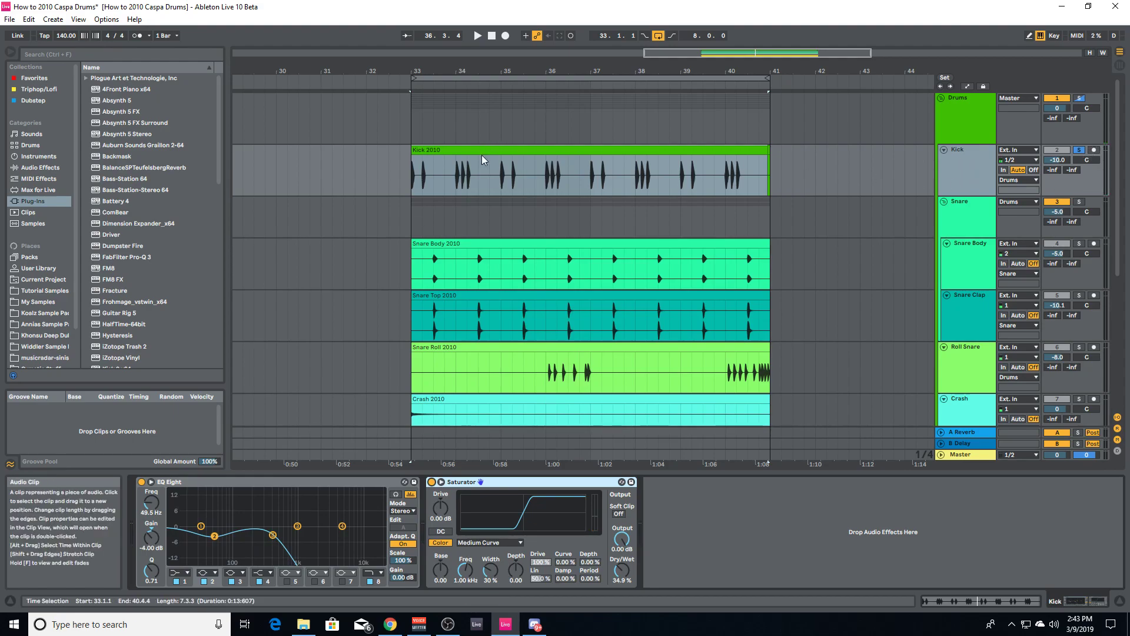
Solo the Snare group in place of the Kick and play the layered snare
{"action": "left_click", "coordinate": [442, 257]}
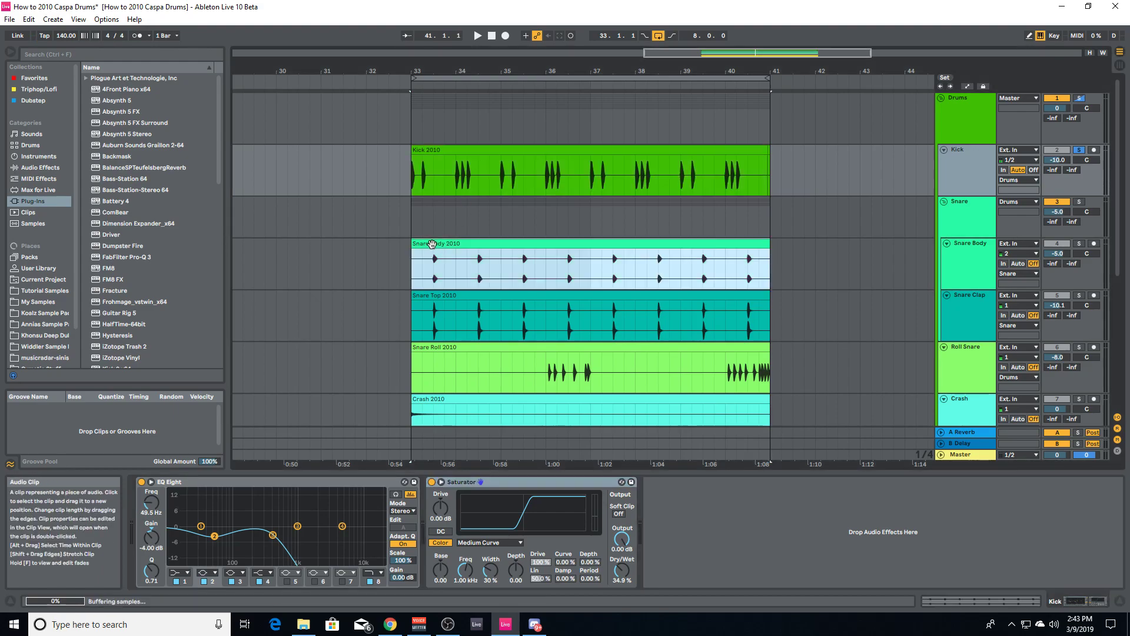
{"action": "left_click", "coordinate": [1087, 205]}
{"action": "left_click", "coordinate": [1082, 202]}
{"action": "key", "text": "space"}
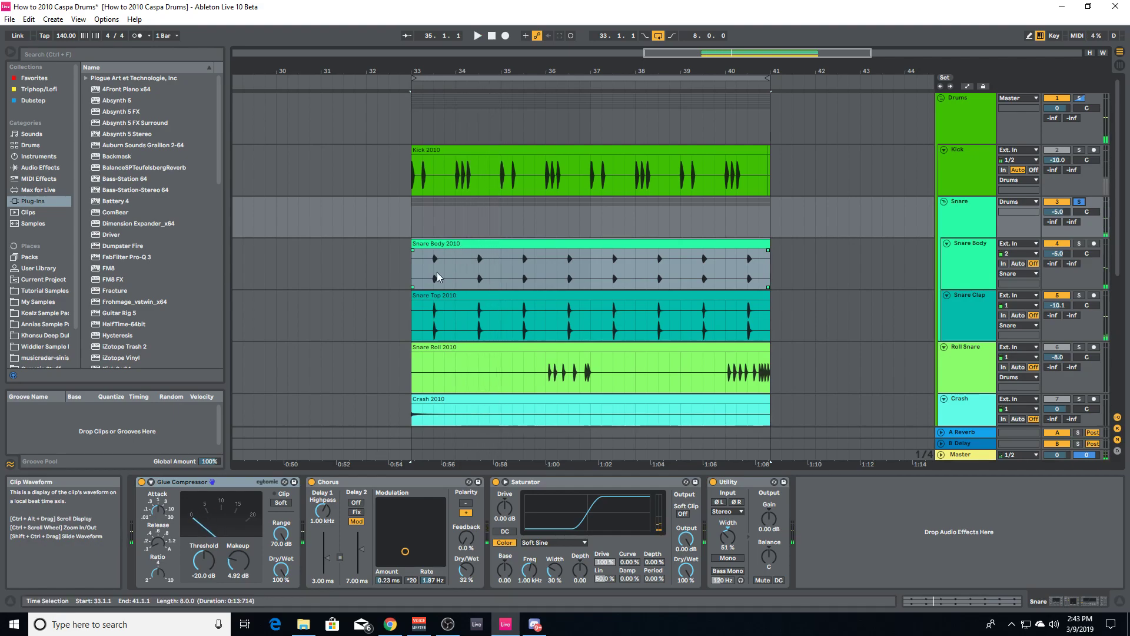
View the device chains of the Snare Body and Snare Clap layers, and select the Snare Body 2010 clip
{"action": "left_click", "coordinate": [970, 262]}
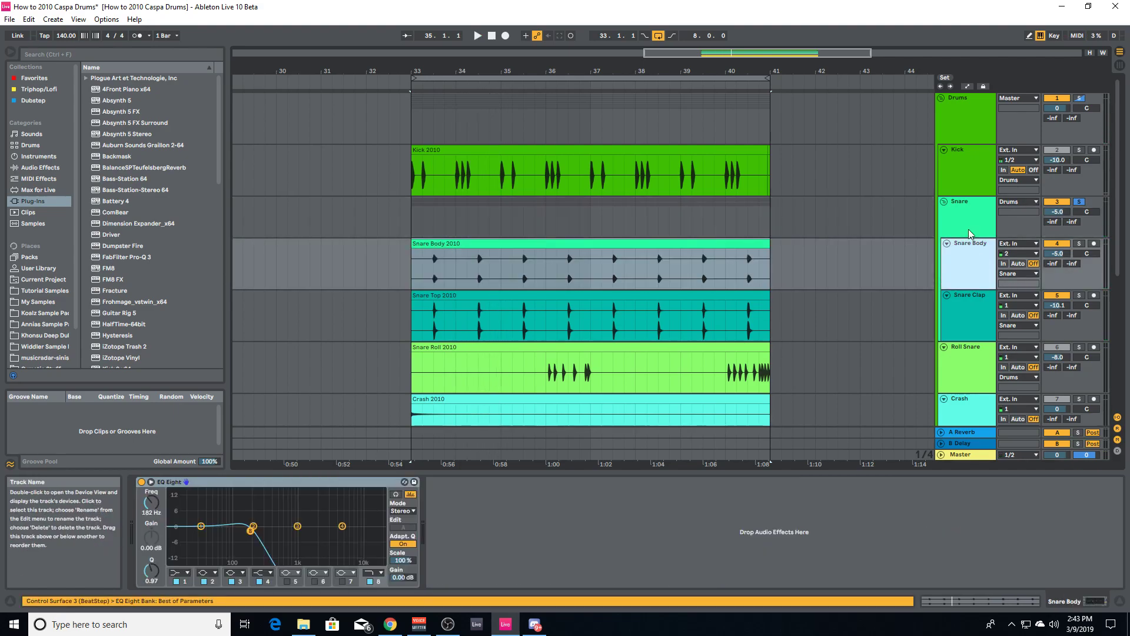
{"action": "left_click", "coordinate": [970, 322]}
{"action": "key", "text": "Up"}
{"action": "left_click", "coordinate": [591, 245]}
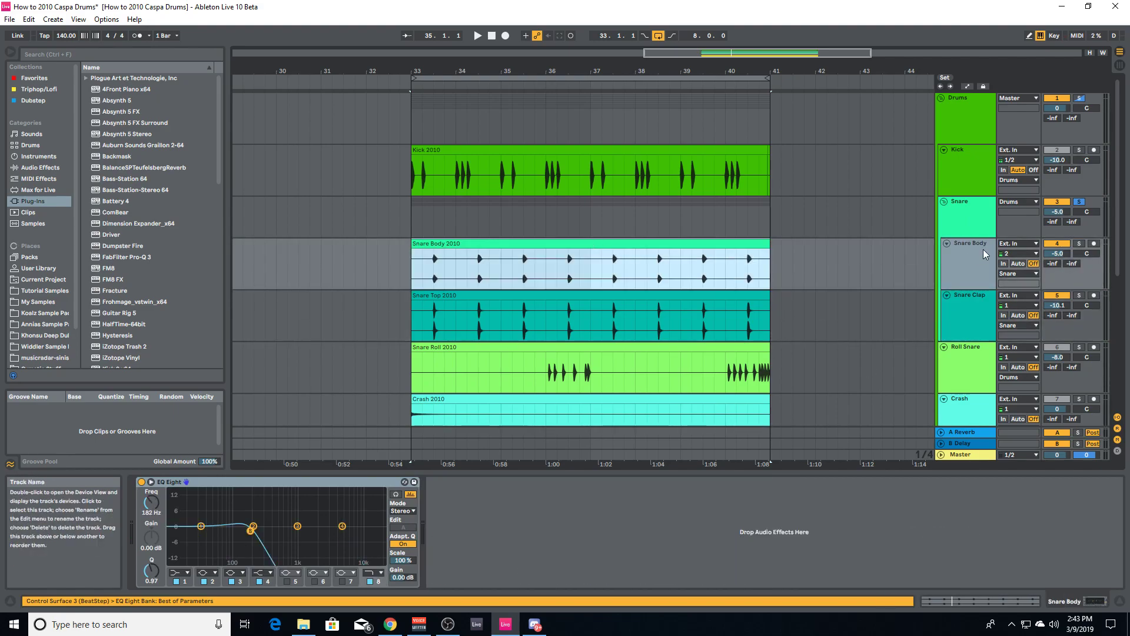
Solo the Snare Body track and play it with its EQ Eight bypassed, then again with the EQ reactivated
{"action": "left_click", "coordinate": [1080, 245]}
{"action": "left_click", "coordinate": [141, 483]}
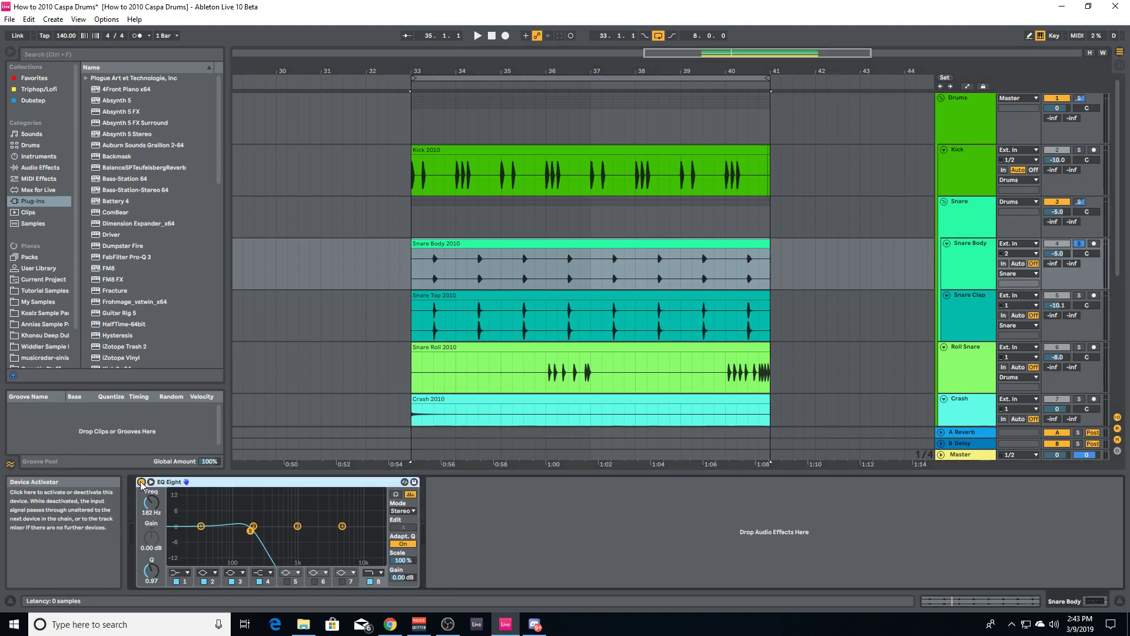
{"action": "key", "text": "space"}
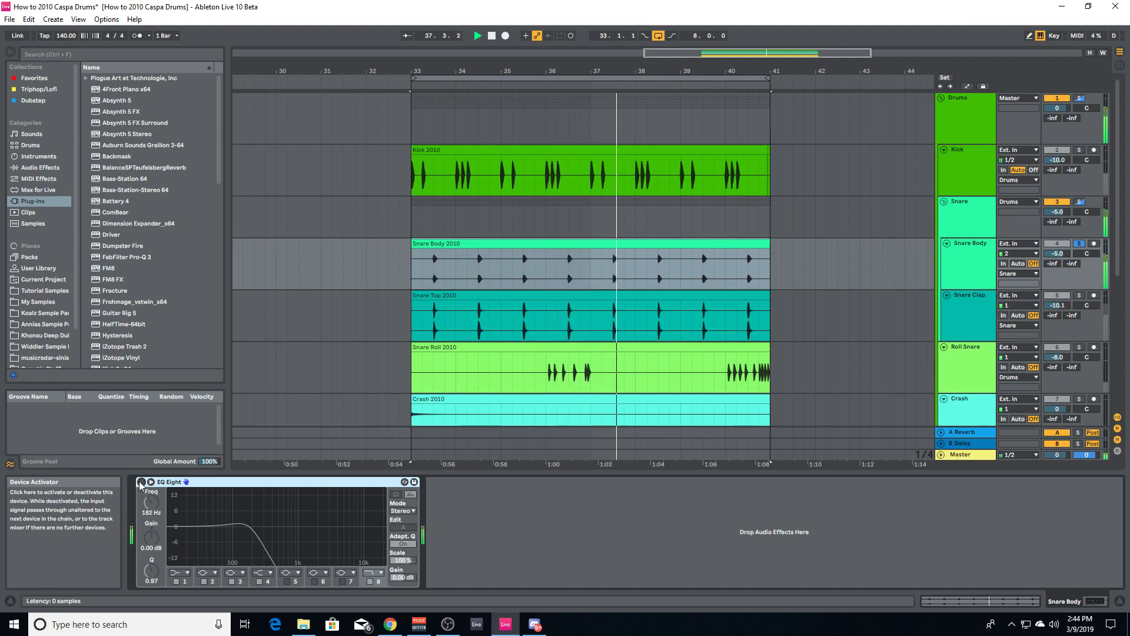
{"action": "left_click", "coordinate": [141, 482]}
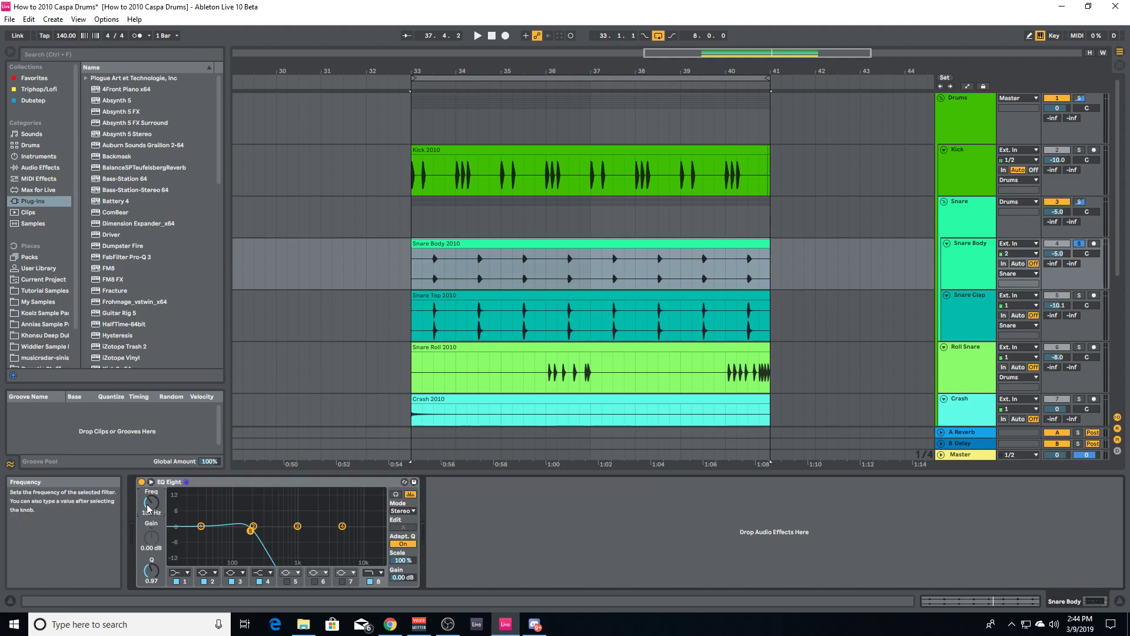
{"action": "key", "text": "space"}
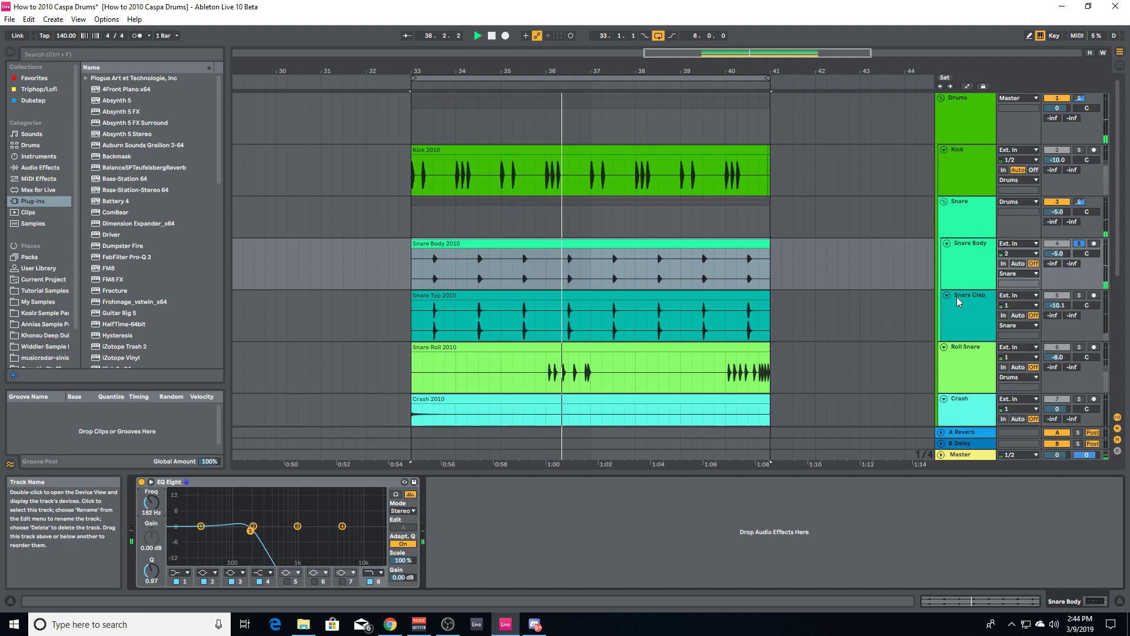
{"action": "key", "text": "space"}
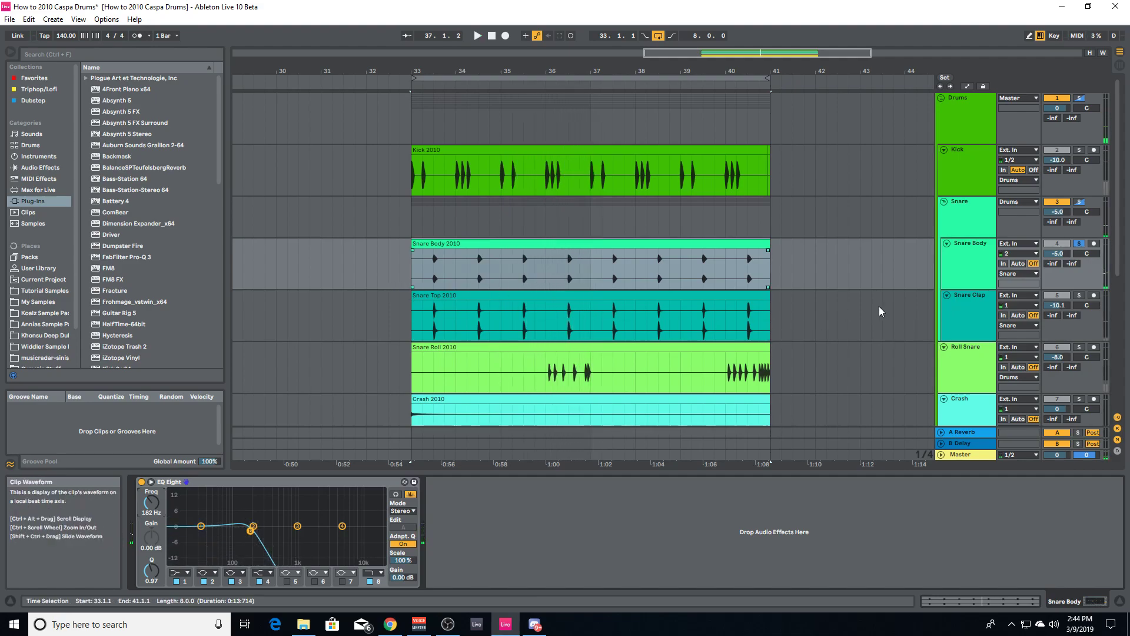
Solo the Snare Clap track in place of Snare Body and play the Snare Top 2010 clip with all its effects
{"action": "left_click", "coordinate": [962, 314]}
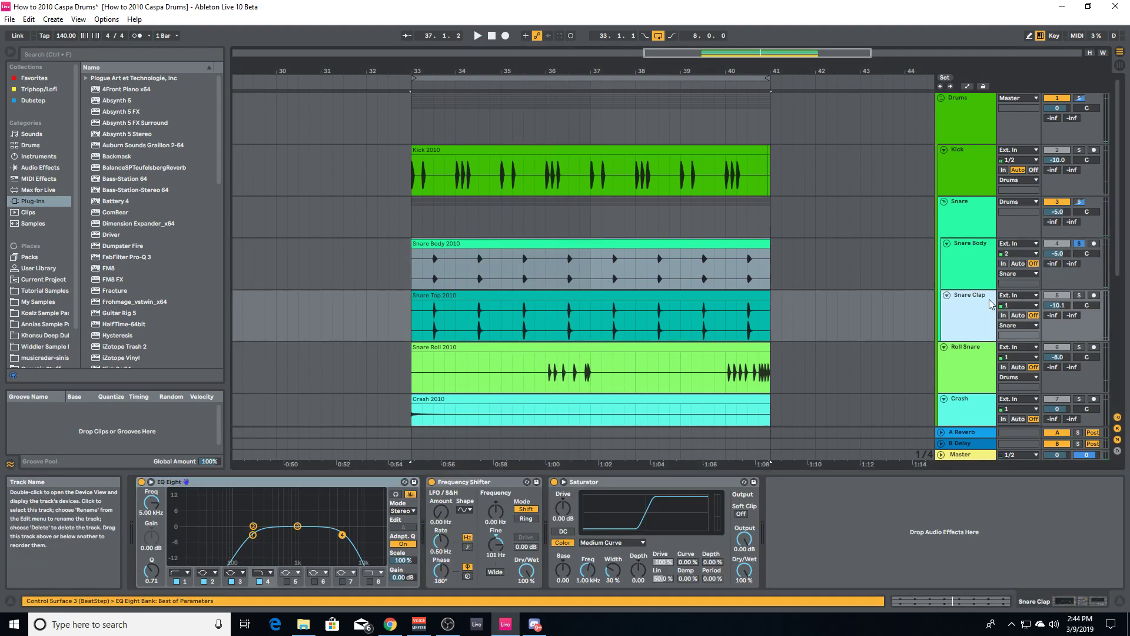
{"action": "left_click", "coordinate": [498, 303]}
{"action": "left_click", "coordinate": [1079, 295]}
{"action": "key", "text": "space"}
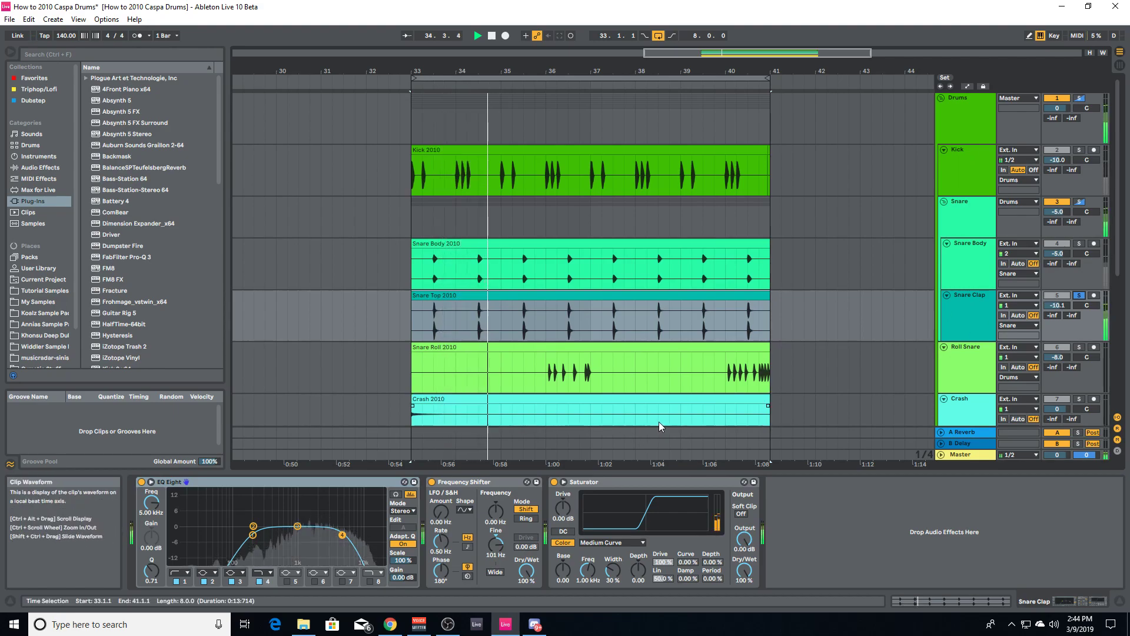
{"action": "key", "text": "space"}
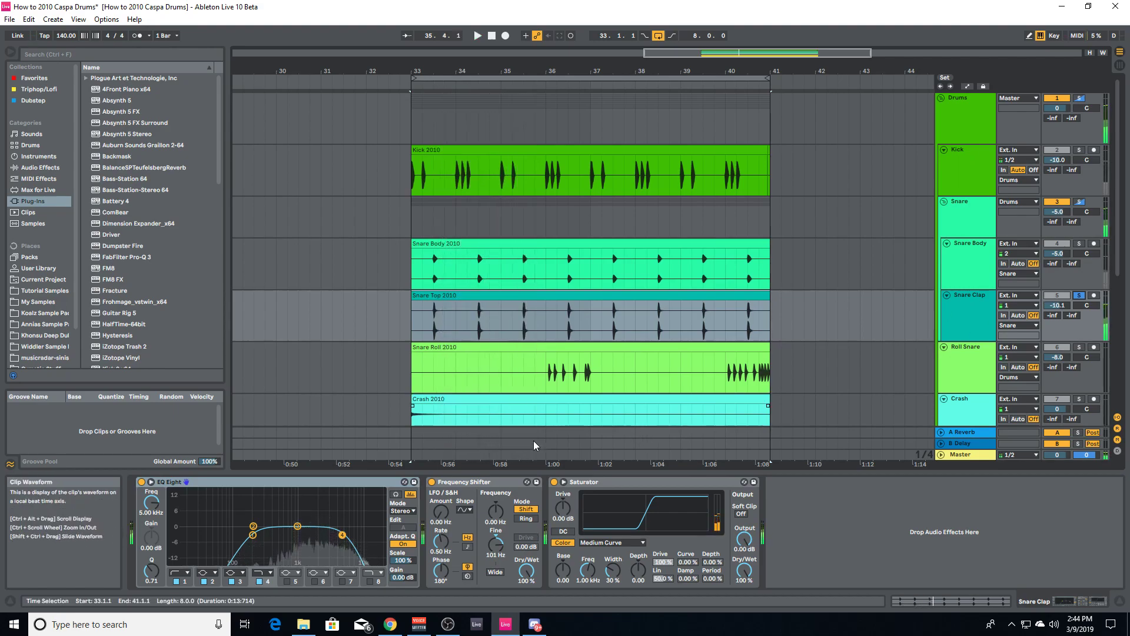
Bypass the Snare Clap's EQ Eight, Frequency Shifter and Saturator, and play the dry clap from bar 33
{"action": "left_click", "coordinate": [141, 482]}
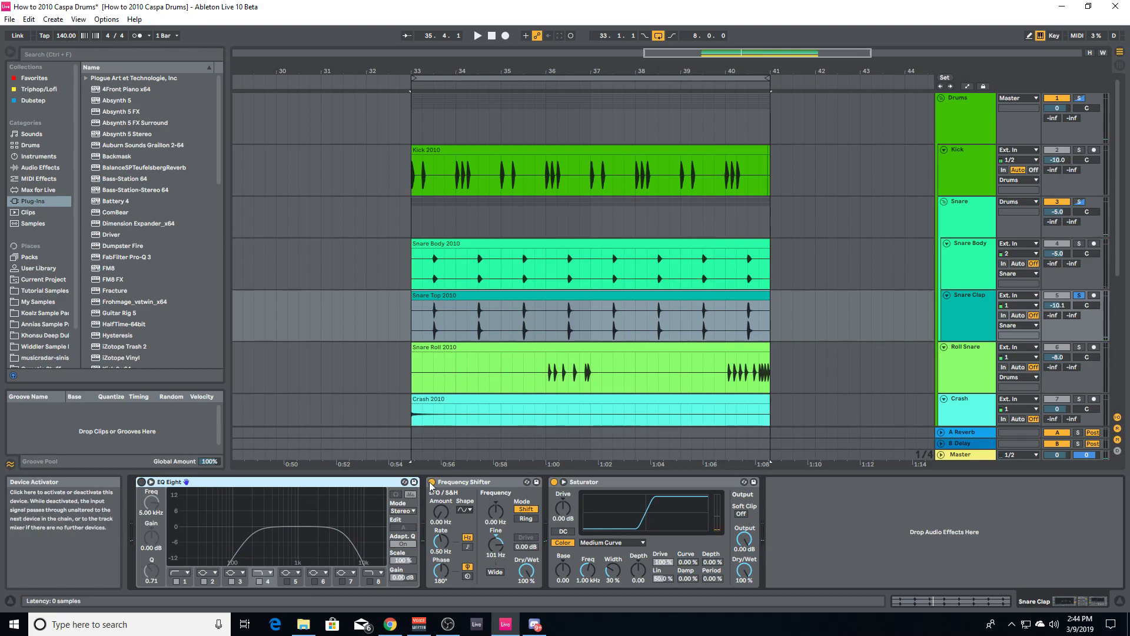
{"action": "left_click", "coordinate": [553, 482]}
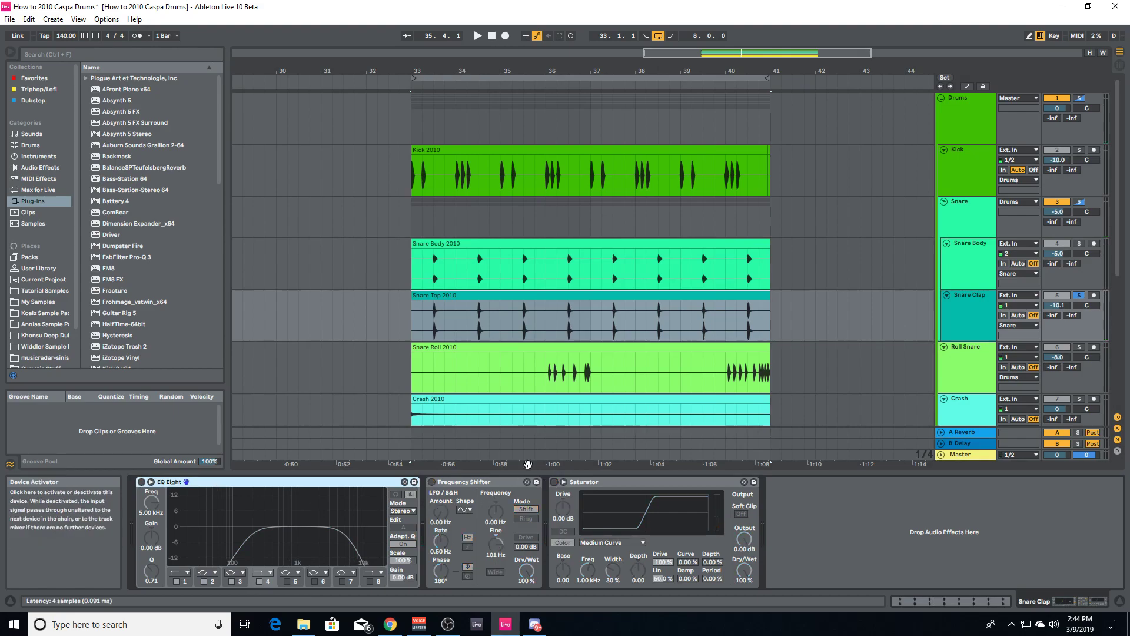
{"action": "left_click", "coordinate": [425, 312]}
{"action": "left_click", "coordinate": [411, 317]}
{"action": "key", "text": "space"}
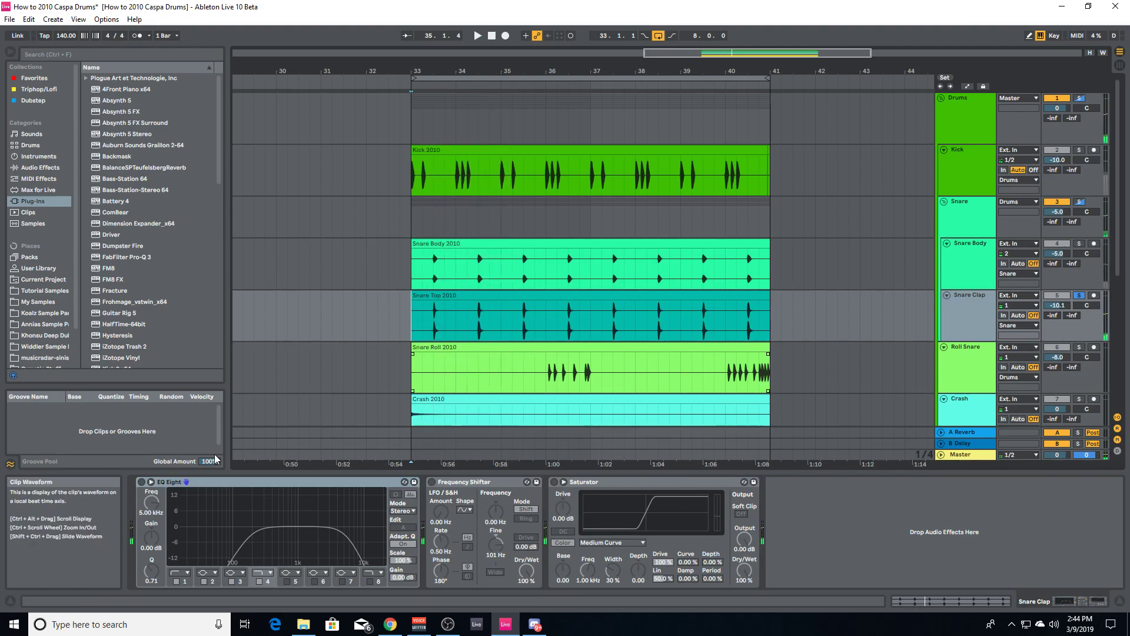
Reactivate the Snare Clap's EQ Eight and play the clap with only the EQ applied
{"action": "left_click", "coordinate": [142, 483]}
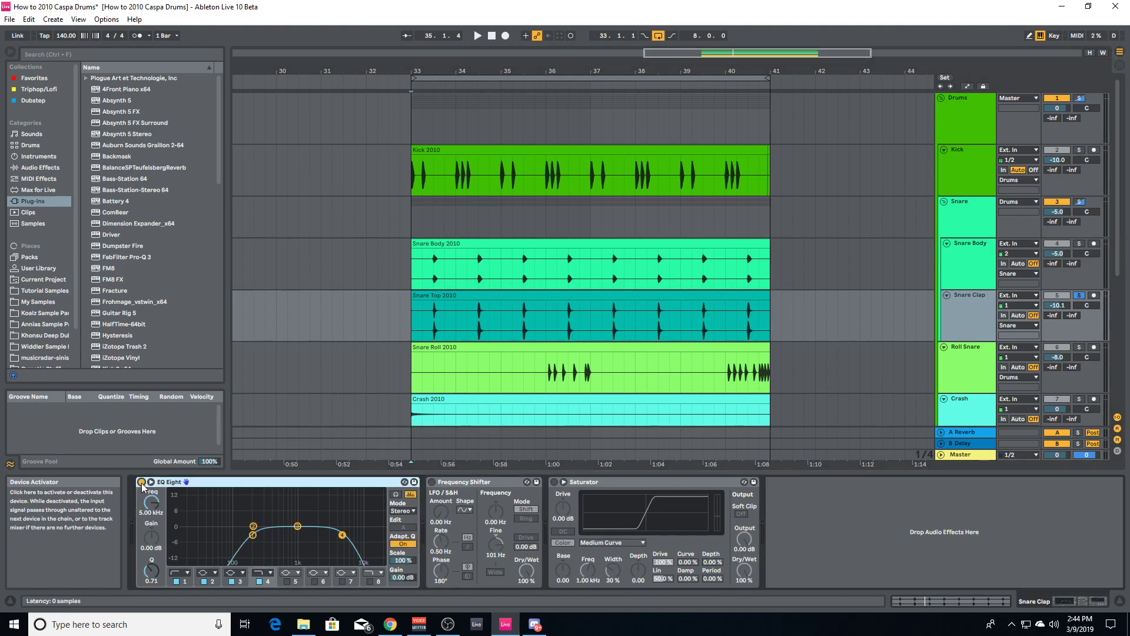
{"action": "key", "text": "space"}
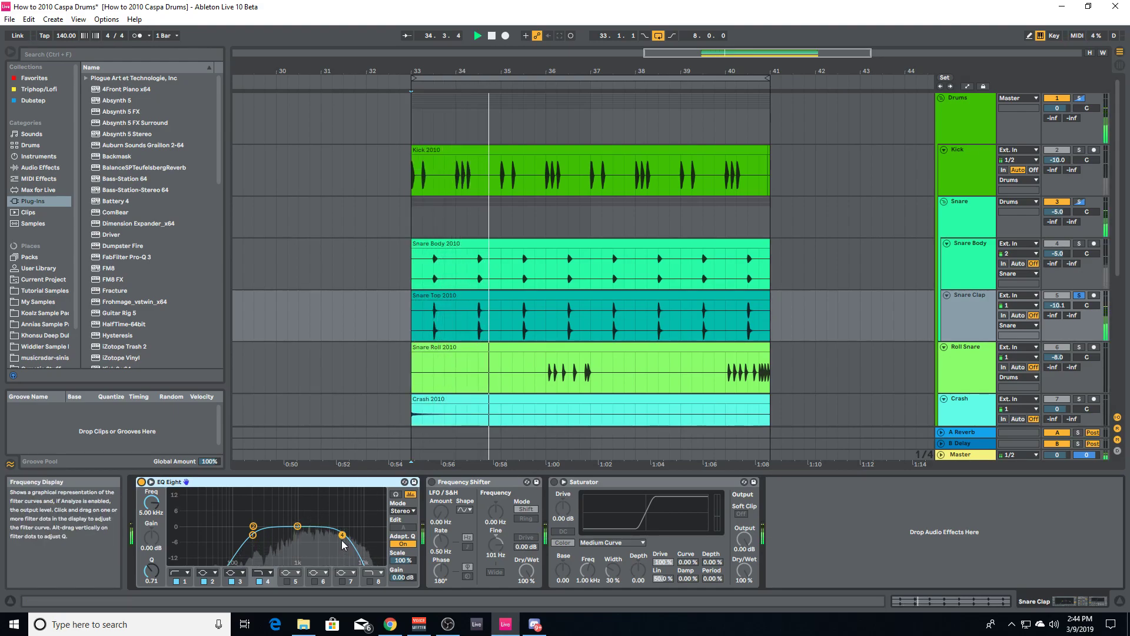
{"action": "key", "text": "space"}
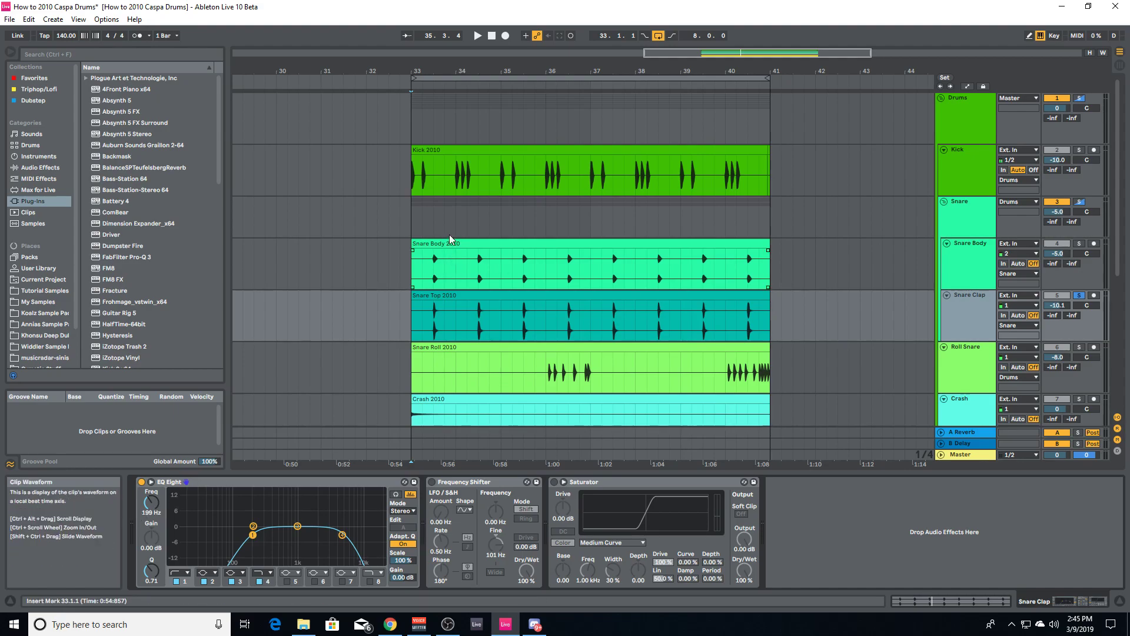
Select the Snare Top 2010 clip and compare its playback with the Frequency Shifter off and on, leaving it on
{"action": "left_click", "coordinate": [450, 293]}
{"action": "key", "text": "space"}
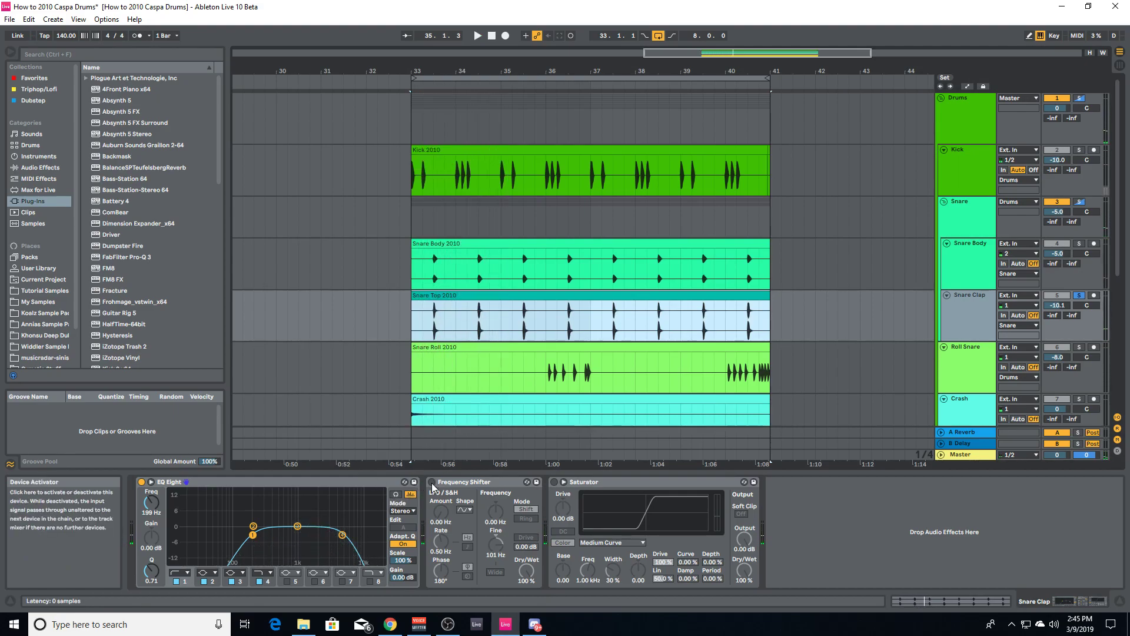
{"action": "left_click", "coordinate": [433, 482]}
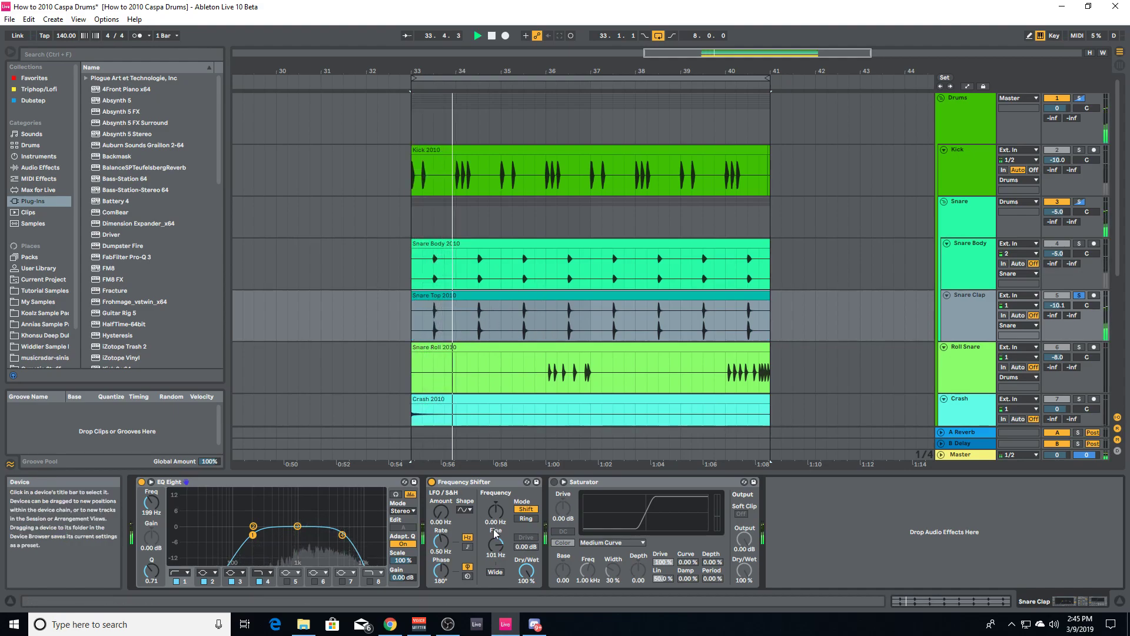
{"action": "left_click", "coordinate": [433, 482]}
{"action": "key", "text": "space"}
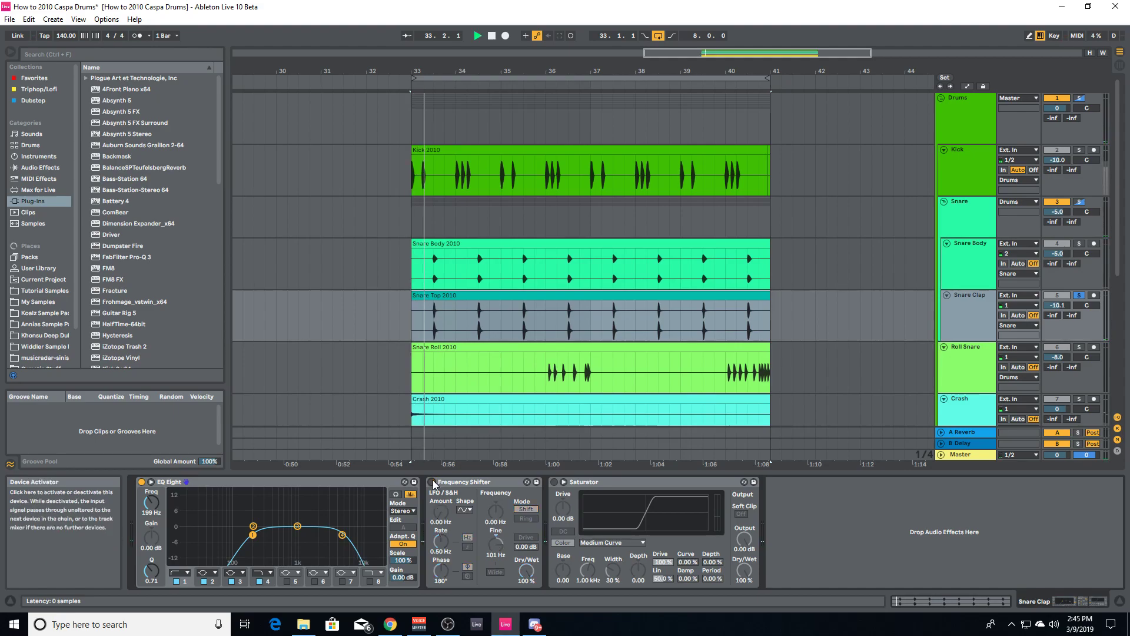
{"action": "left_click", "coordinate": [433, 481]}
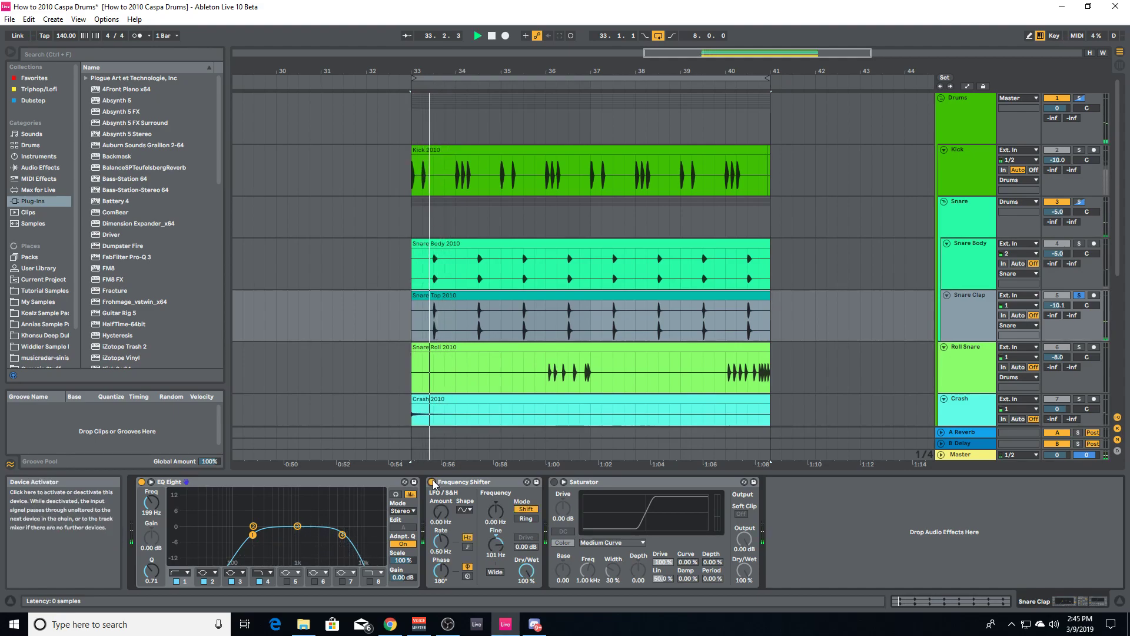
{"action": "key", "text": "space"}
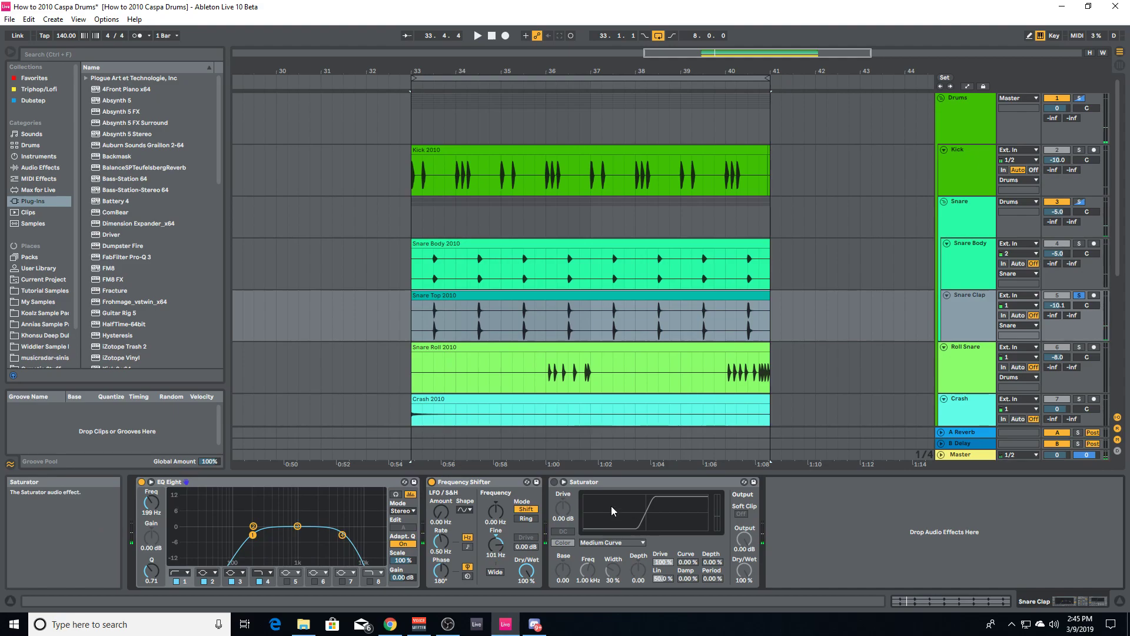
Reactivate the Snare Clap's Saturator, select the device and play the clap through the complete chain
{"action": "left_click", "coordinate": [554, 482]}
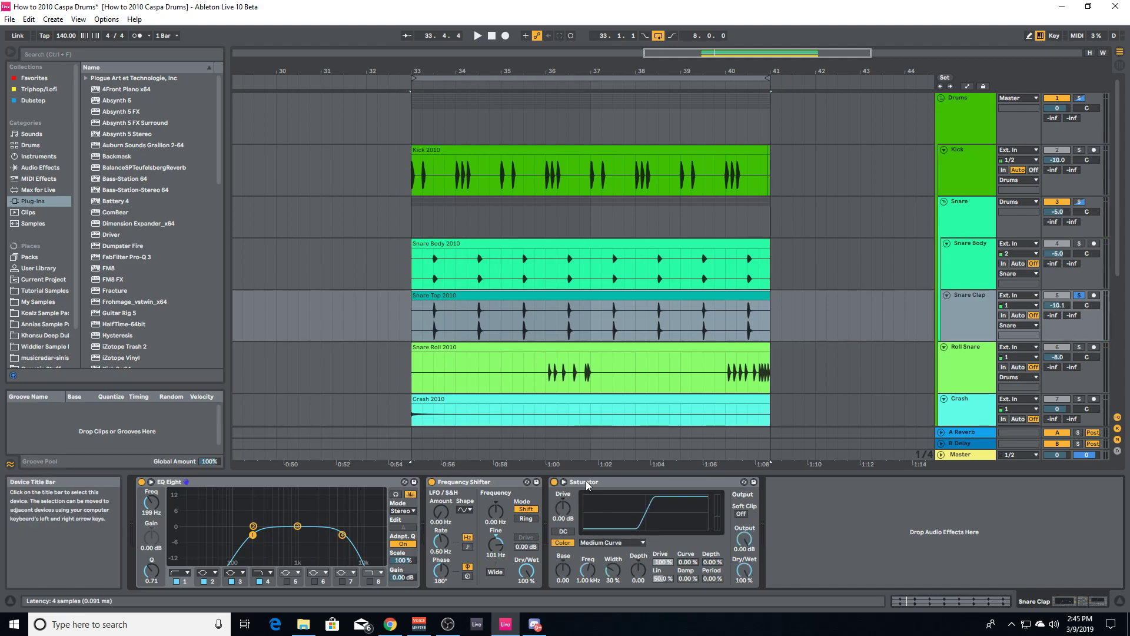
{"action": "left_click", "coordinate": [585, 482]}
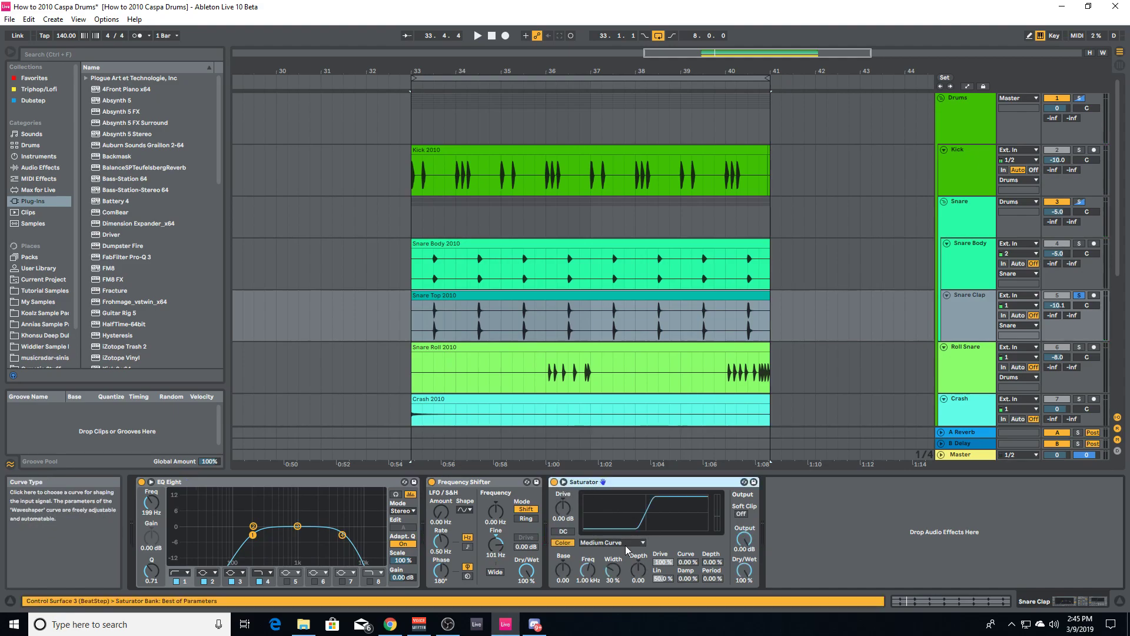
{"action": "key", "text": "space"}
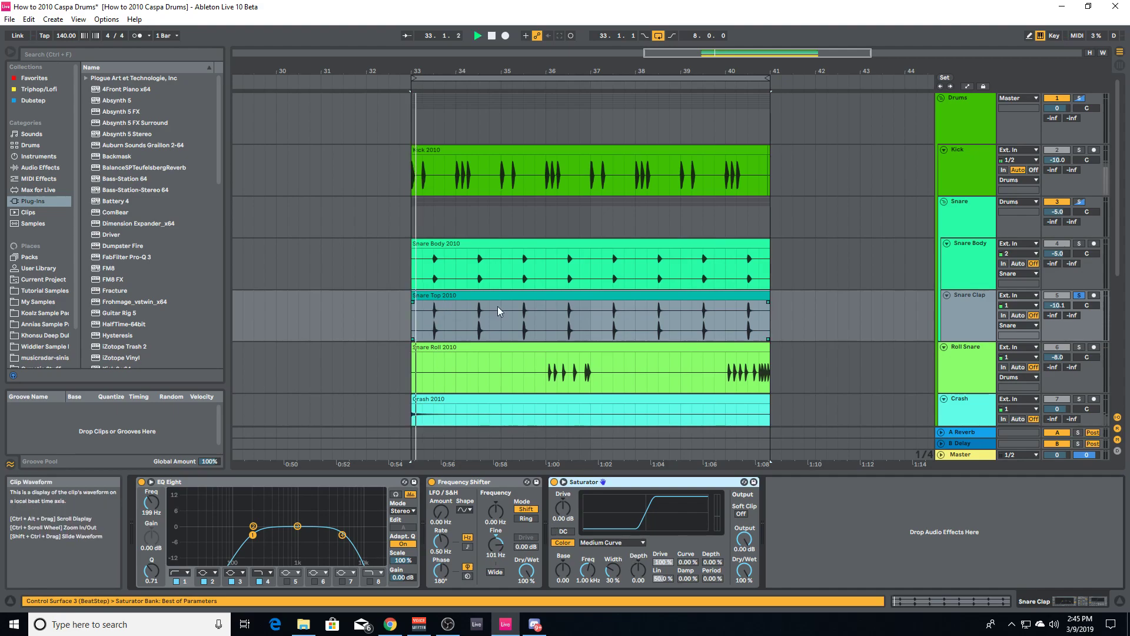
Unsolo the Snare Clap, solo the whole Snare group and play the body and clap layers together
{"action": "left_click", "coordinate": [1079, 297]}
{"action": "key", "text": "space"}
{"action": "left_click", "coordinate": [1078, 202]}
{"action": "key", "text": "space"}
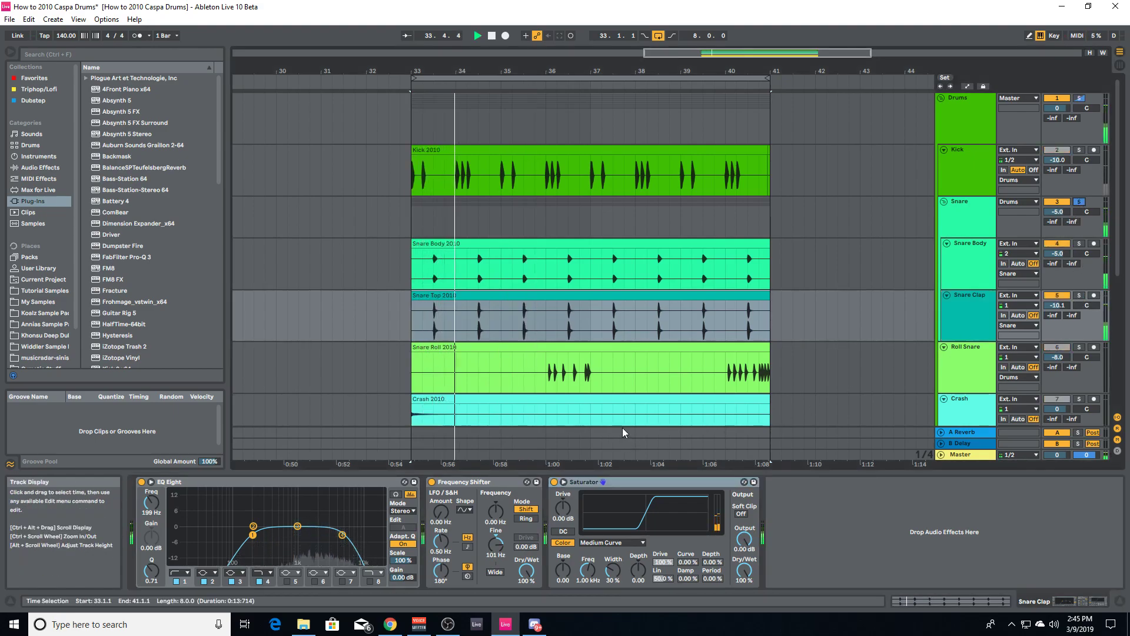
{"action": "key", "text": "space"}
Show the Snare group's device chain, examine its Glue Compressor settings and play the group
{"action": "left_click", "coordinate": [976, 221]}
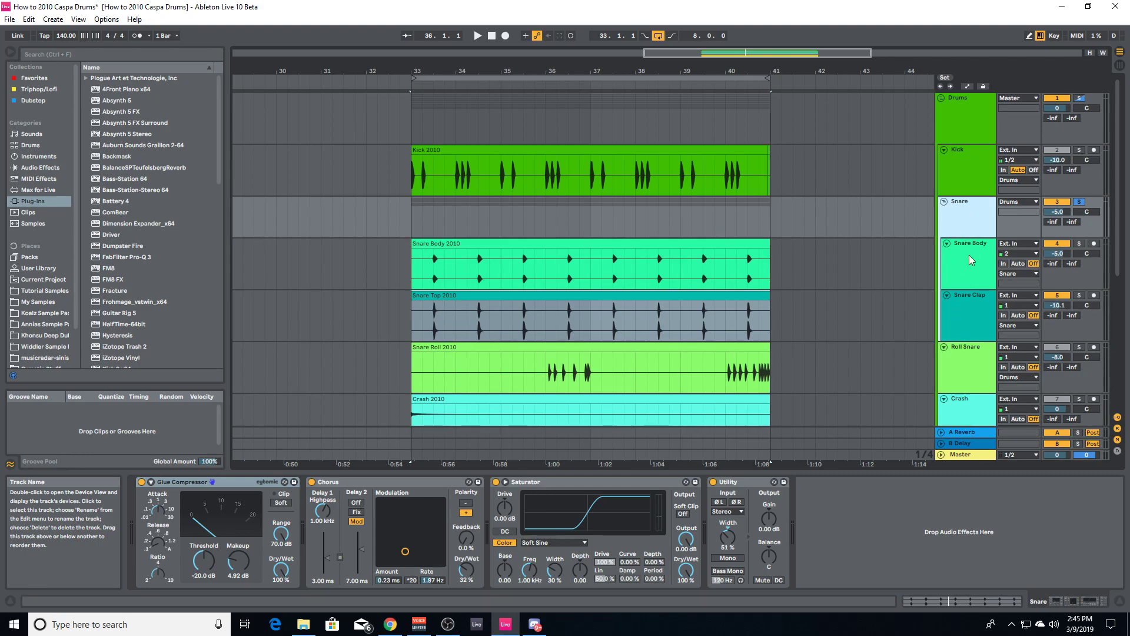
{"action": "left_click", "coordinate": [186, 485]}
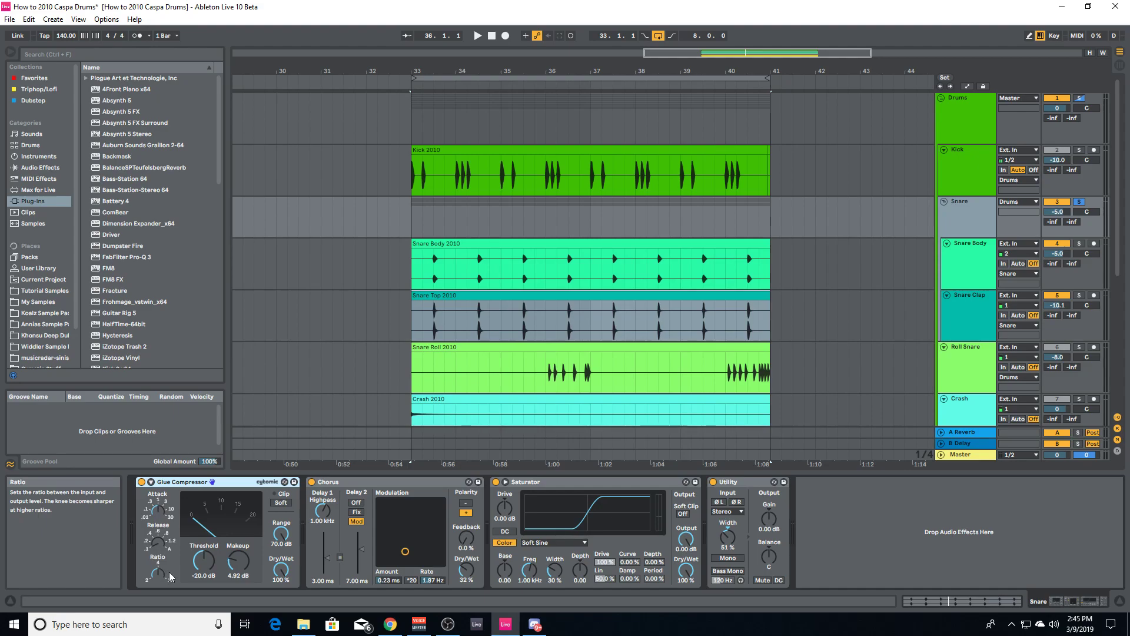
{"action": "key", "text": "space"}
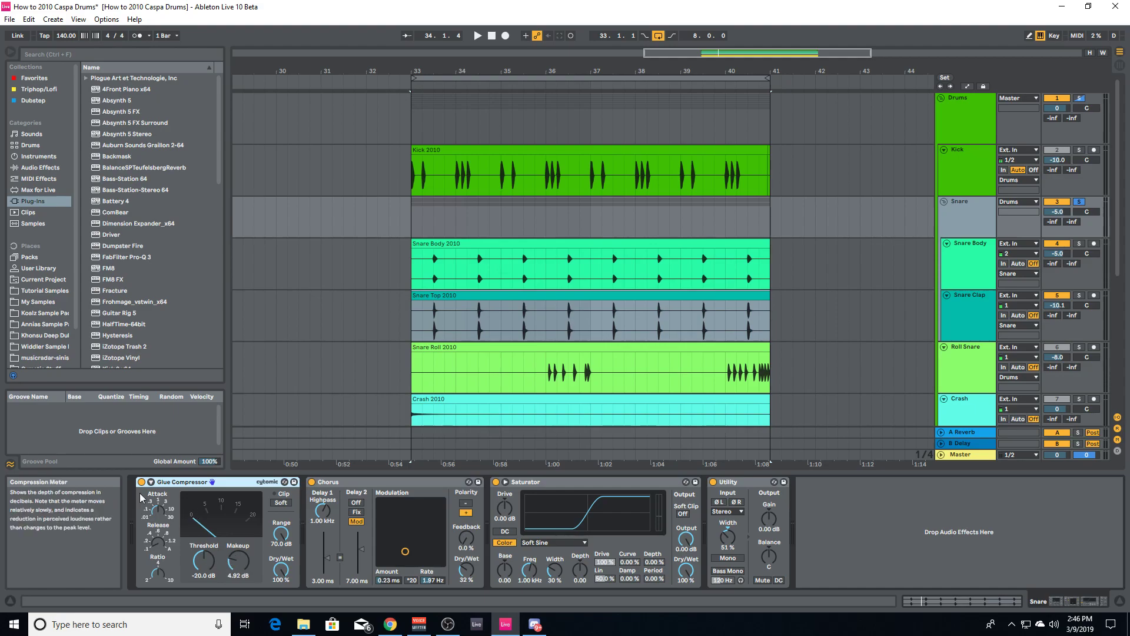
Bypass the Snare group's Chorus, Saturator and Utility devices
{"action": "left_click", "coordinate": [312, 482]}
{"action": "left_click", "coordinate": [498, 485]}
{"action": "left_click", "coordinate": [497, 481]}
{"action": "left_click", "coordinate": [713, 481]}
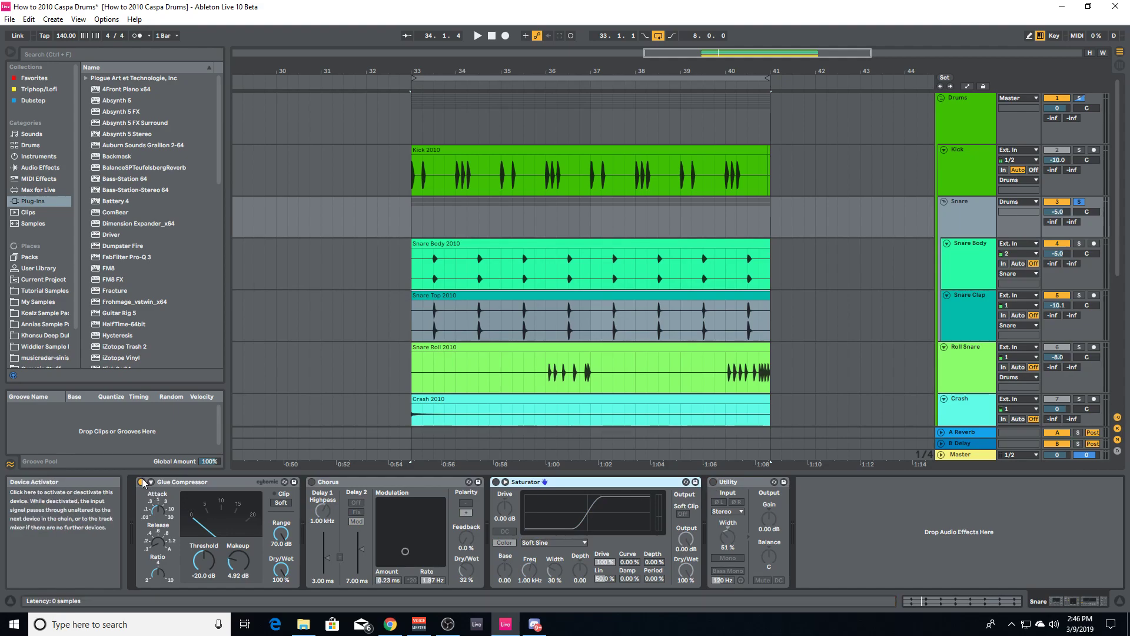
Play the Snare group with the Glue Compressor bypassed and again with it active, leaving it on
{"action": "key", "text": "space"}
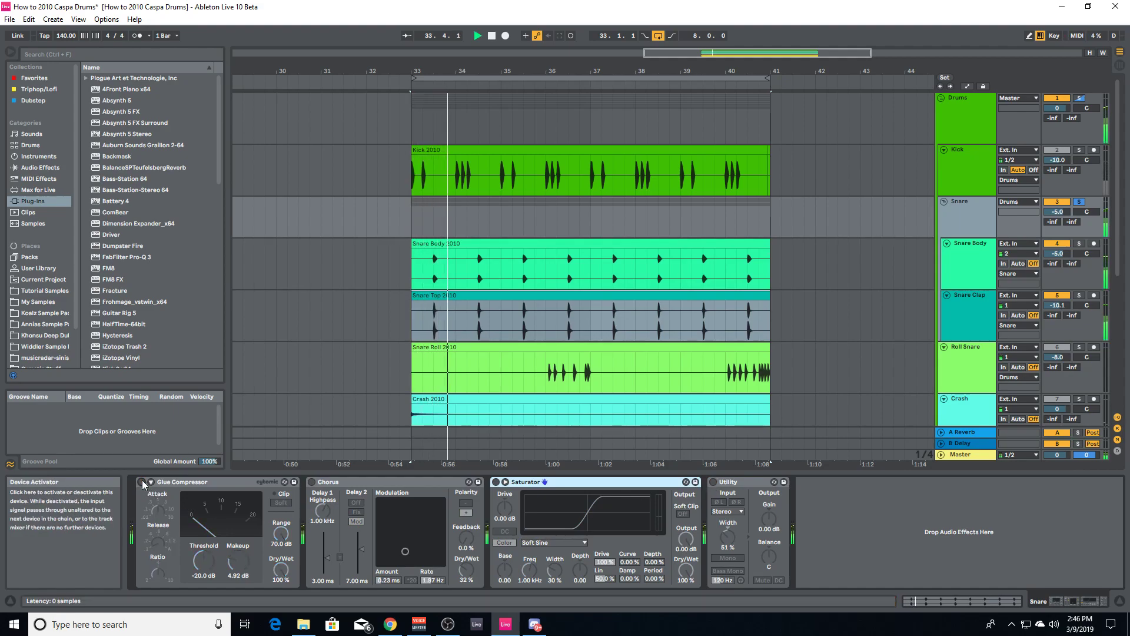
{"action": "left_click", "coordinate": [142, 482]}
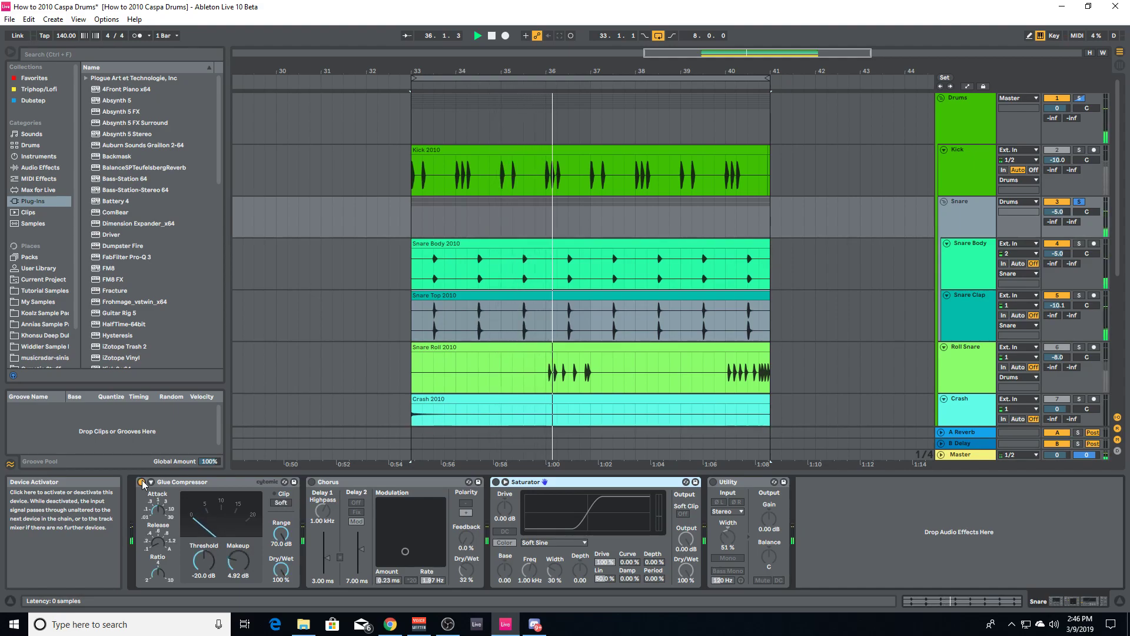
{"action": "key", "text": "space"}
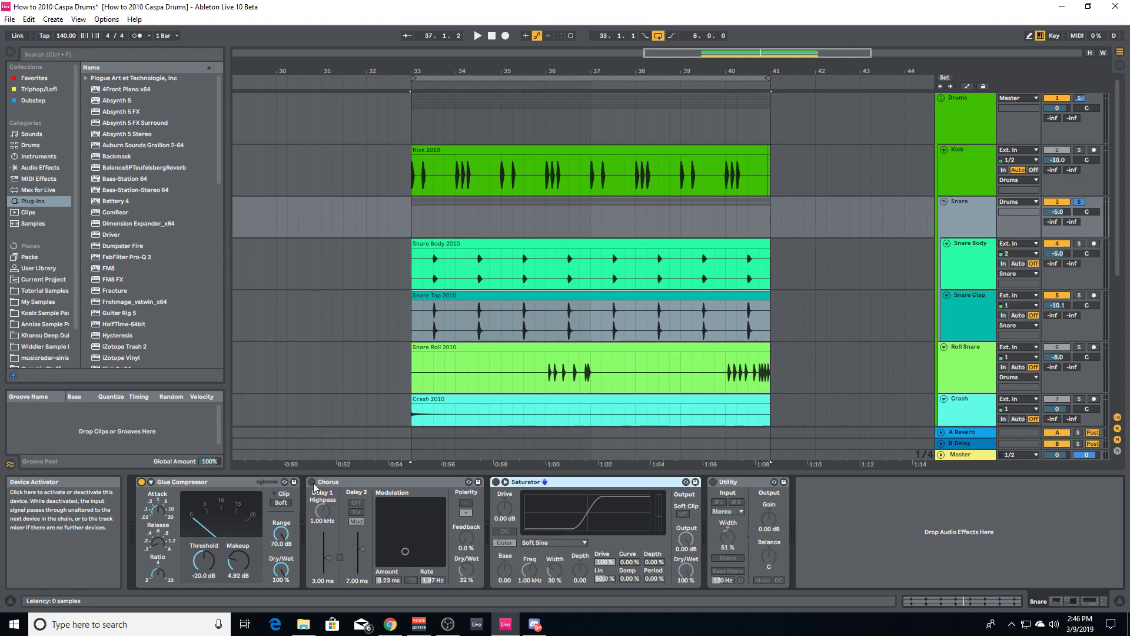
Turn on the Snare group's Chorus, check its Dry/Wet setting and compare playback with it off and on, leaving it on
{"action": "left_click", "coordinate": [313, 482]}
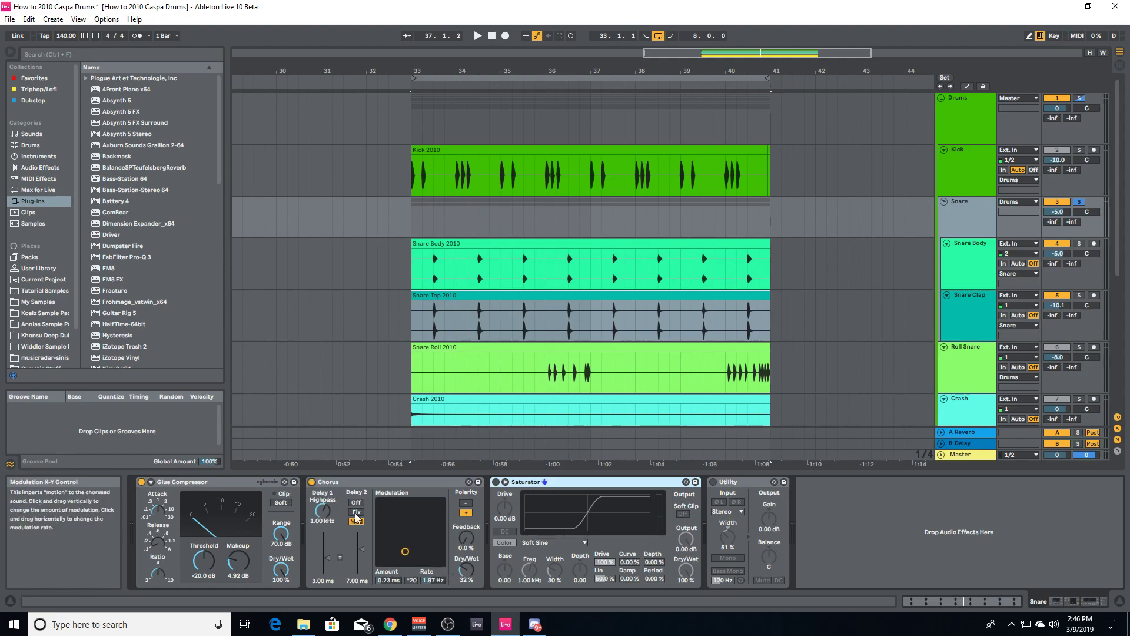
{"action": "left_click", "coordinate": [466, 569]}
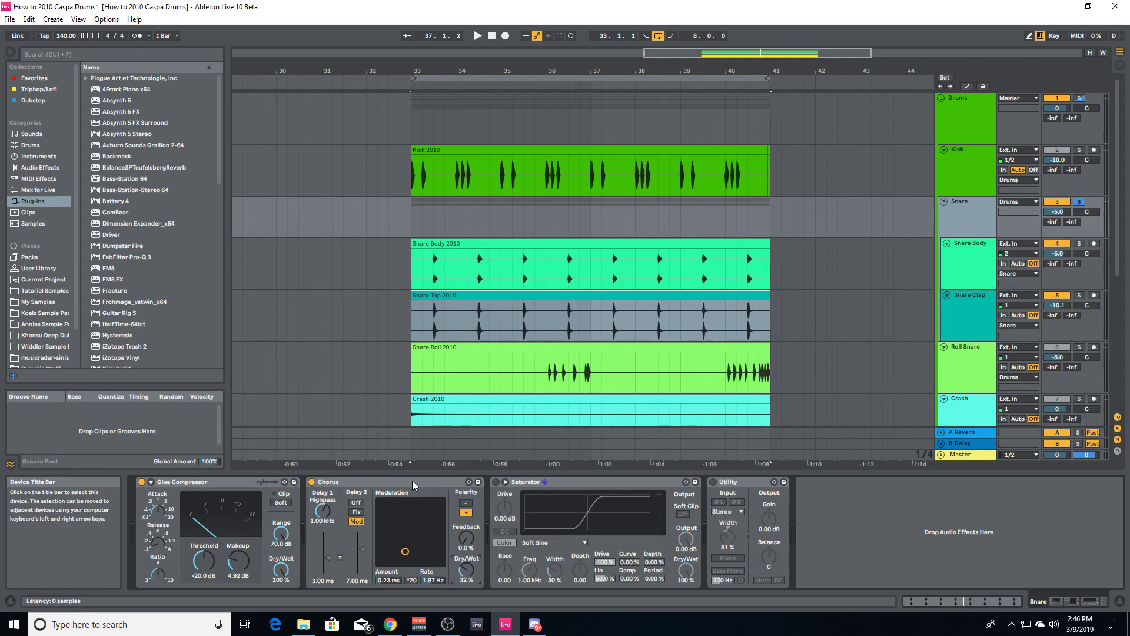
{"action": "key", "text": "space"}
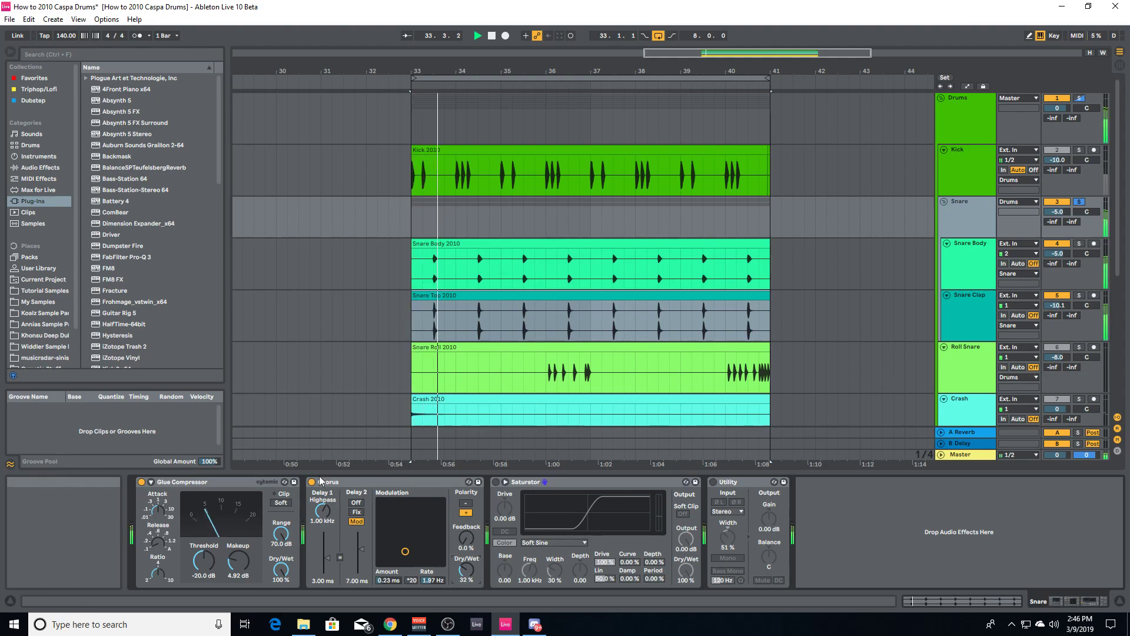
{"action": "left_click", "coordinate": [314, 482]}
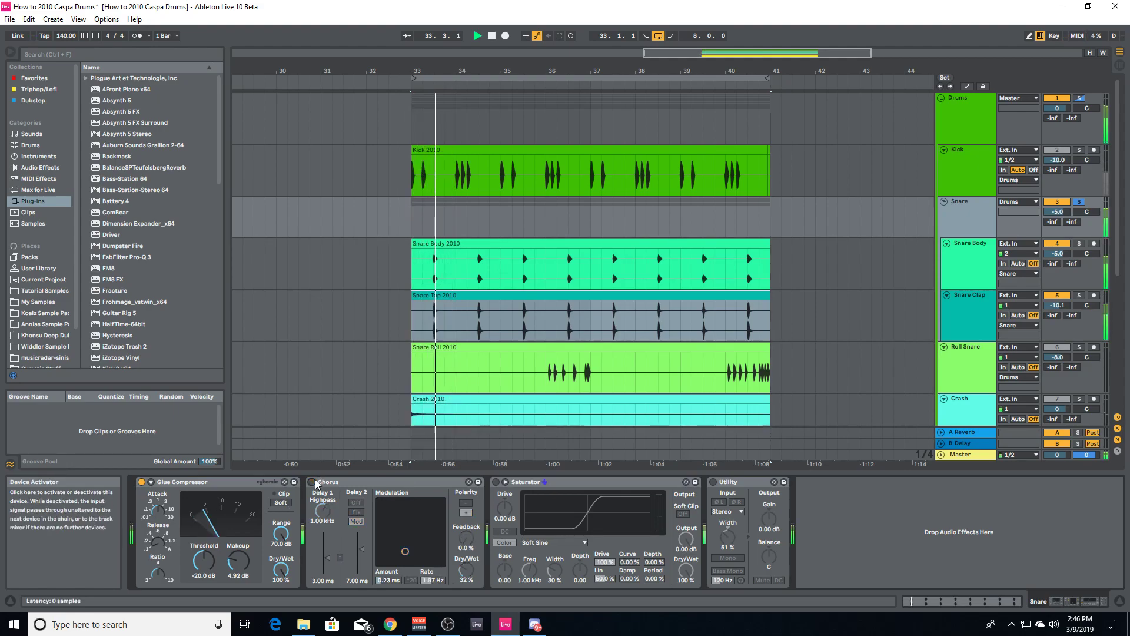
{"action": "left_click", "coordinate": [314, 482]}
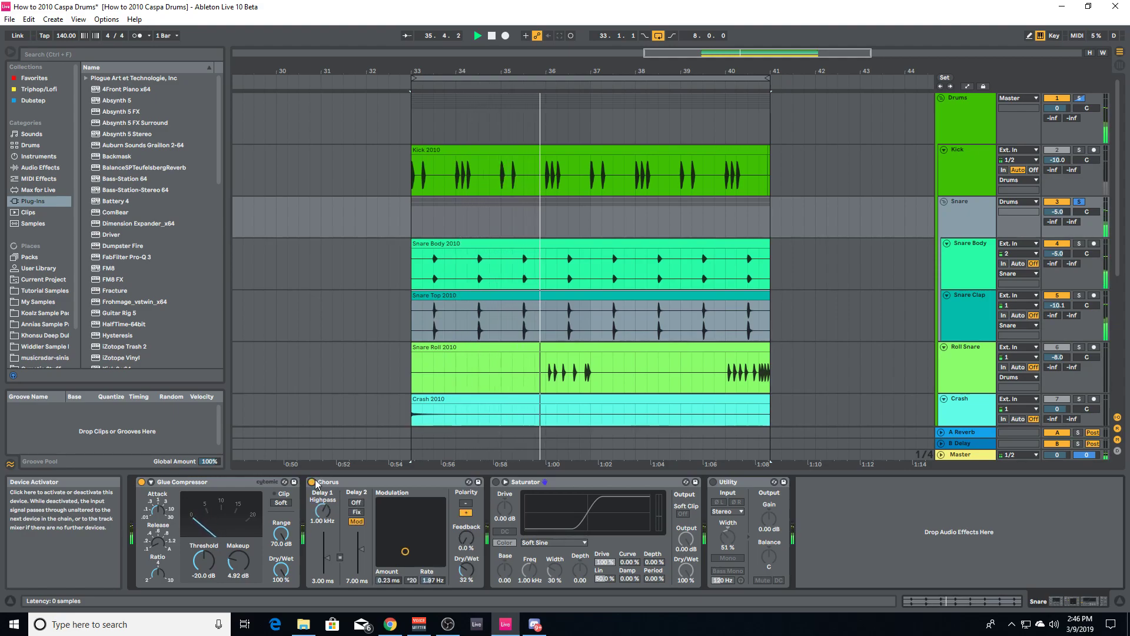
{"action": "key", "text": "space"}
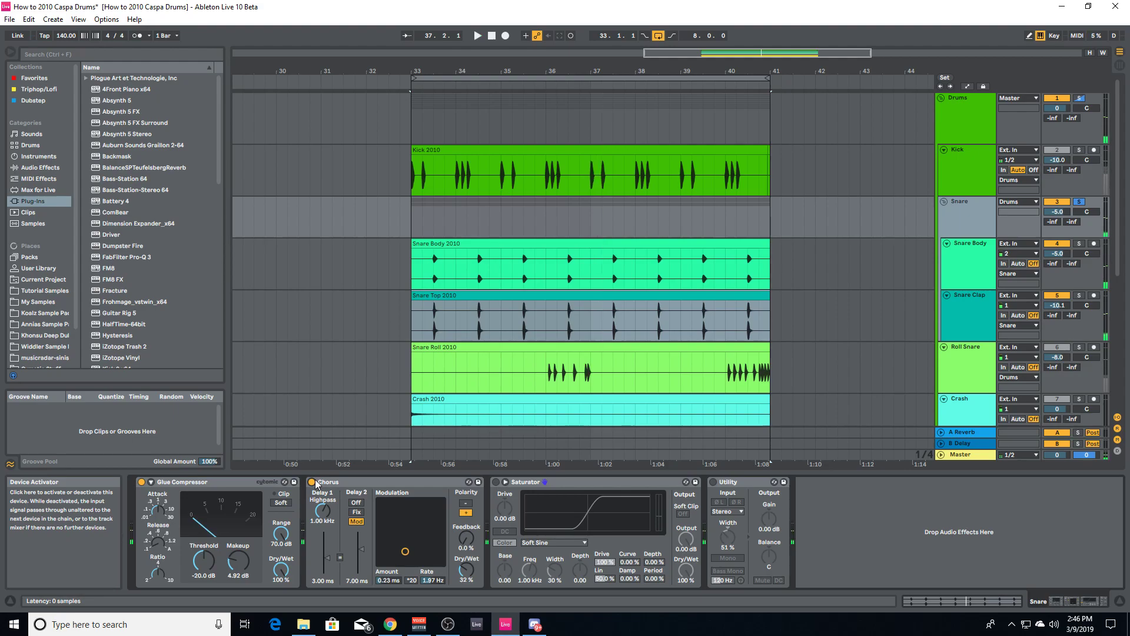
Turn on the Snare group's Saturator and check its available curve types, keeping Soft Sine
{"action": "left_click", "coordinate": [496, 483]}
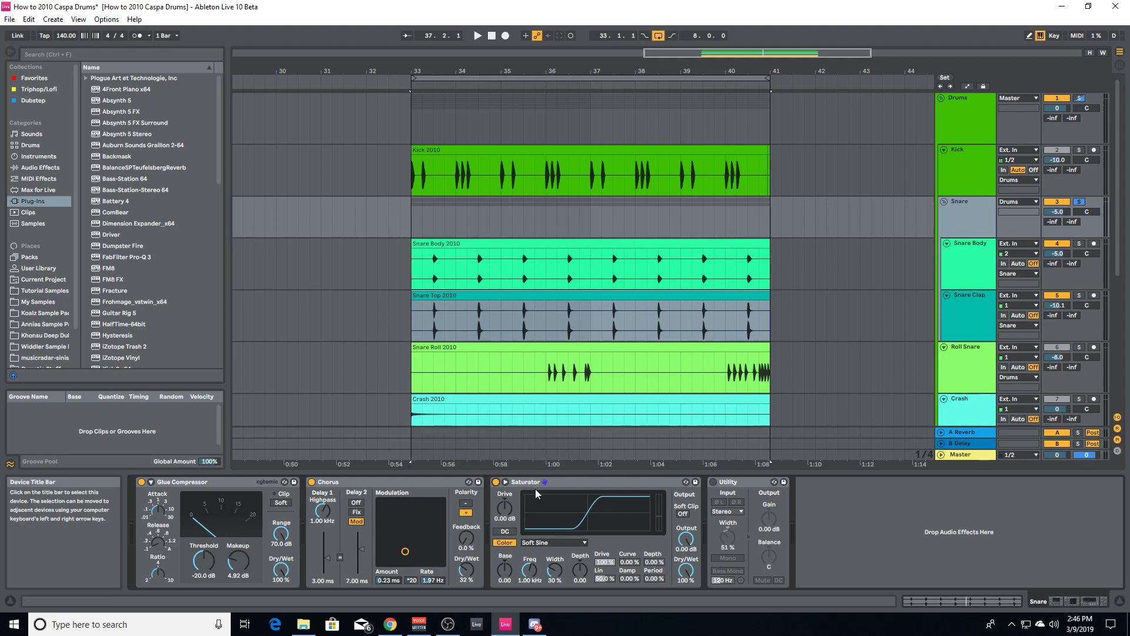
{"action": "left_click", "coordinate": [587, 543]}
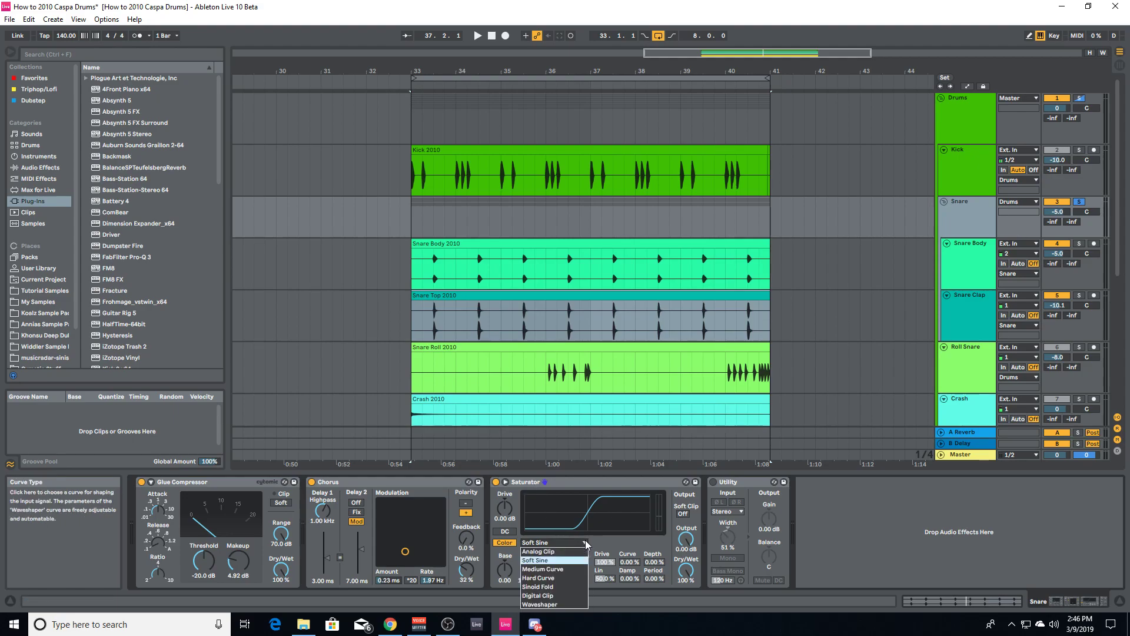
{"action": "left_click", "coordinate": [585, 540]}
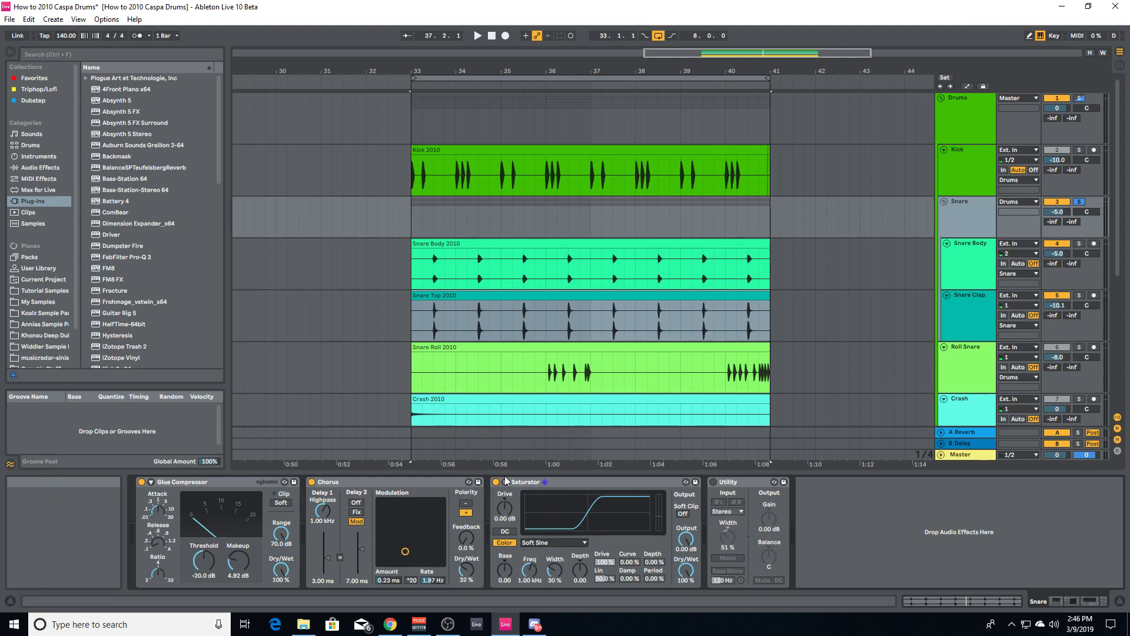
Play the Snare group with the Saturator active and bypassed, leaving the device on
{"action": "key", "text": "space"}
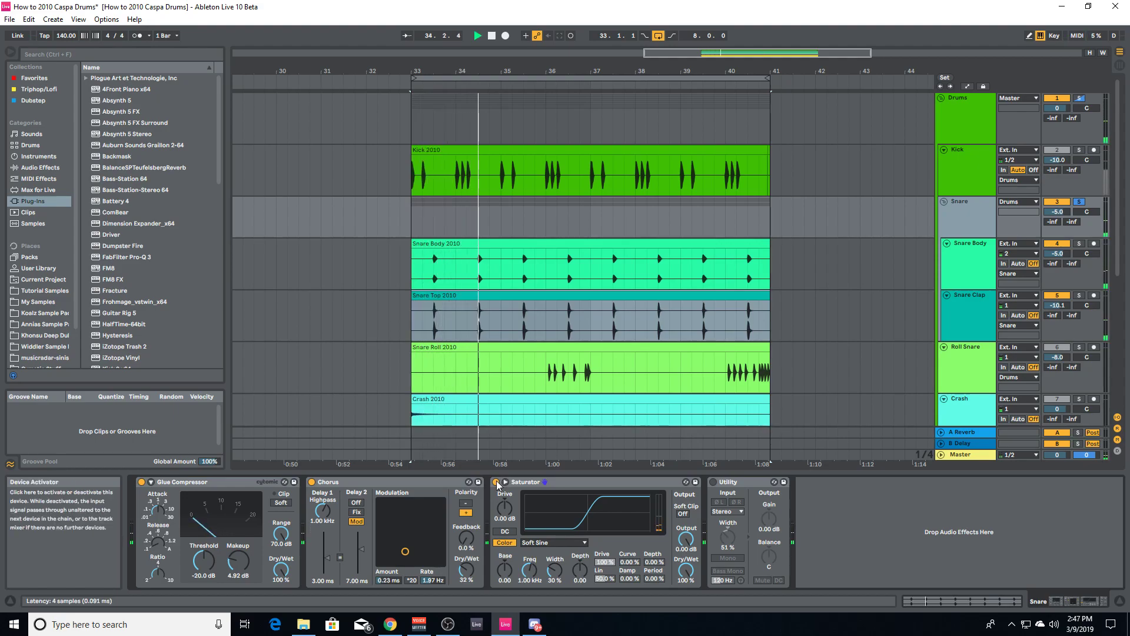
{"action": "left_click", "coordinate": [496, 481]}
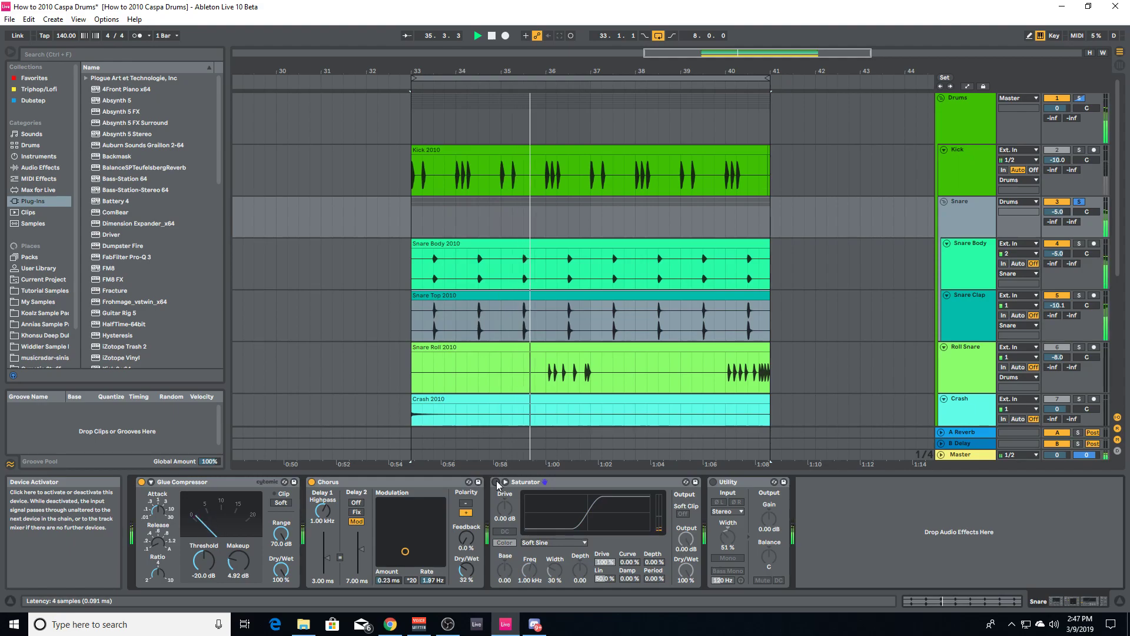
{"action": "key", "text": "space"}
{"action": "left_click", "coordinate": [496, 481]}
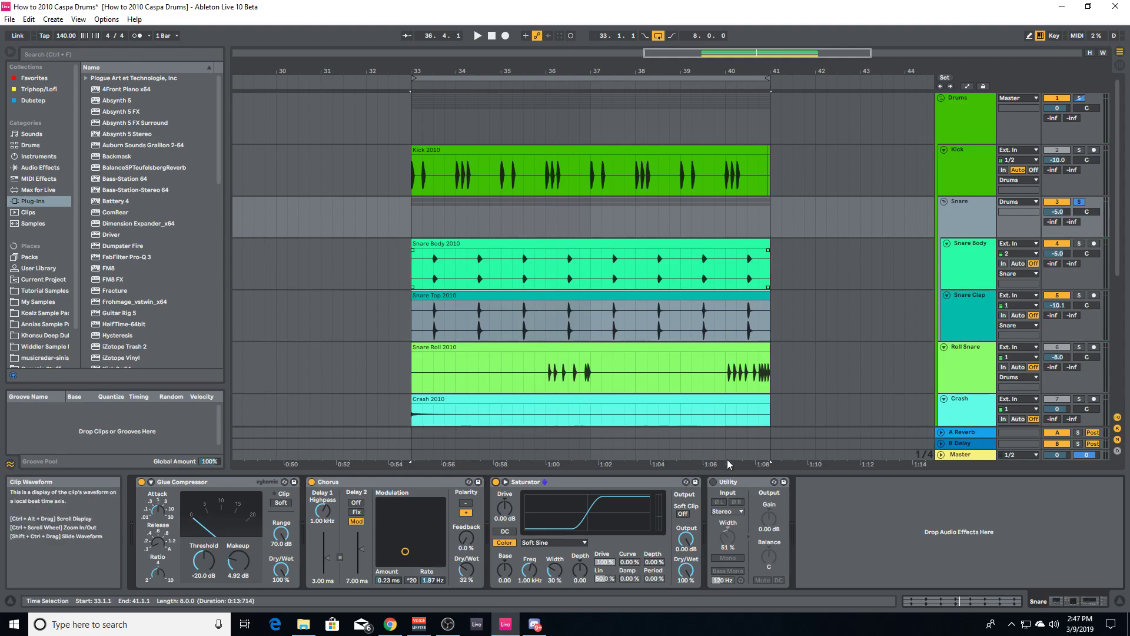
Play the Snare group and turn on its Utility device
{"action": "key", "text": "space"}
{"action": "left_click", "coordinate": [714, 481]}
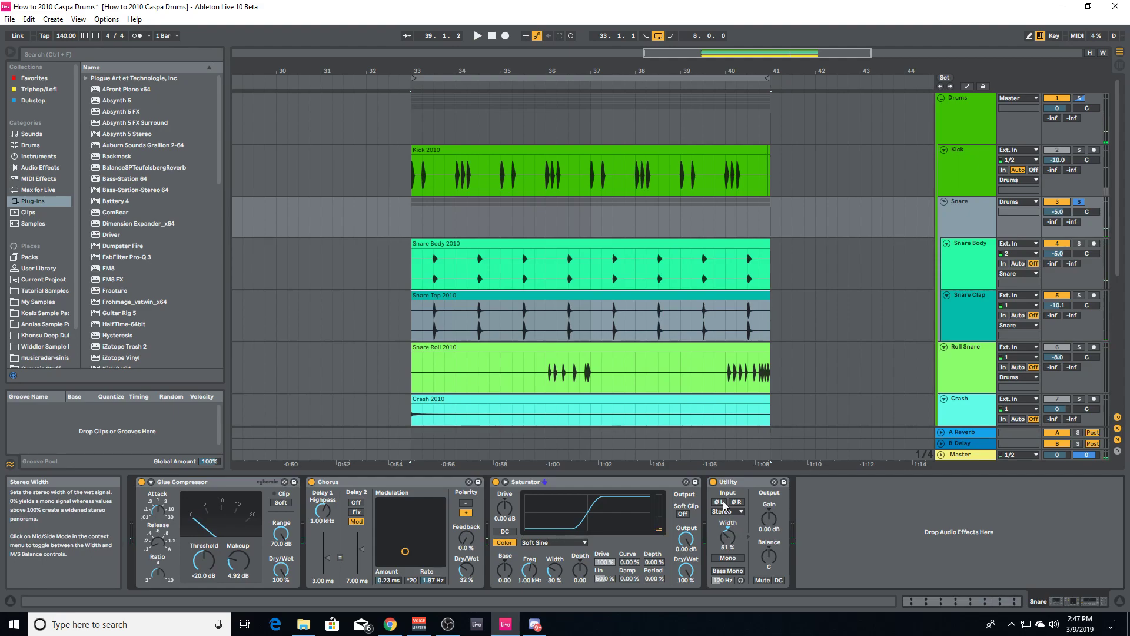
{"action": "left_click", "coordinate": [739, 482]}
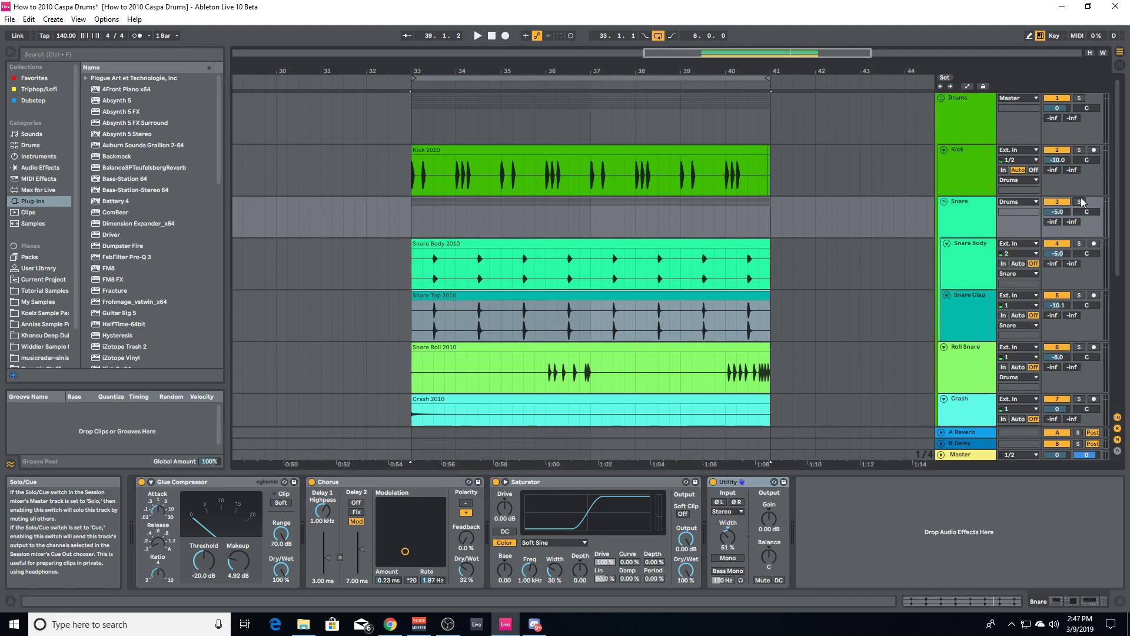
Solo the Roll Snare track and play the Snare Roll 2010 clip from bar 36
{"action": "scroll", "coordinate": [630, 266], "scroll_direction": "down", "scroll_amount": 2}
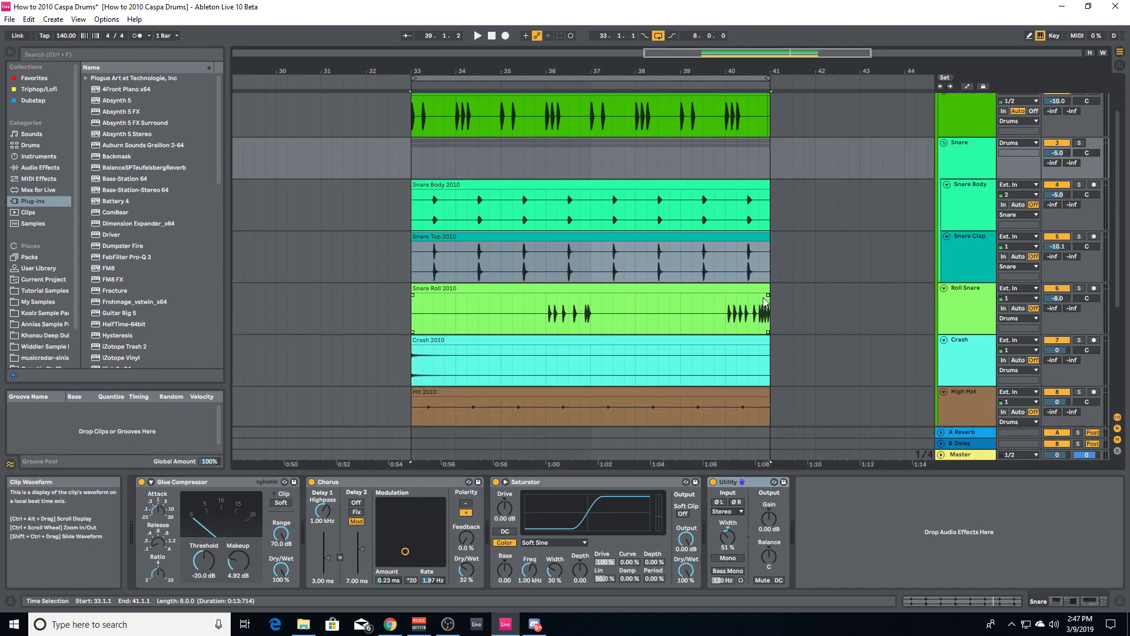
{"action": "left_click", "coordinate": [974, 294]}
{"action": "left_click", "coordinate": [1080, 289]}
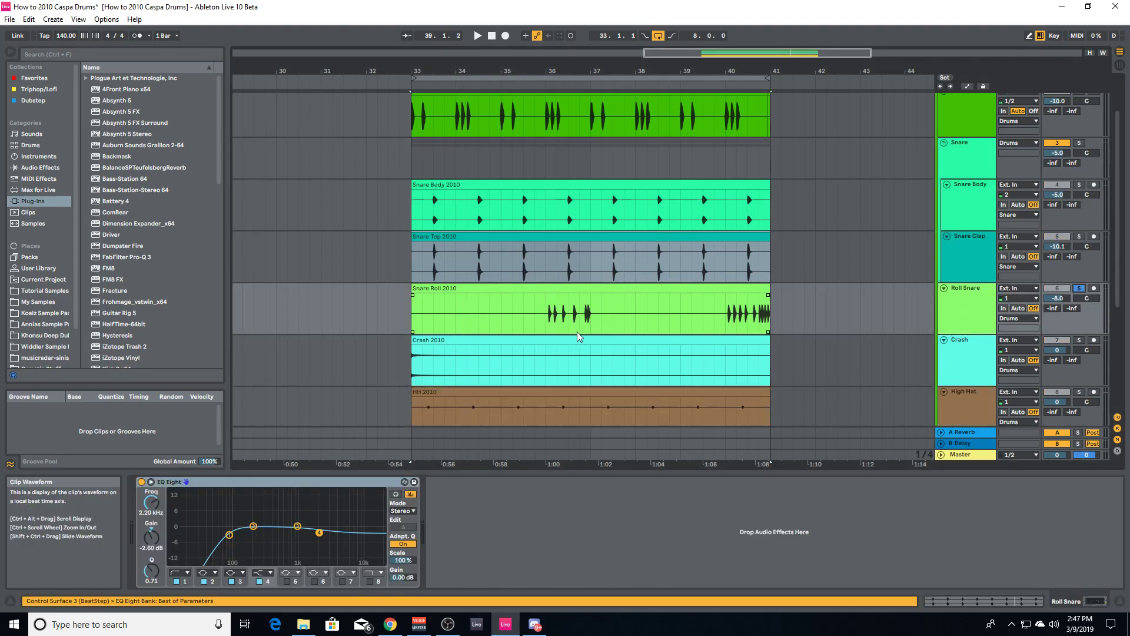
{"action": "left_click", "coordinate": [571, 295]}
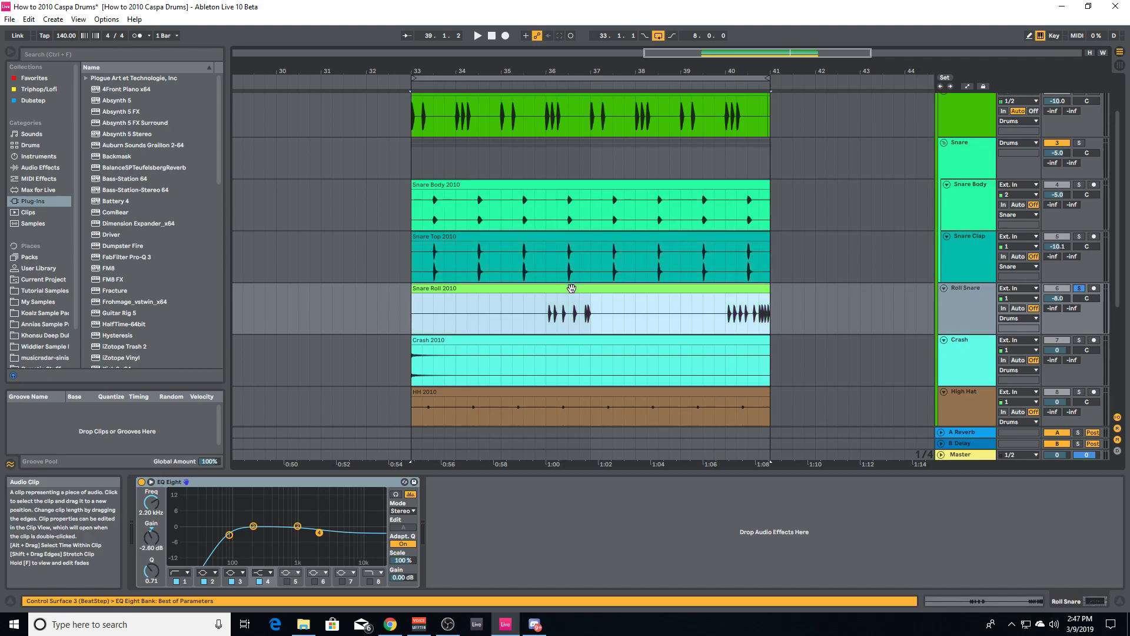
{"action": "left_click", "coordinate": [545, 323]}
{"action": "key", "text": "space"}
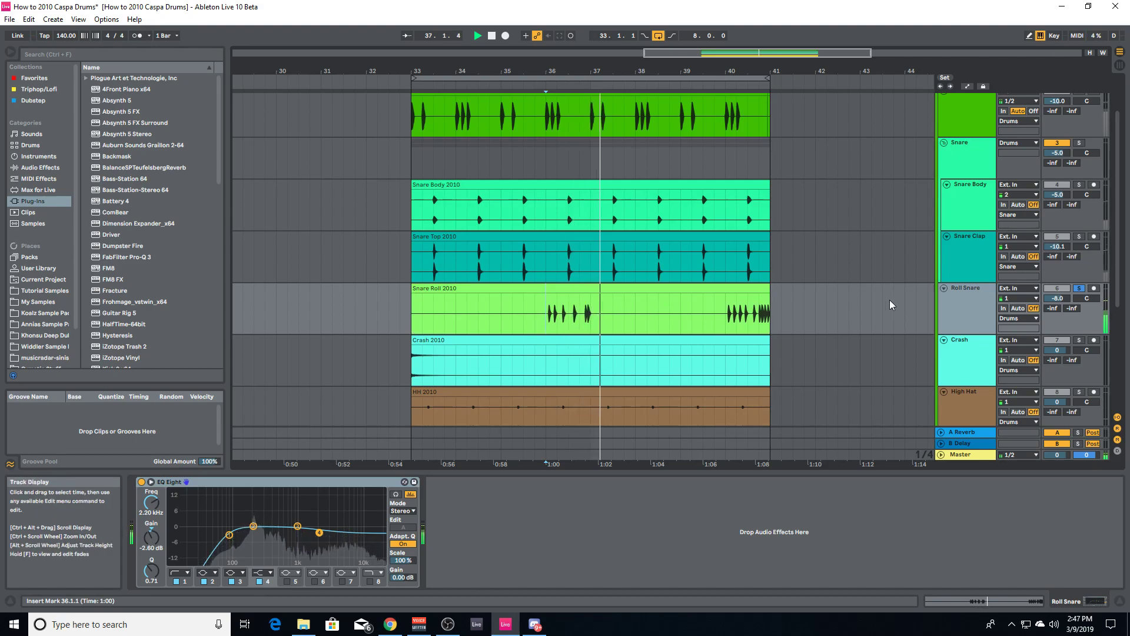
{"action": "left_click", "coordinate": [962, 308]}
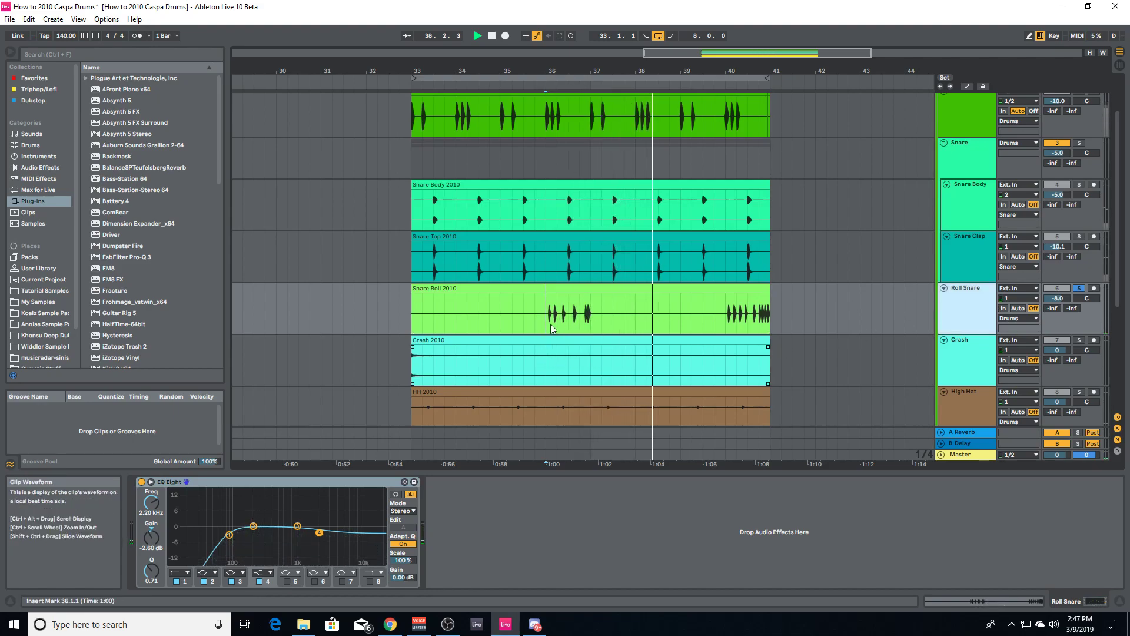
Examine the hit spacing of the first snare roll up close and replay it from bar 36
{"action": "left_click_drag", "start_coordinate": [565, 68], "coordinate": [446, 156]}
{"action": "key", "text": "space"}
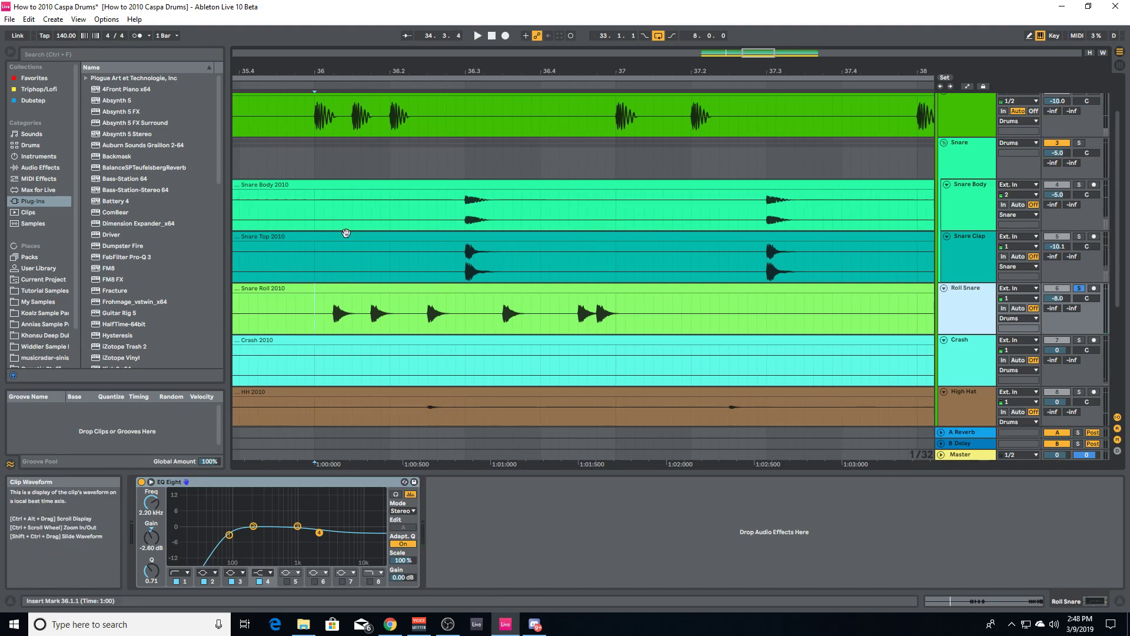
{"action": "left_click_drag", "start_coordinate": [327, 72], "coordinate": [324, 108]}
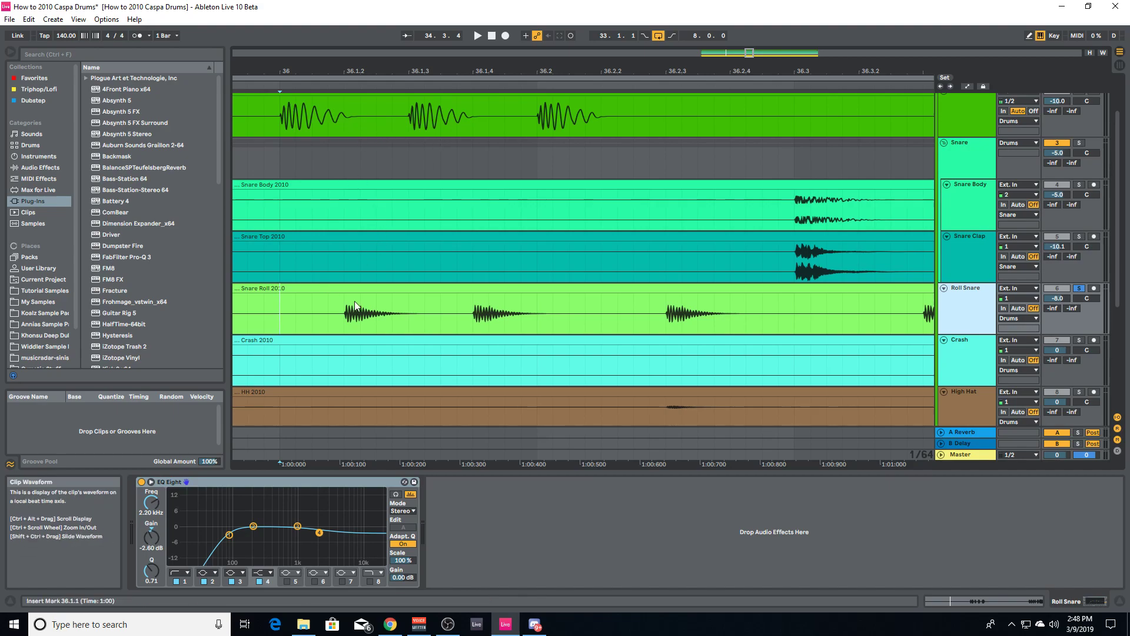
{"action": "left_click", "coordinate": [271, 323]}
{"action": "key", "text": "space"}
{"action": "left_click_drag", "start_coordinate": [618, 65], "coordinate": [459, 37]}
{"action": "key", "text": "space"}
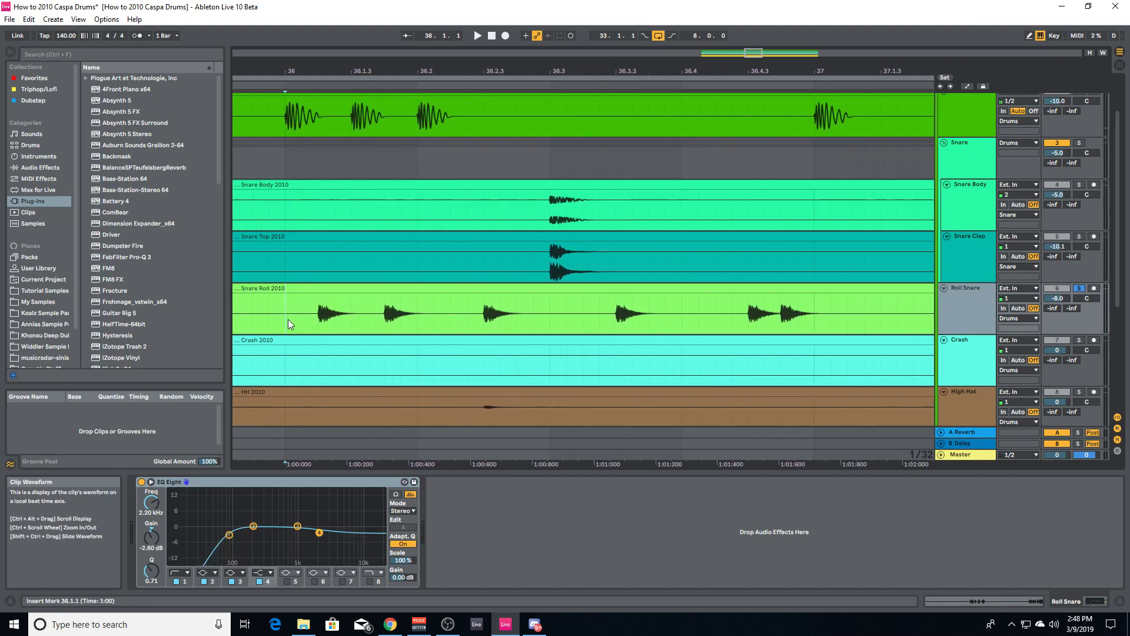
Play the first snare roll once more and check the Roll Snare track's EQ Eight curve
{"action": "key", "text": "space"}
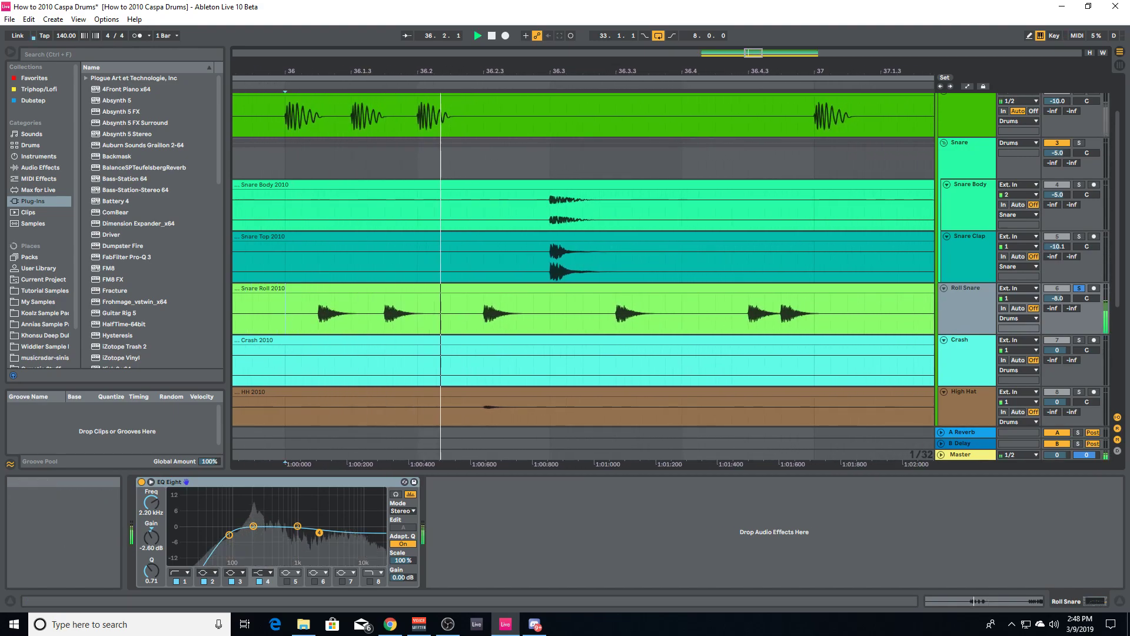
{"action": "left_click", "coordinate": [976, 309]}
{"action": "key", "text": "space"}
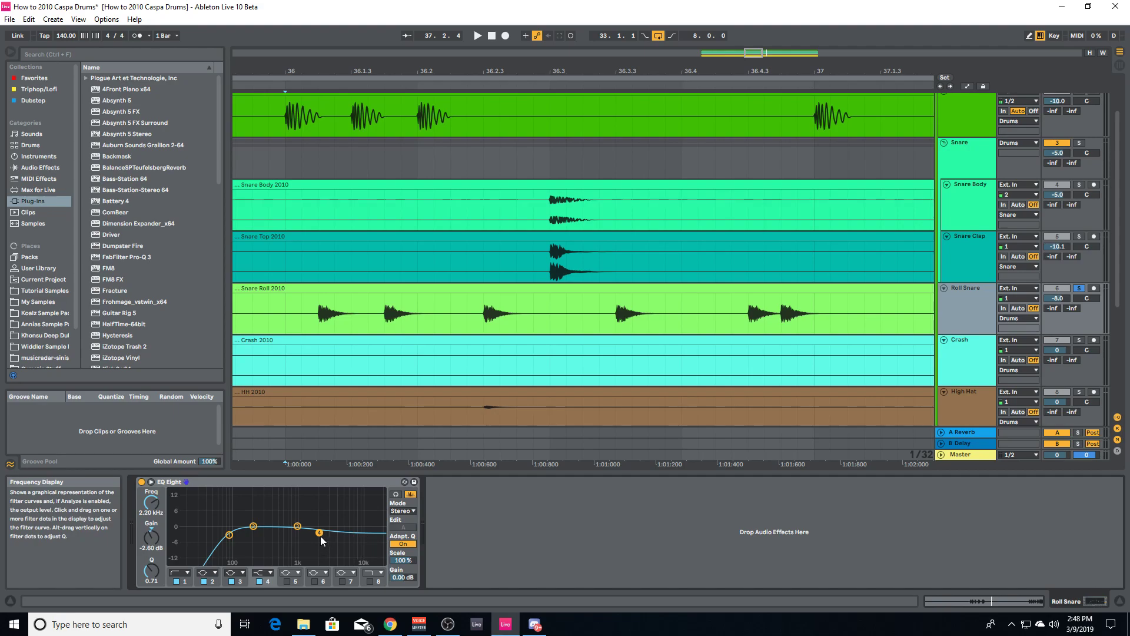
Play the second snare roll from bar 40 and examine its closing hits just before bar 41
{"action": "left_click_drag", "start_coordinate": [661, 69], "coordinate": [347, 68]}
{"action": "left_click", "coordinate": [583, 327]}
{"action": "key", "text": "space"}
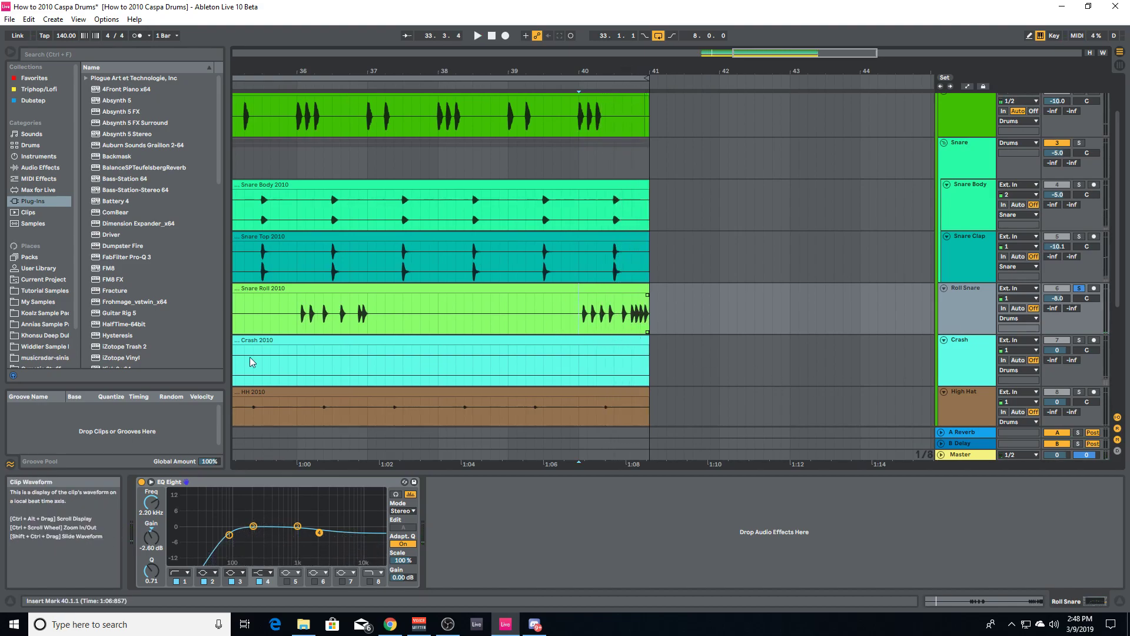
{"action": "left_click_drag", "start_coordinate": [648, 69], "coordinate": [648, 129]}
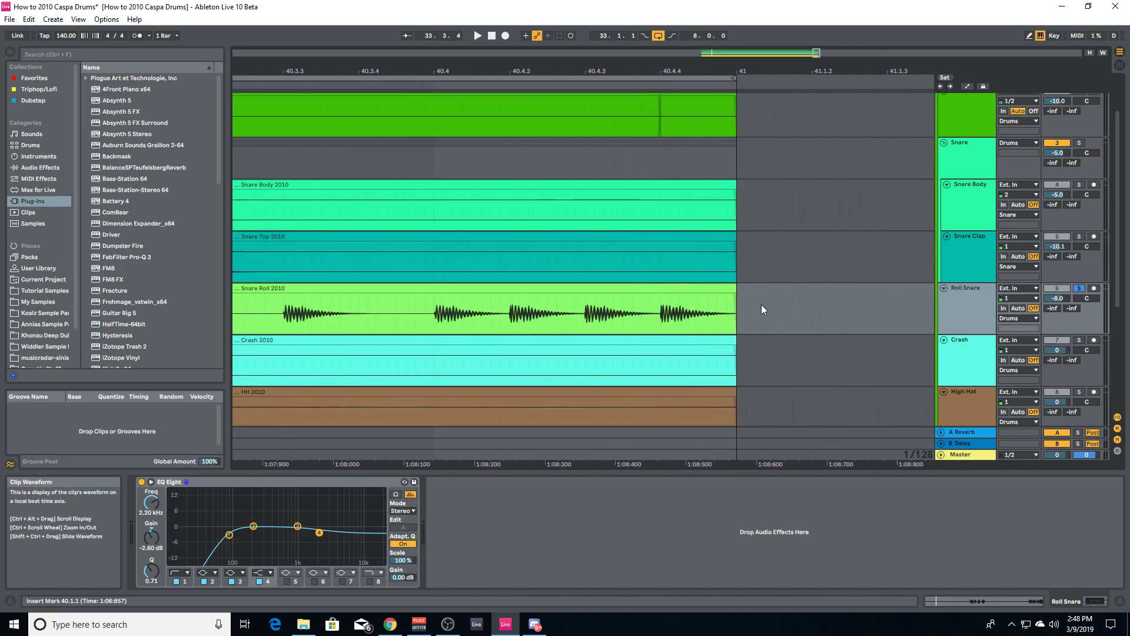
{"action": "left_click_drag", "start_coordinate": [618, 71], "coordinate": [658, 12]}
Solo the Crash track and play the Crash 2010 clip from bar 33 with its device chain shown
{"action": "scroll", "coordinate": [501, 307], "scroll_direction": "down", "scroll_amount": 2}
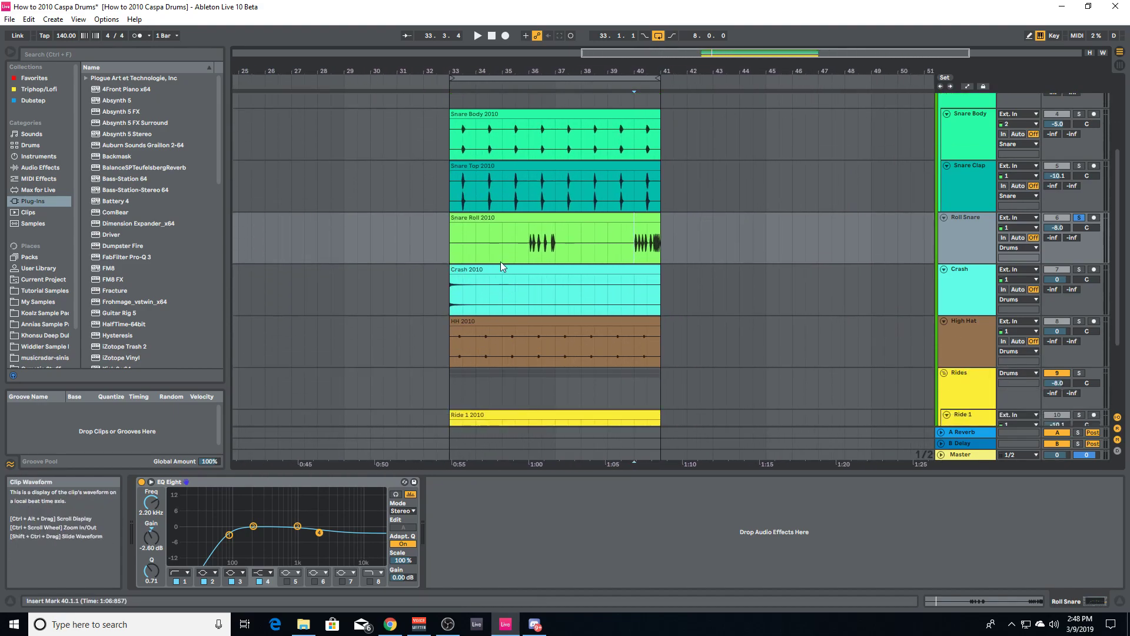
{"action": "left_click", "coordinate": [500, 276]}
{"action": "left_click", "coordinate": [964, 284]}
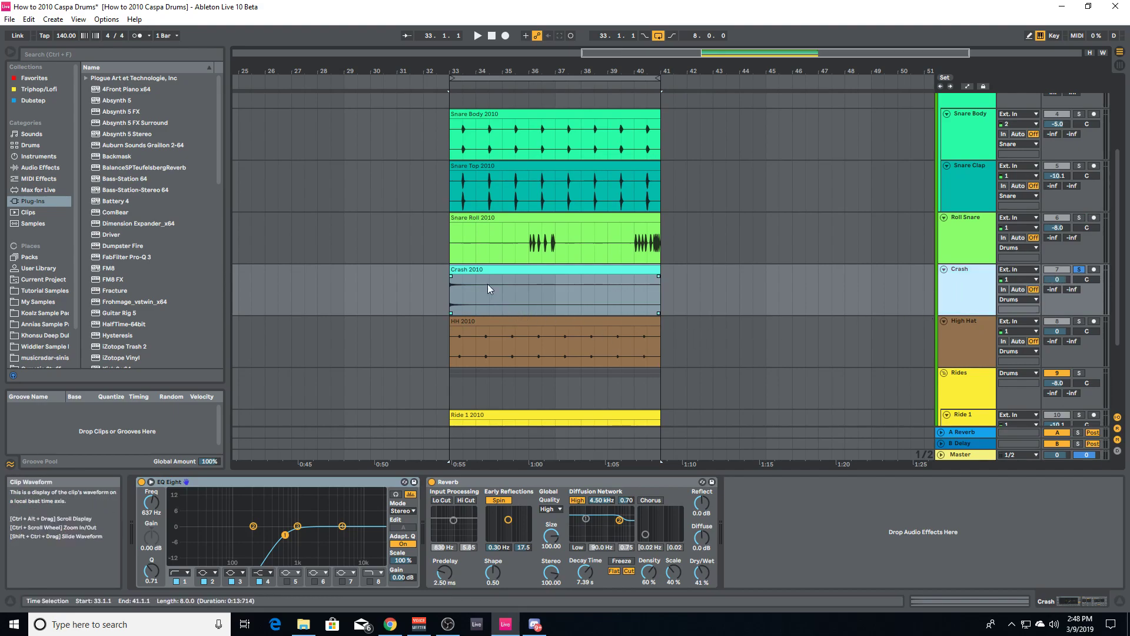
{"action": "left_click", "coordinate": [489, 269]}
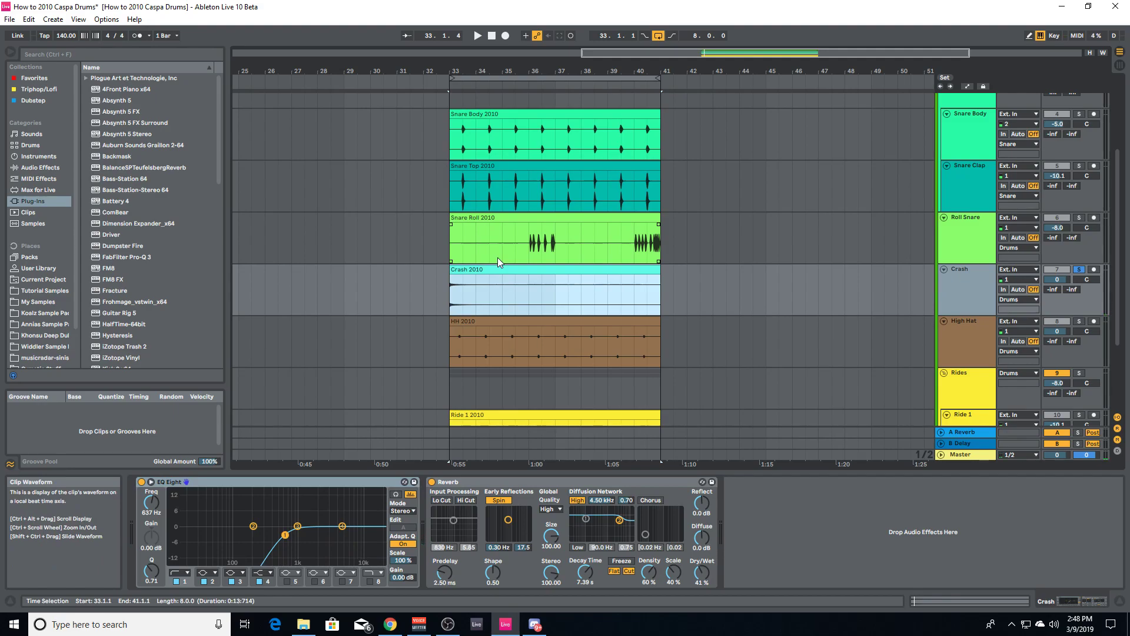
{"action": "key", "text": "space"}
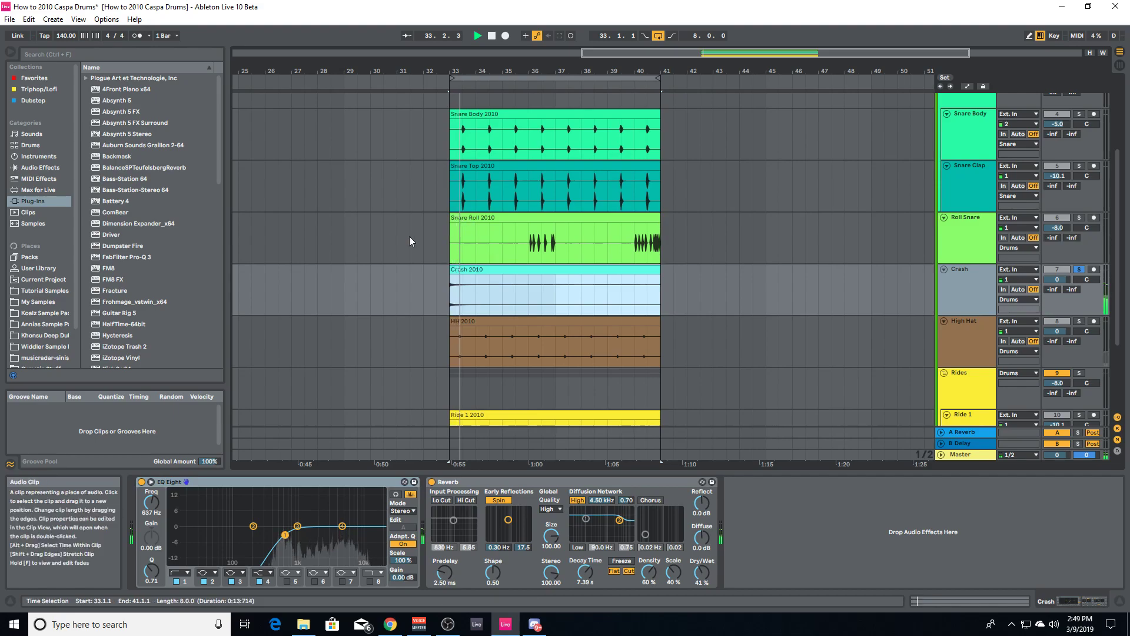
{"action": "left_click", "coordinate": [969, 284]}
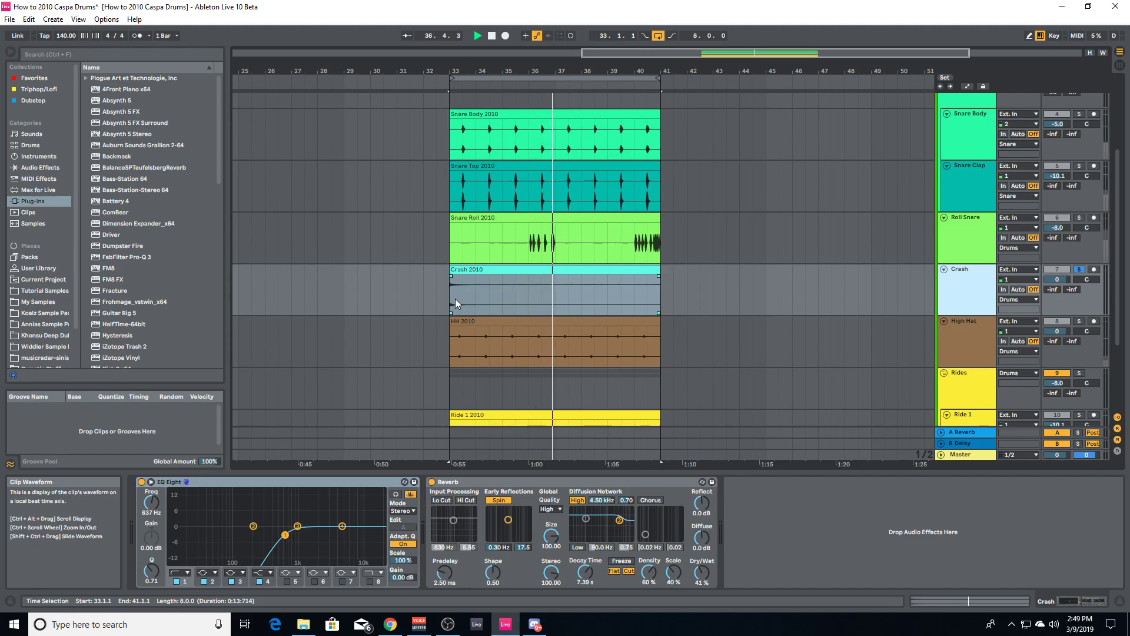
{"action": "key", "text": "space"}
Show the Crash 2010 clip's sample settings and examine its waveform
{"action": "left_click", "coordinate": [472, 275]}
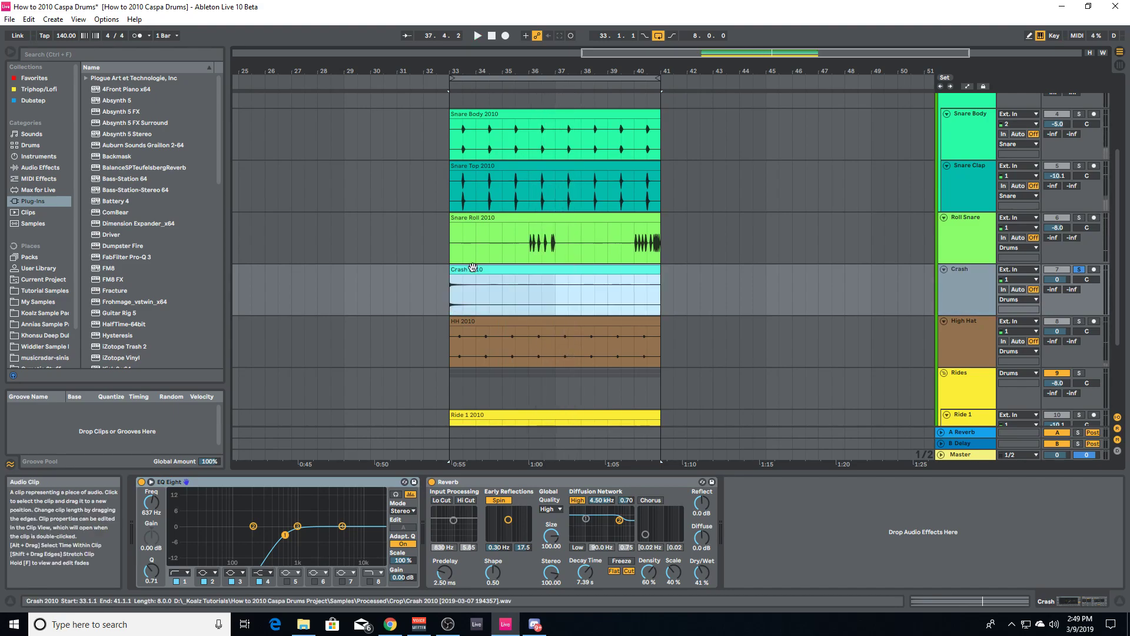
{"action": "left_click", "coordinate": [941, 600]}
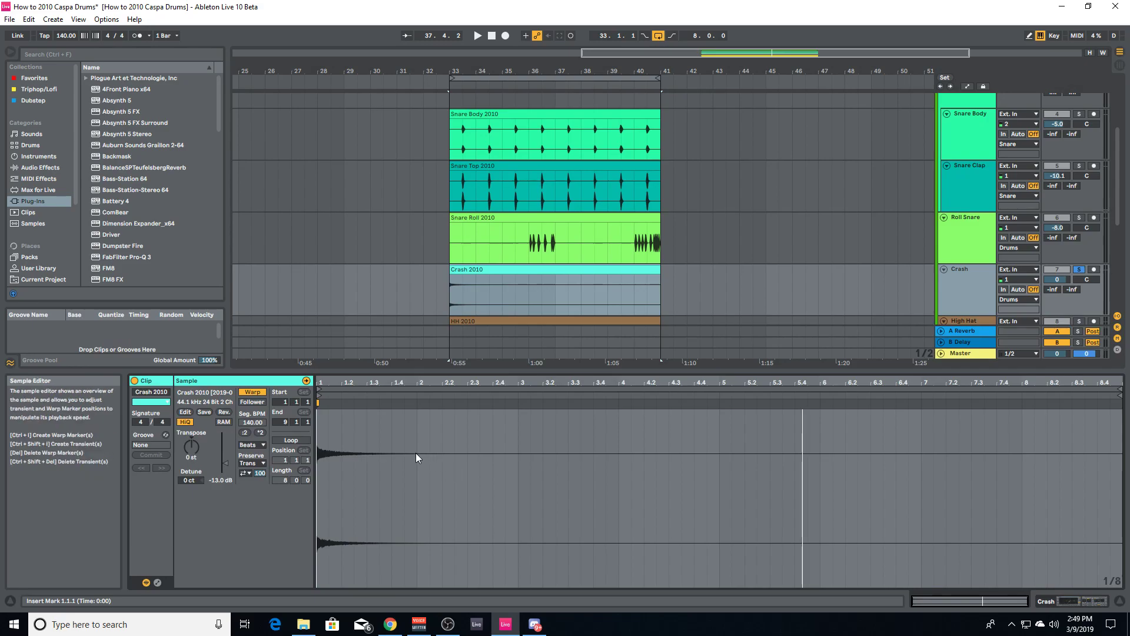
{"action": "left_click", "coordinate": [478, 270]}
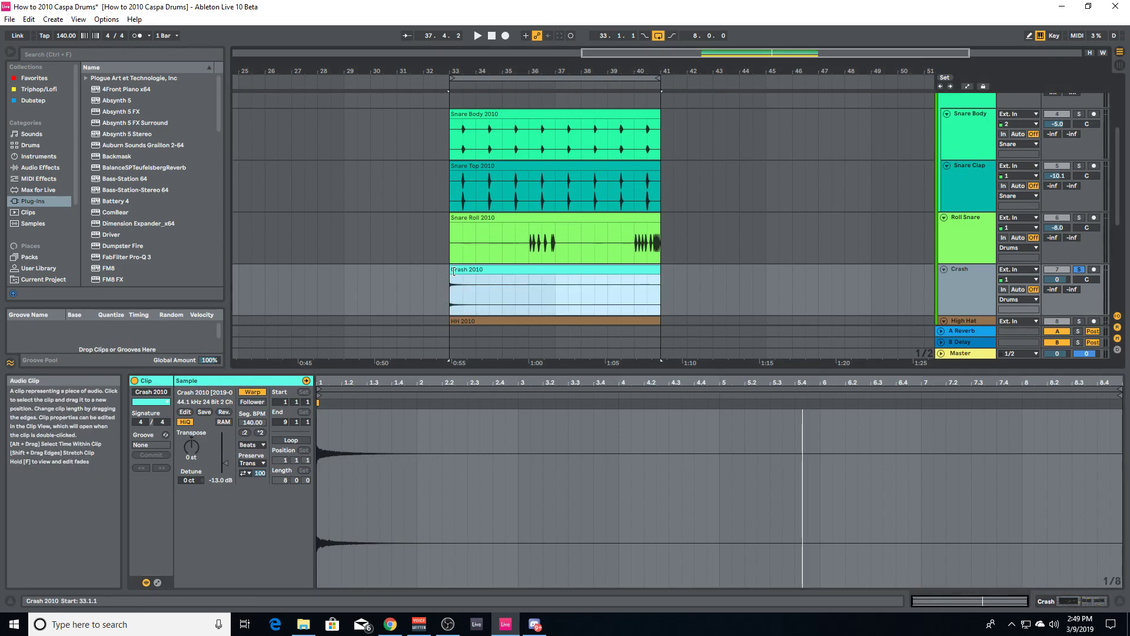
Unsolo the Crash track and highlight the bar before the Crash 2010 clip, from bar 32 to 33, before reselecting the clip
{"action": "left_click", "coordinate": [1081, 270]}
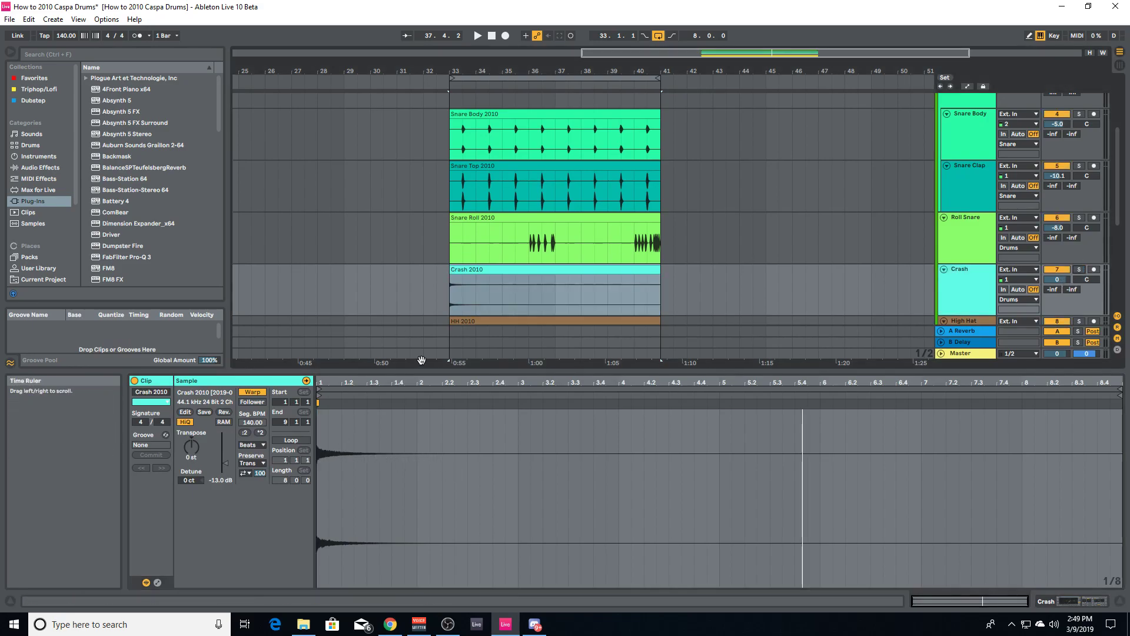
{"action": "left_click", "coordinate": [475, 270]}
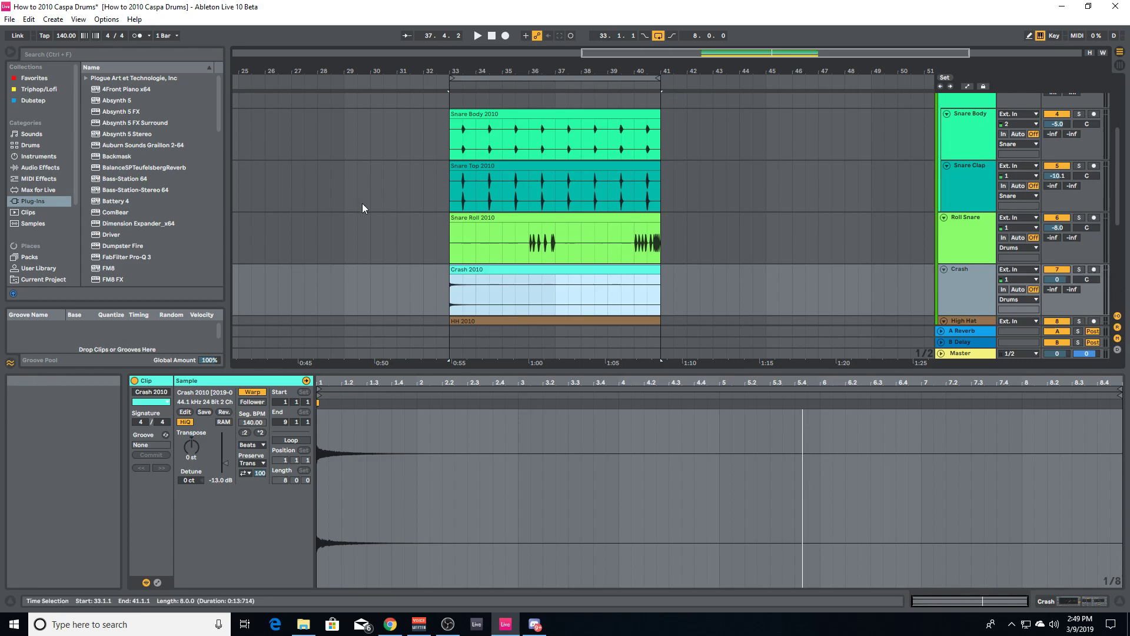
{"action": "left_click_drag", "start_coordinate": [436, 292], "coordinate": [419, 296]}
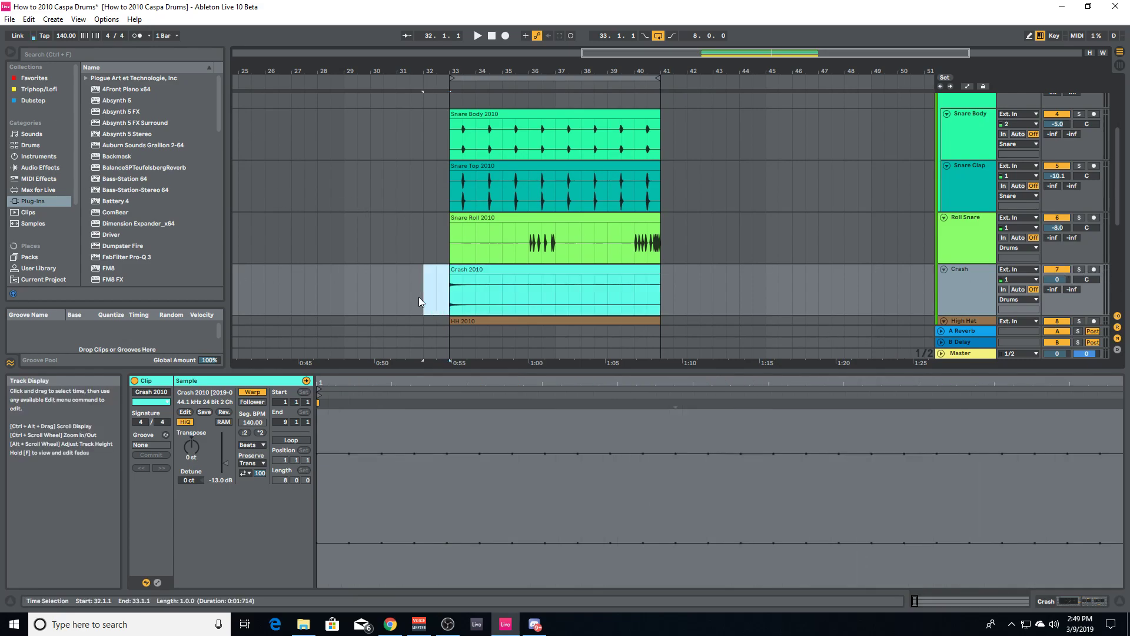
{"action": "left_click", "coordinate": [425, 299]}
{"action": "left_click", "coordinate": [461, 270]}
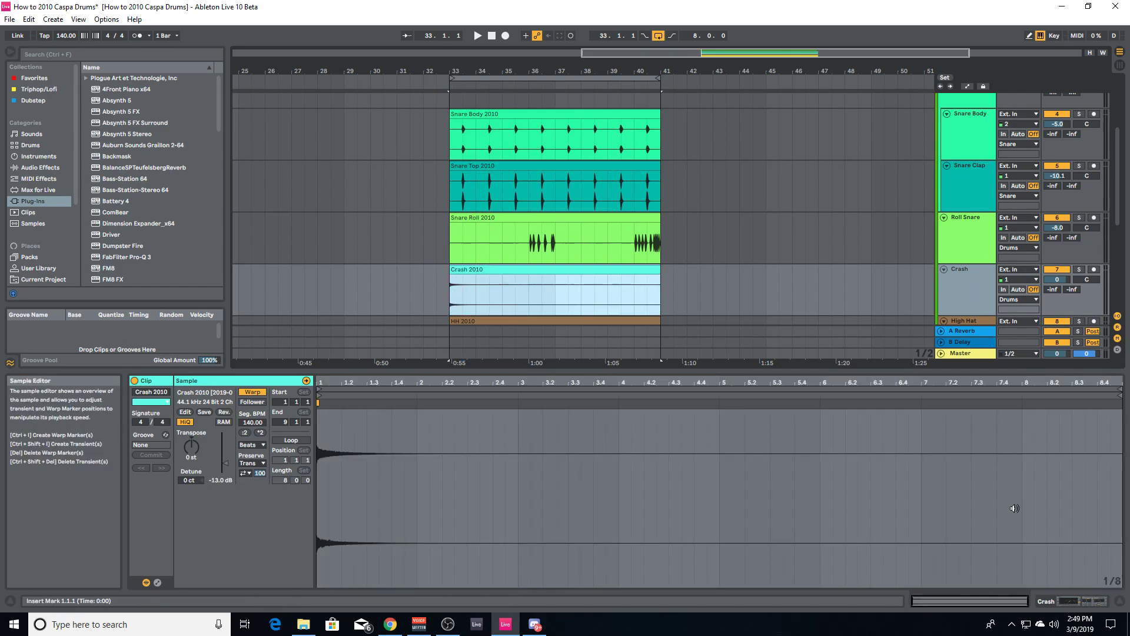
Show the Crash track's EQ Eight and Reverb devices, play the start of bar 33 and reselect the Crash 2010 clip
{"action": "left_click", "coordinate": [1068, 601]}
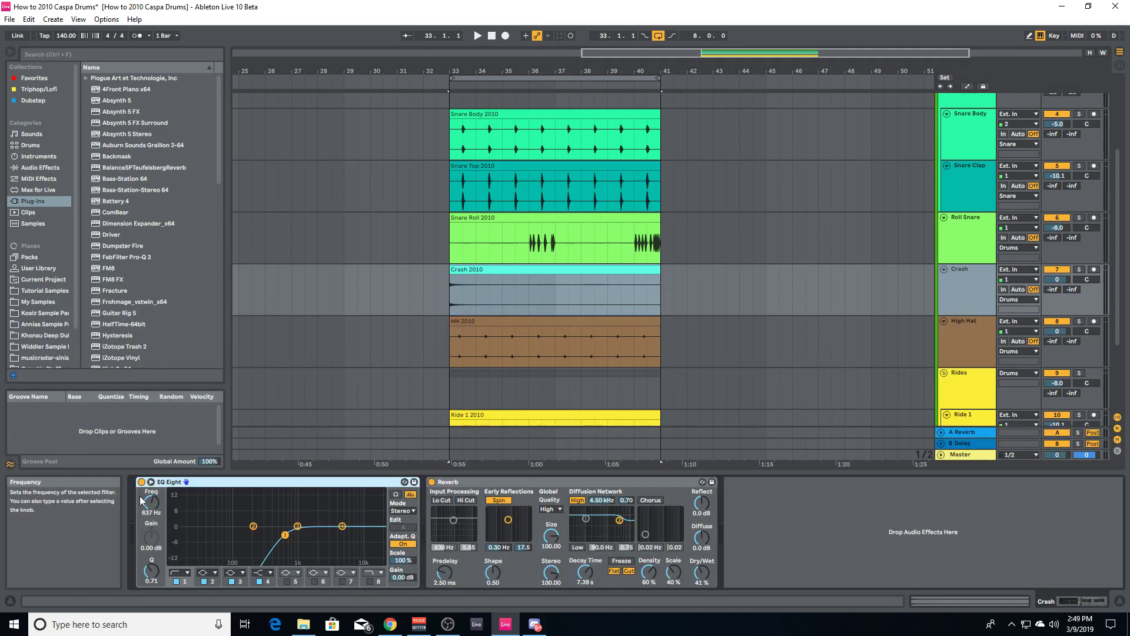
{"action": "key", "text": "space"}
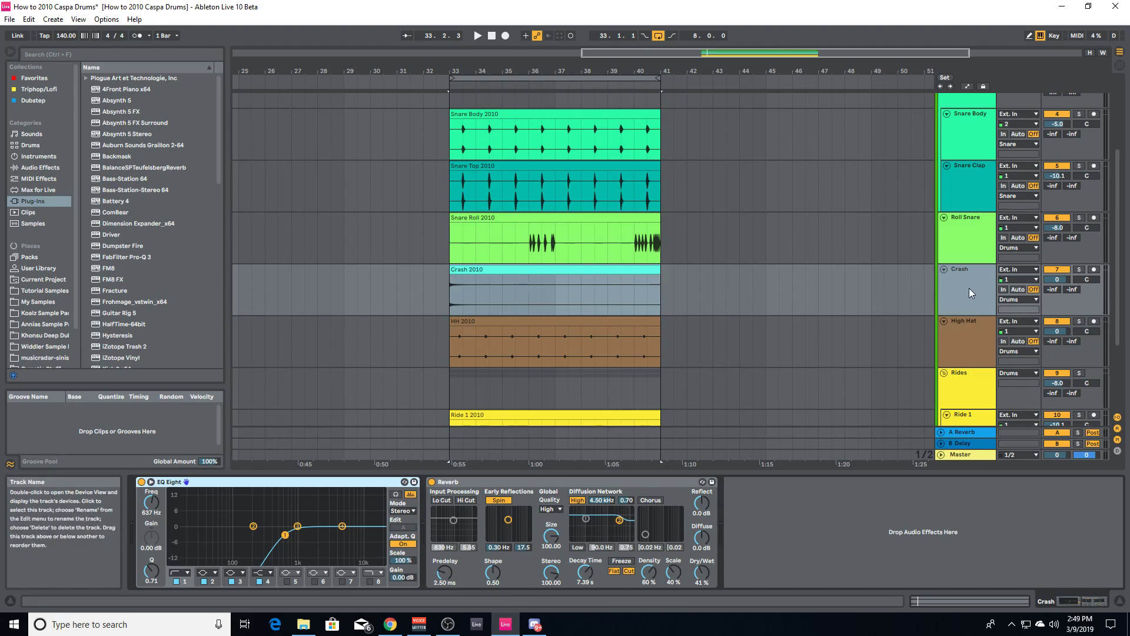
{"action": "left_click", "coordinate": [509, 269]}
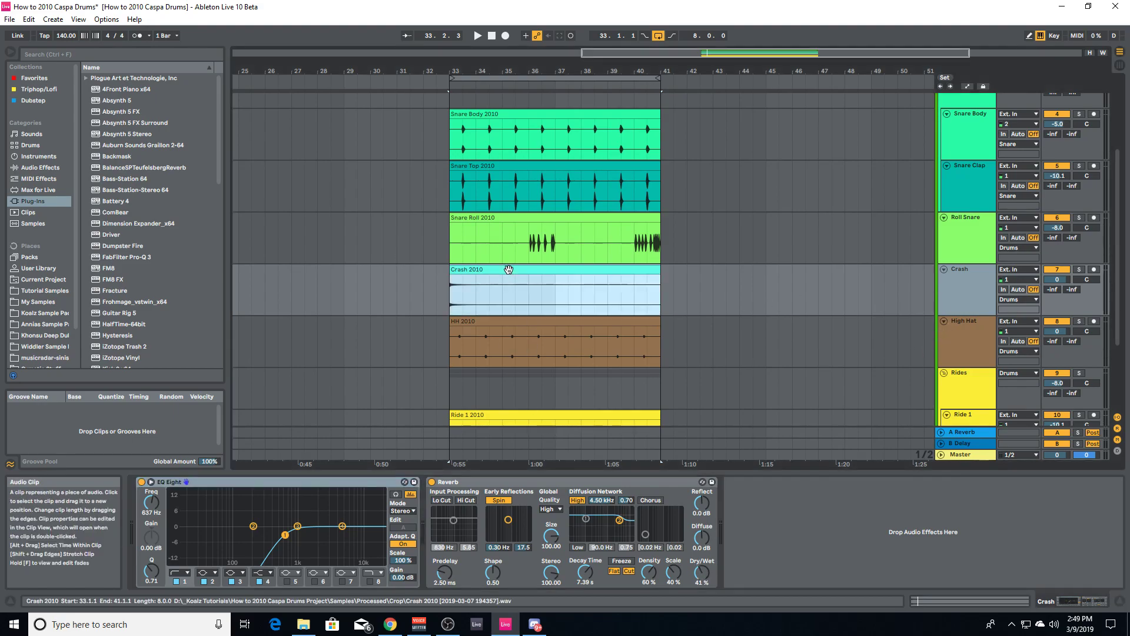
Play the full drum mix from bar 33 and solo the High Hat track with its devices shown
{"action": "key", "text": "space"}
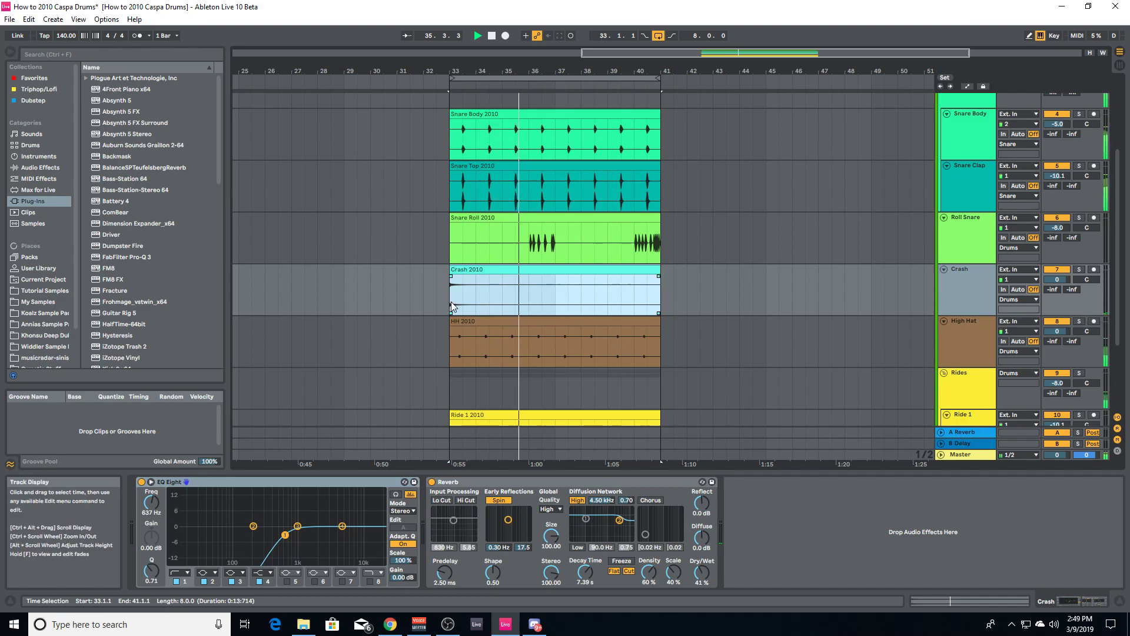
{"action": "key", "text": "space"}
{"action": "left_click", "coordinate": [505, 348]}
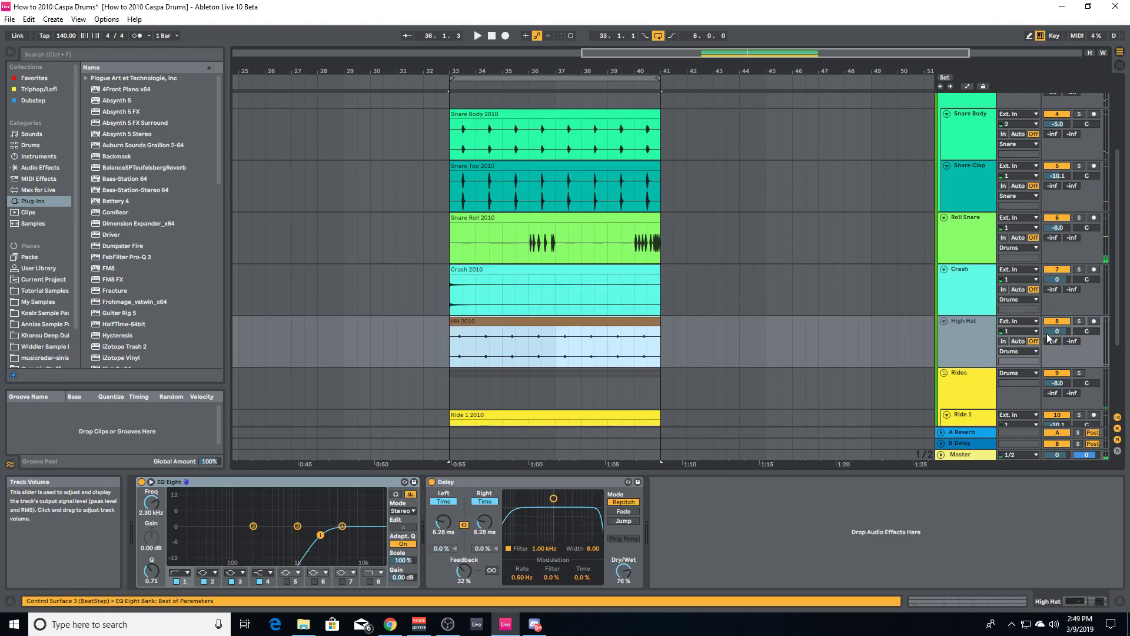
{"action": "left_click", "coordinate": [1079, 321]}
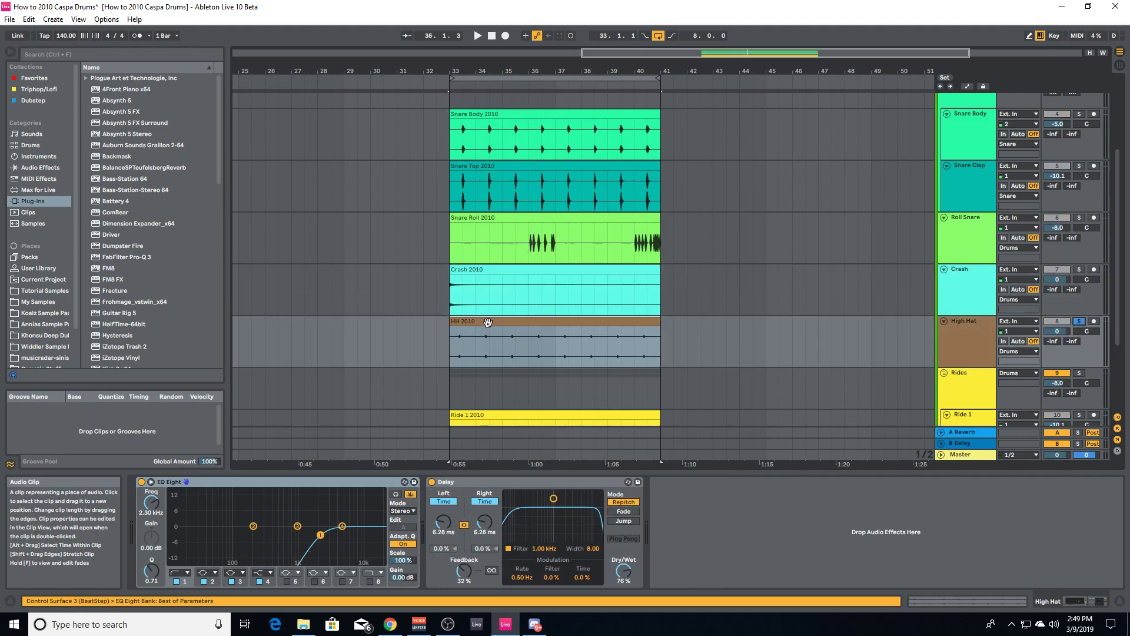
Examine the placement of the first hi-hat hit in the HH 2010 clip against the beats of bar 33
{"action": "mouse_move", "coordinate": [464, 69]}
{"action": "left_mouse_down"}
{"action": "mouse_move", "coordinate": [464, 136]}
{"action": "mouse_move", "coordinate": [534, 150]}
{"action": "left_mouse_up"}
{"action": "left_click", "coordinate": [271, 339]}
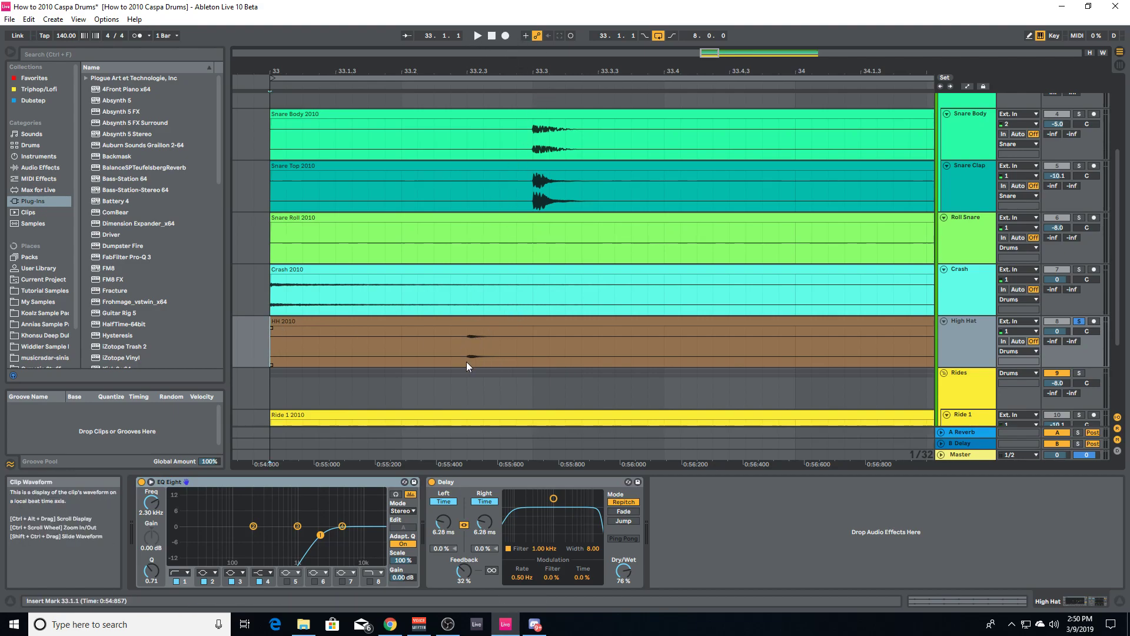
{"action": "left_click", "coordinate": [402, 351]}
{"action": "left_click", "coordinate": [401, 333]}
Play the soloed High Hat track and compare its sound with the Delay device switched off and back on
{"action": "key", "text": "space"}
{"action": "left_click_drag", "start_coordinate": [604, 71], "coordinate": [359, 0]}
{"action": "left_click", "coordinate": [978, 337]}
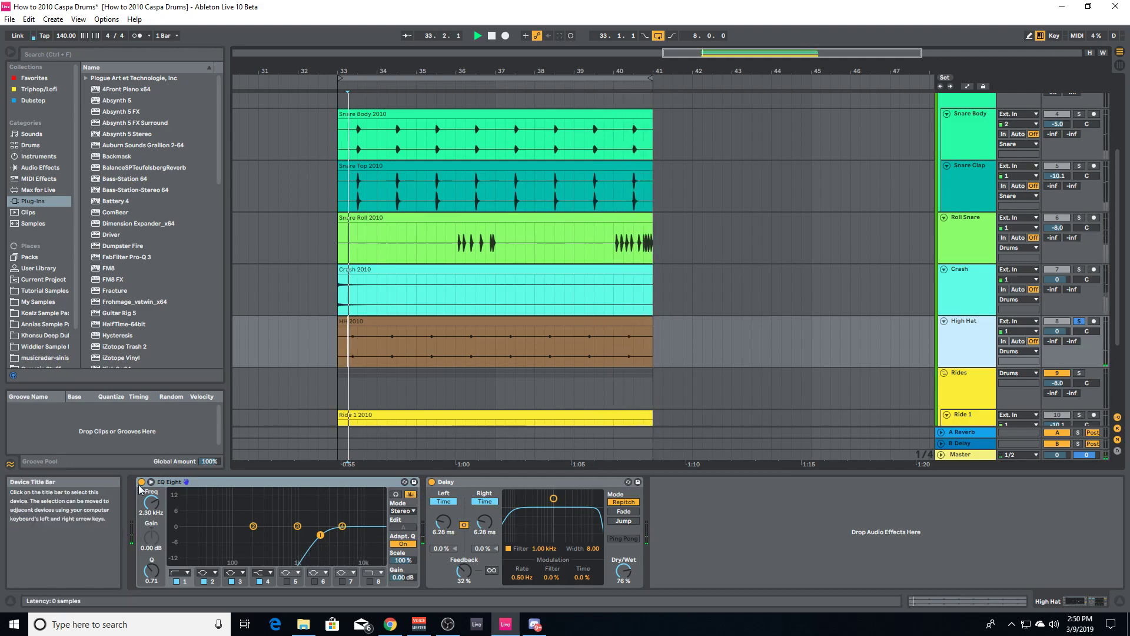
{"action": "left_click", "coordinate": [432, 482]}
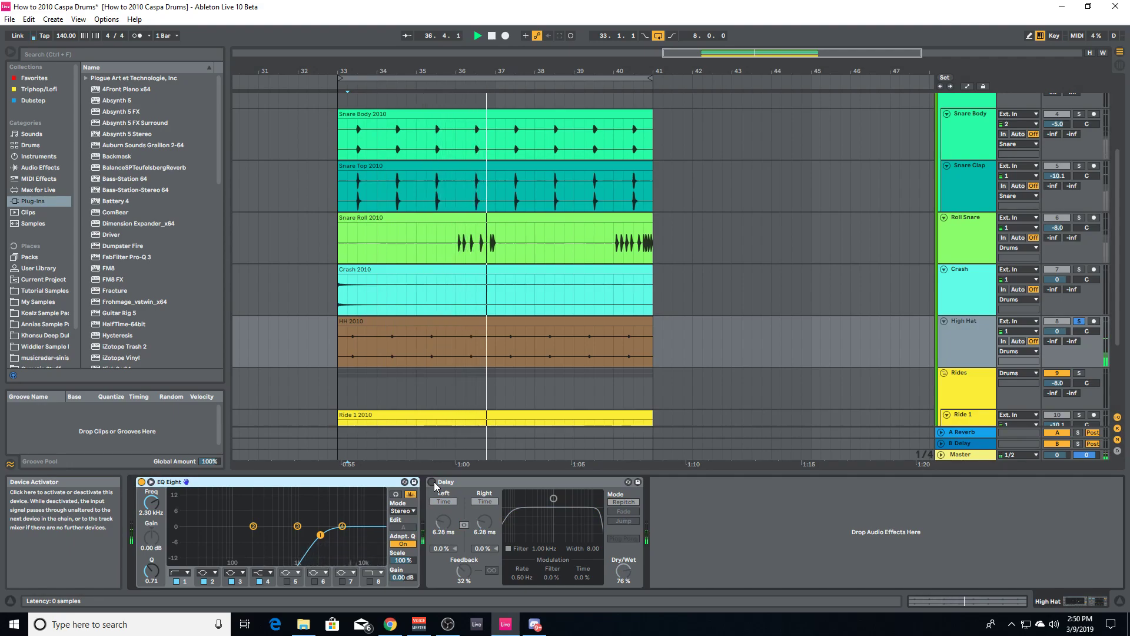
{"action": "left_click", "coordinate": [433, 482]}
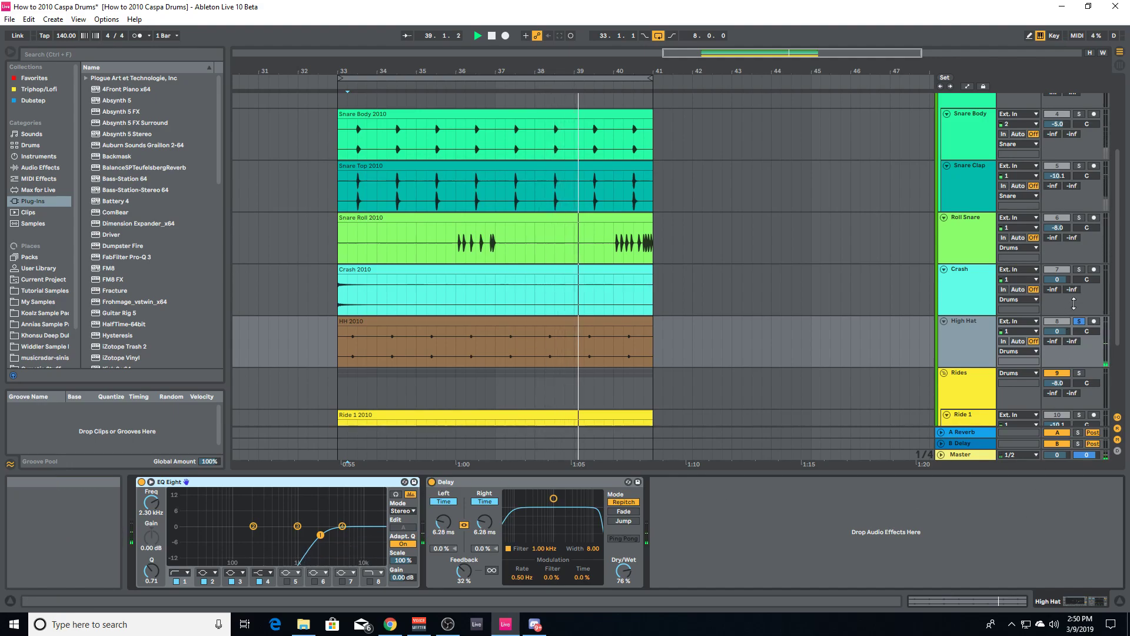
Solo the Rides group and play it from bar 33 with its EQ Eight and Compressor shown
{"action": "scroll", "coordinate": [959, 345], "scroll_direction": "down", "scroll_amount": 3}
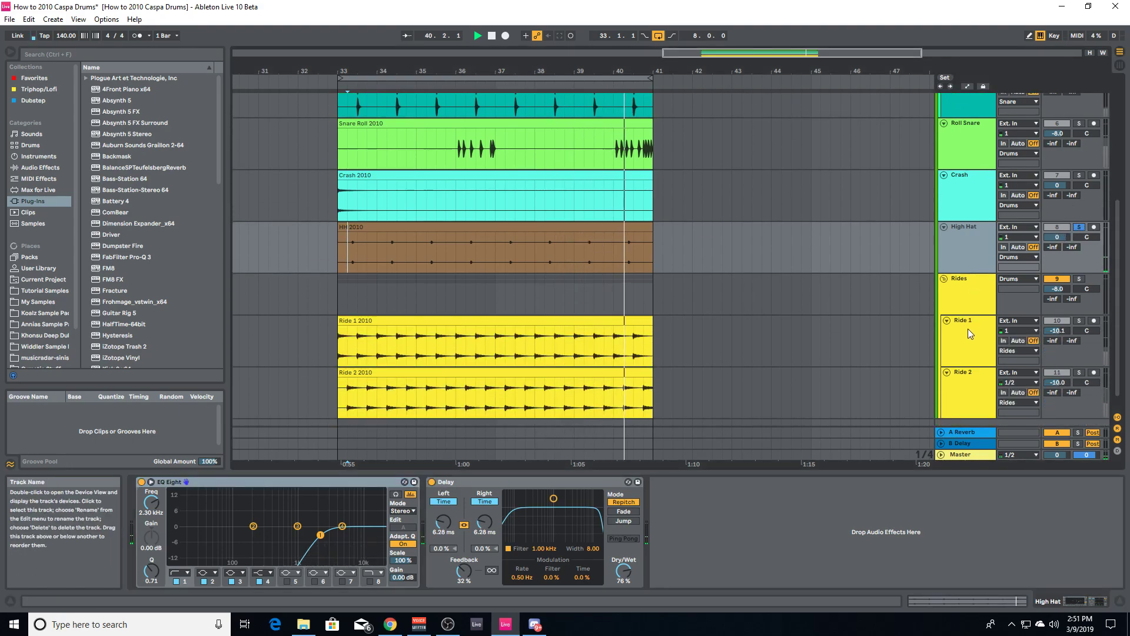
{"action": "left_click", "coordinate": [963, 298]}
{"action": "key", "text": "space"}
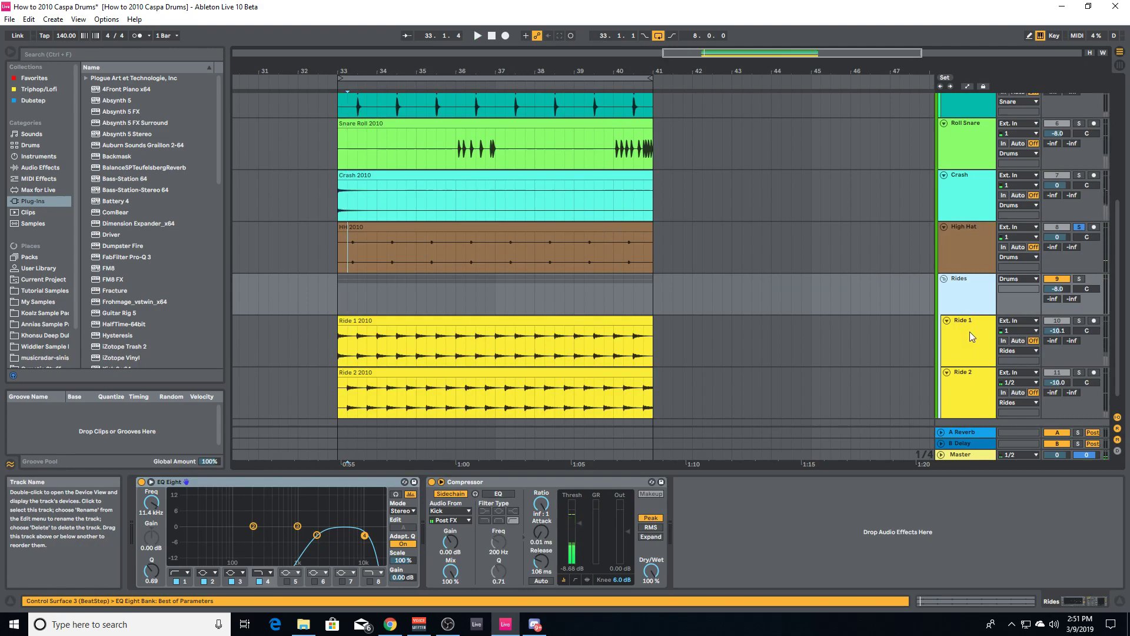
{"action": "scroll", "coordinate": [983, 306], "scroll_direction": "down", "scroll_amount": 1}
{"action": "left_click", "coordinate": [1077, 260]}
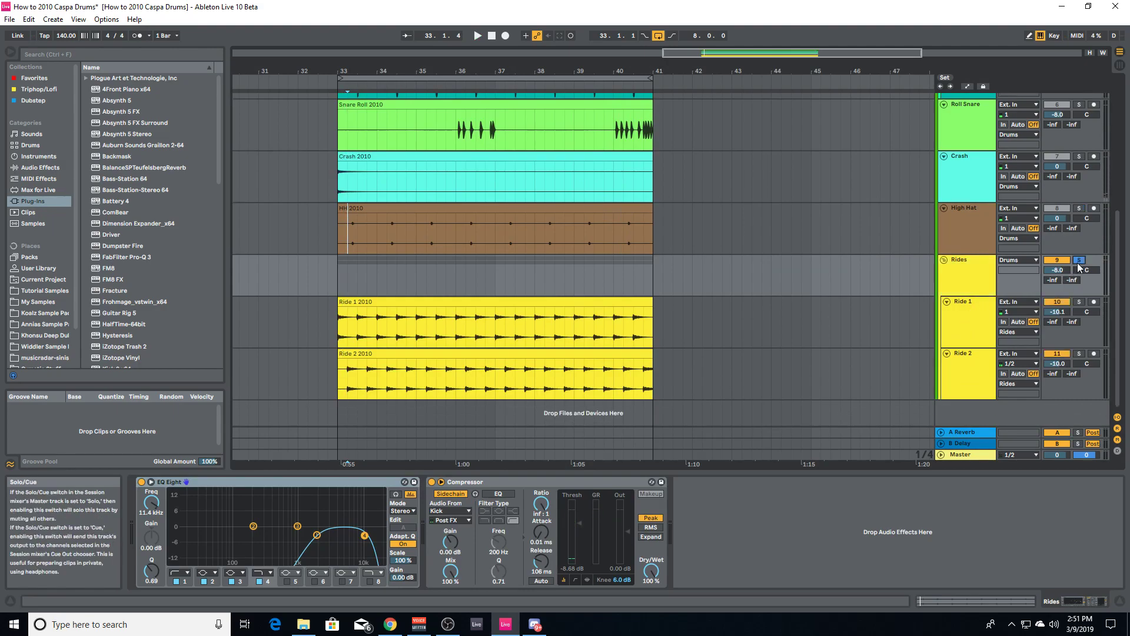
{"action": "key", "text": "space"}
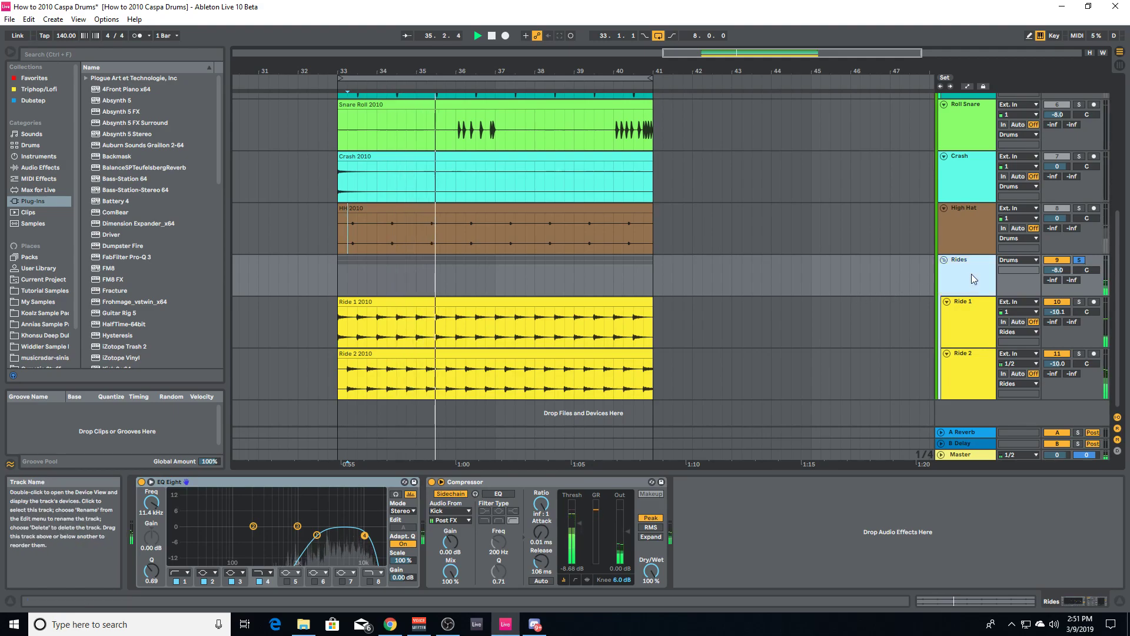
{"action": "key", "text": "space"}
Show the Ride 1 2010 clip's sample settings and examine its hits from the start of bar 33
{"action": "left_click", "coordinate": [396, 302]}
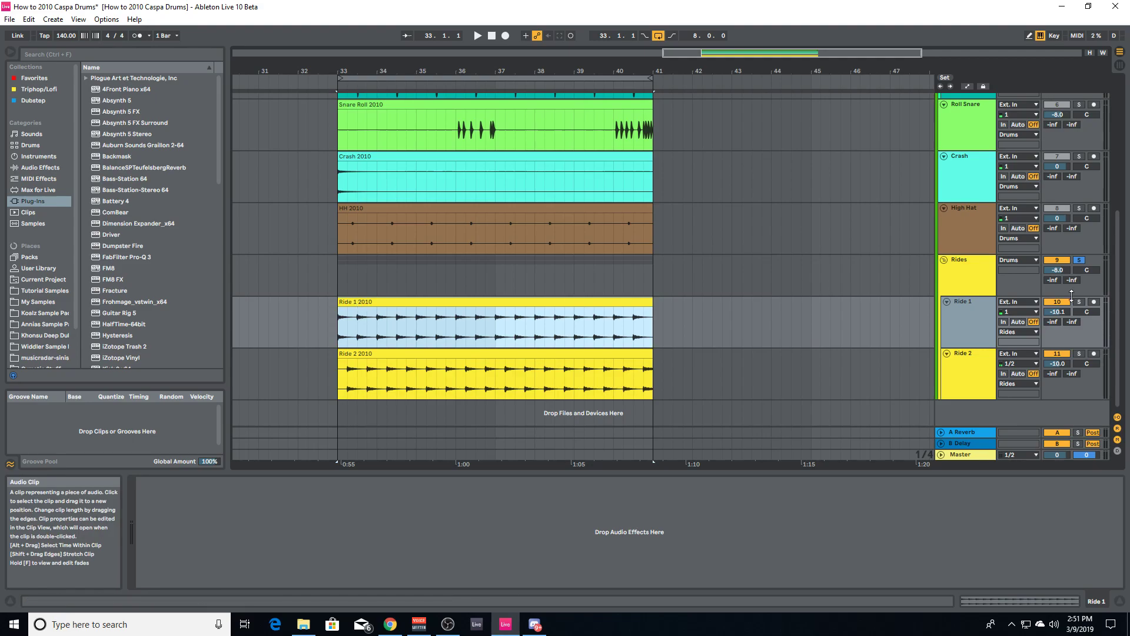
{"action": "left_click", "coordinate": [967, 330]}
{"action": "left_click", "coordinate": [1029, 601]}
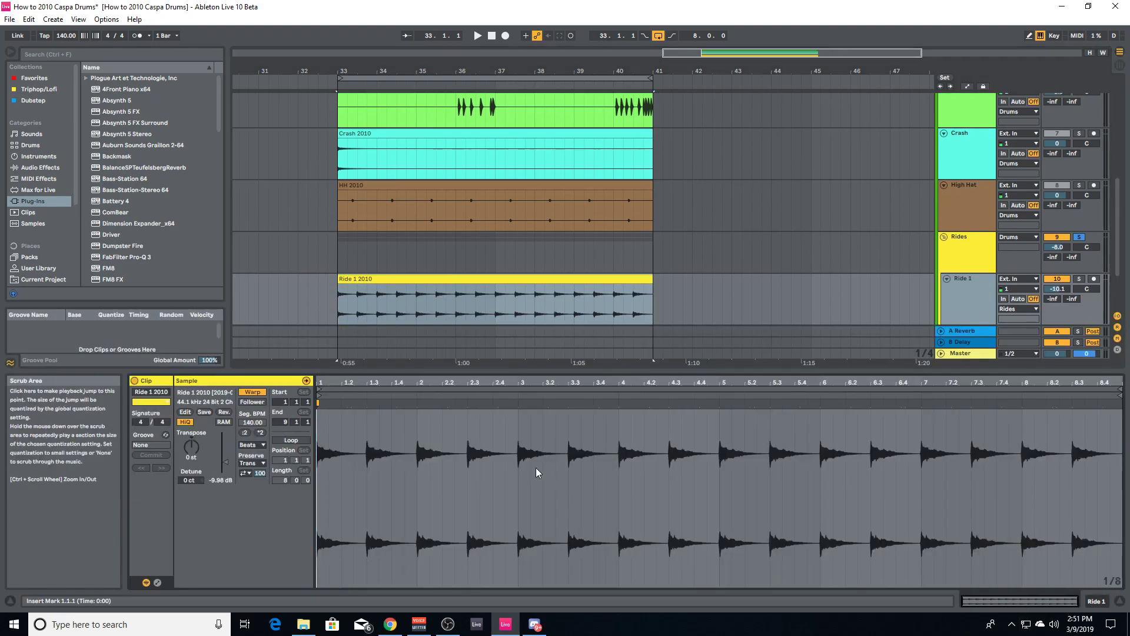
{"action": "left_click_drag", "start_coordinate": [345, 71], "coordinate": [409, 134]}
{"action": "left_click", "coordinate": [306, 311]}
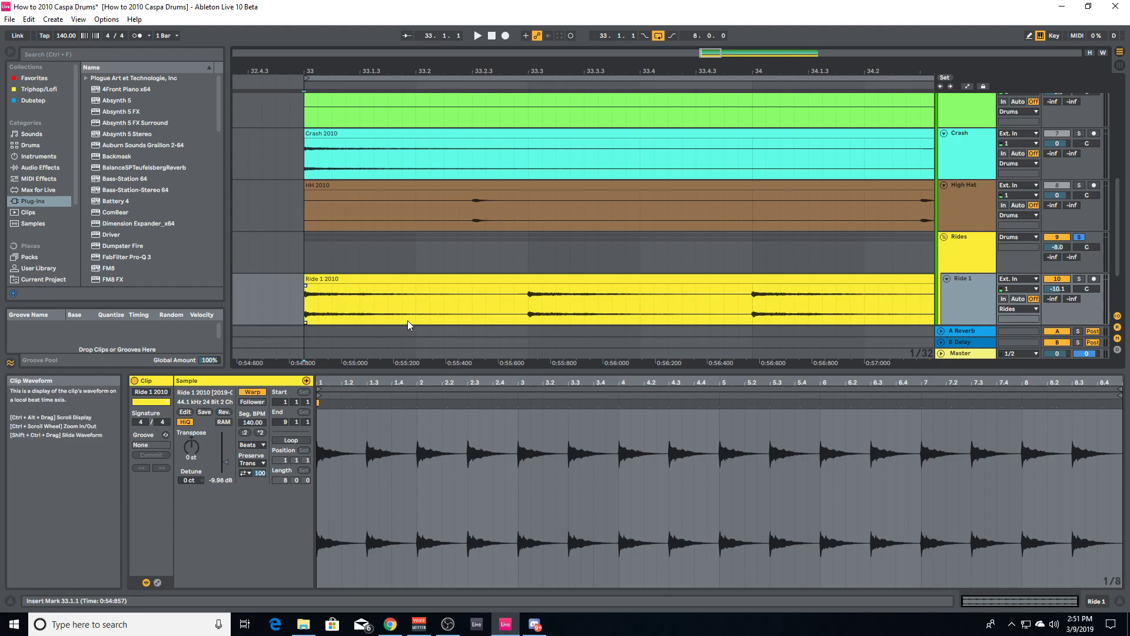
Play the Ride 1 2010 and Ride 2 2010 clips from bar 33 to compare how their hits are placed
{"action": "left_click", "coordinate": [349, 293]}
{"action": "key", "text": "space"}
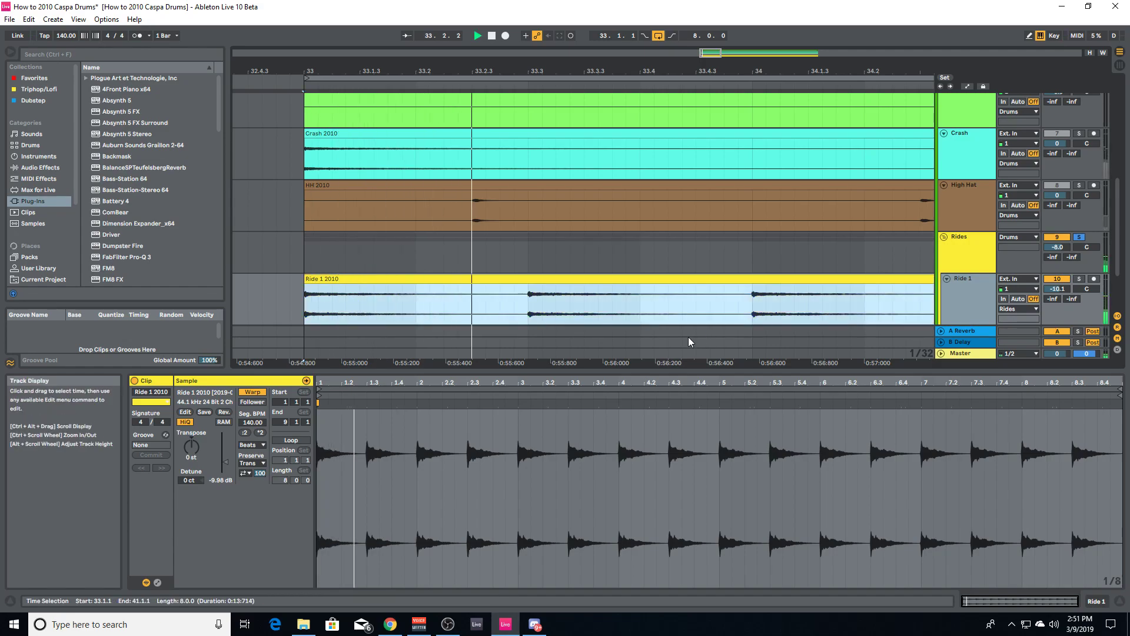
{"action": "key", "text": "space"}
{"action": "scroll", "coordinate": [555, 249], "scroll_direction": "down", "scroll_amount": 3}
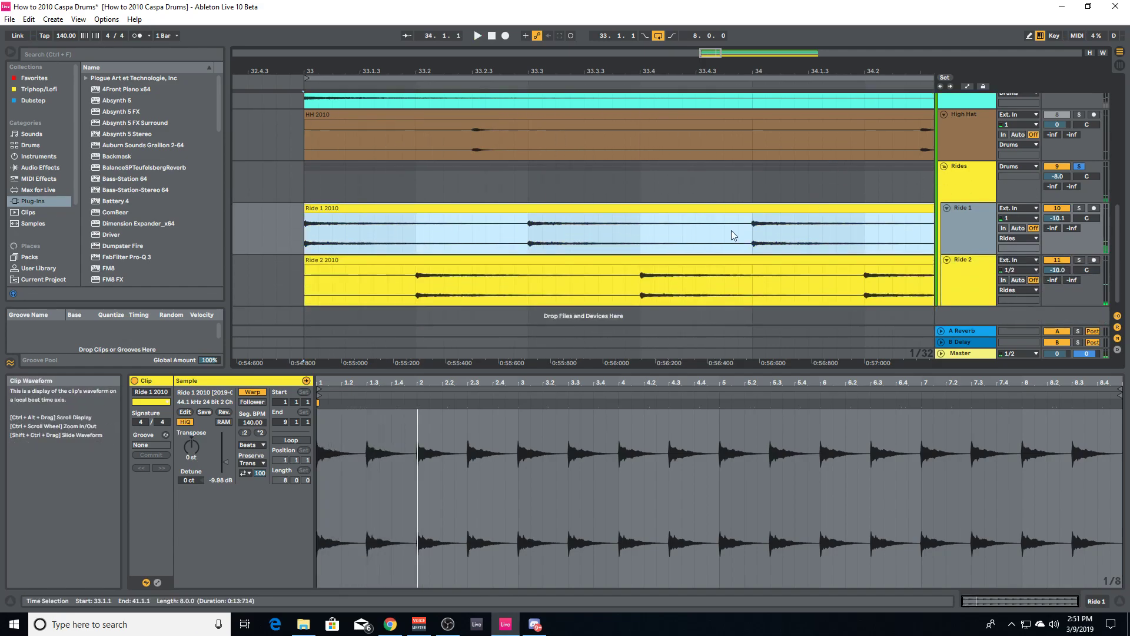
{"action": "key", "text": "space"}
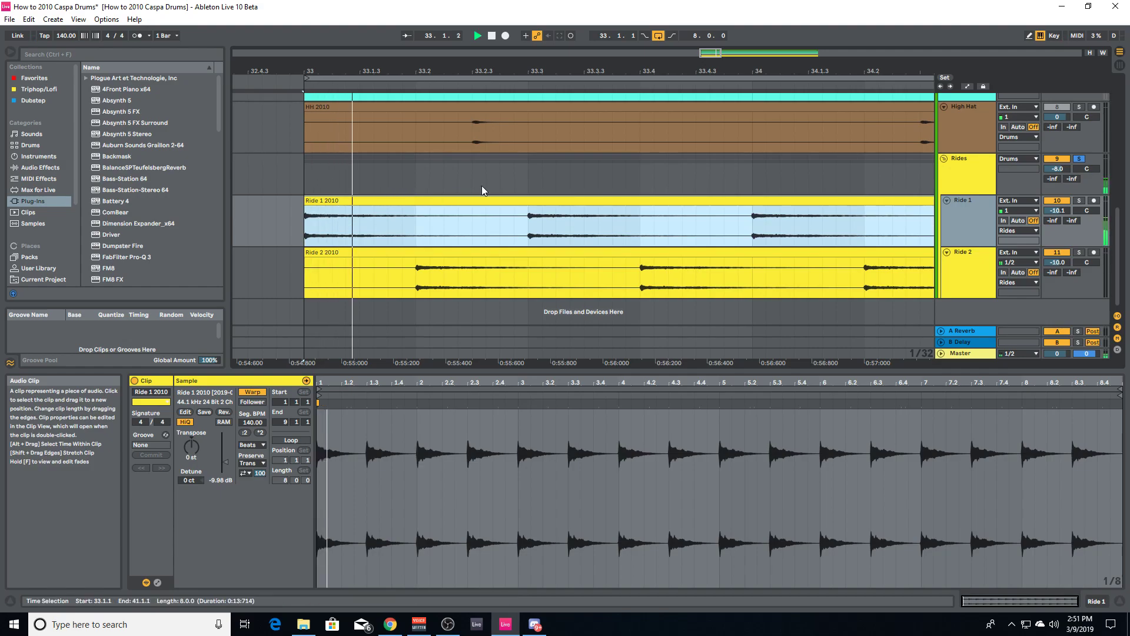
{"action": "left_click_drag", "start_coordinate": [344, 71], "coordinate": [344, 47]}
{"action": "key", "text": "space"}
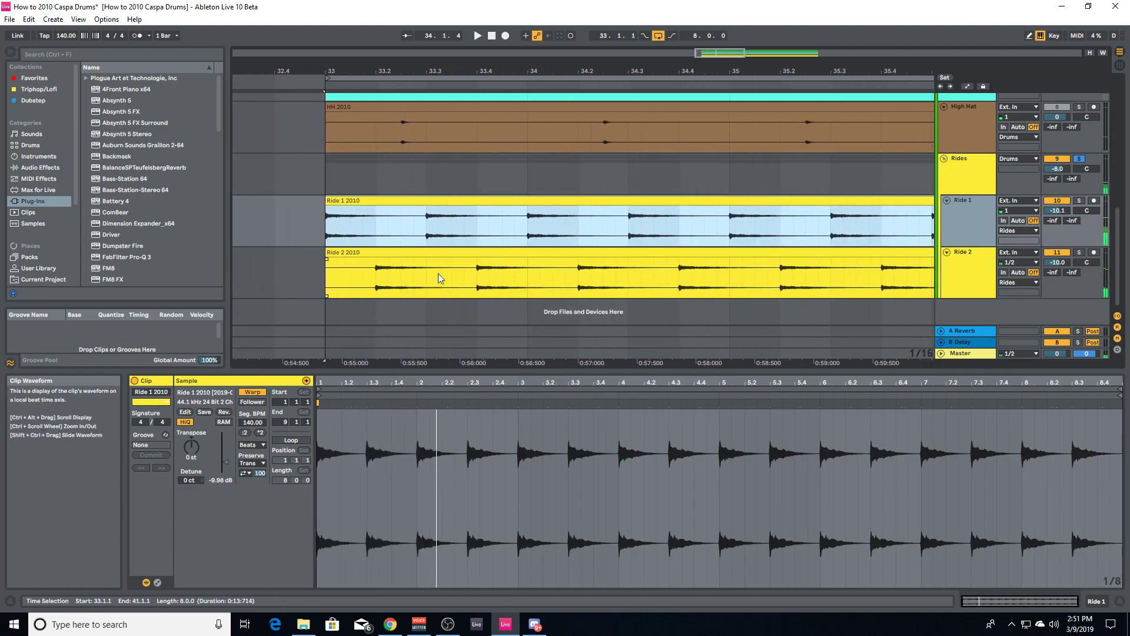
Show the Ride 2 clip's sample and its Frequency Shifter device, and play both ride clips from bar 33
{"action": "left_click", "coordinate": [438, 253]}
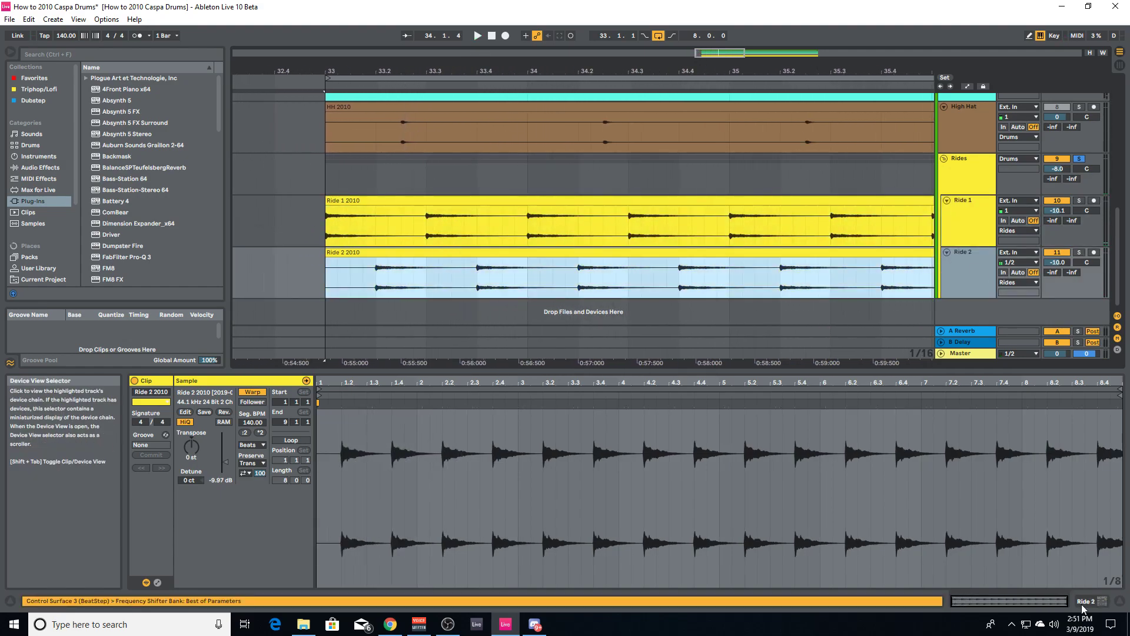
{"action": "key", "text": "shift+Tab"}
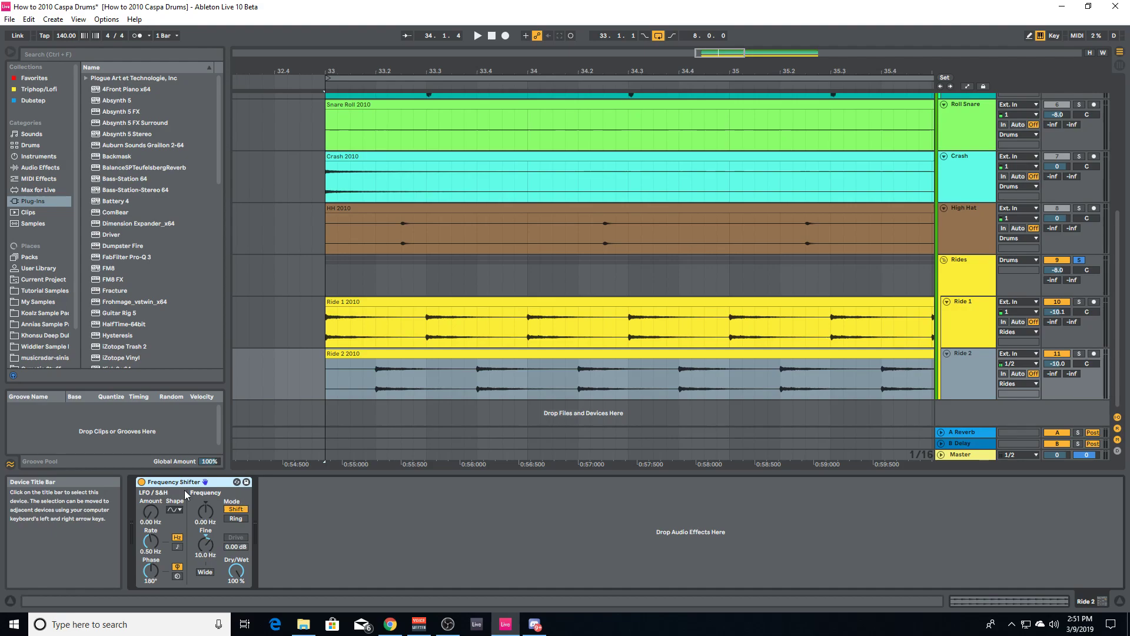
{"action": "left_click", "coordinate": [422, 302]}
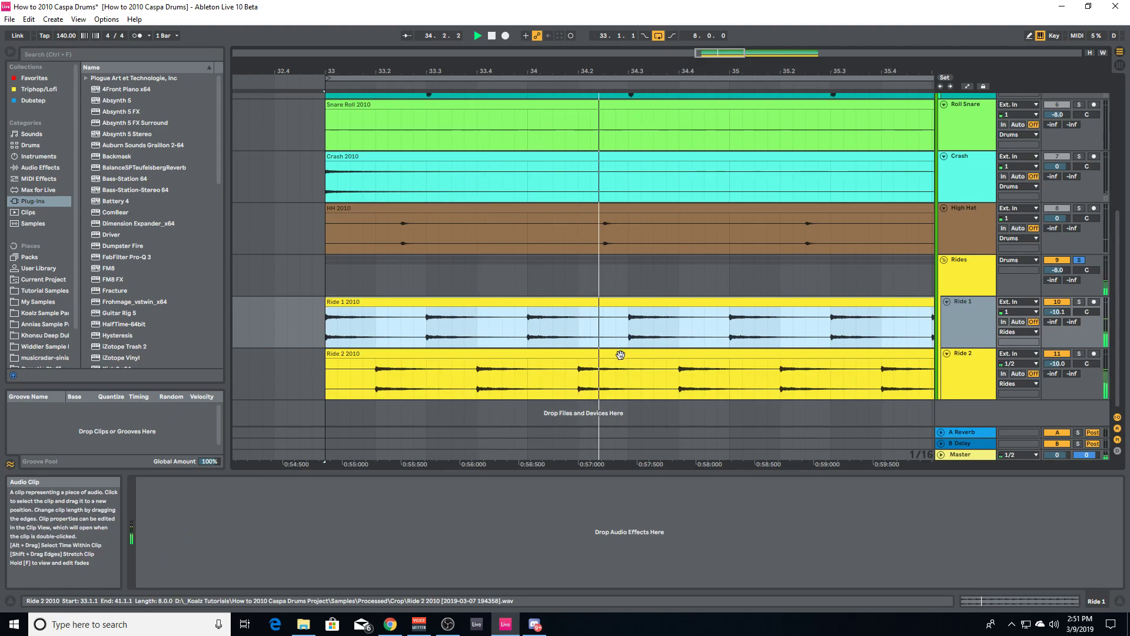
{"action": "key", "text": "space"}
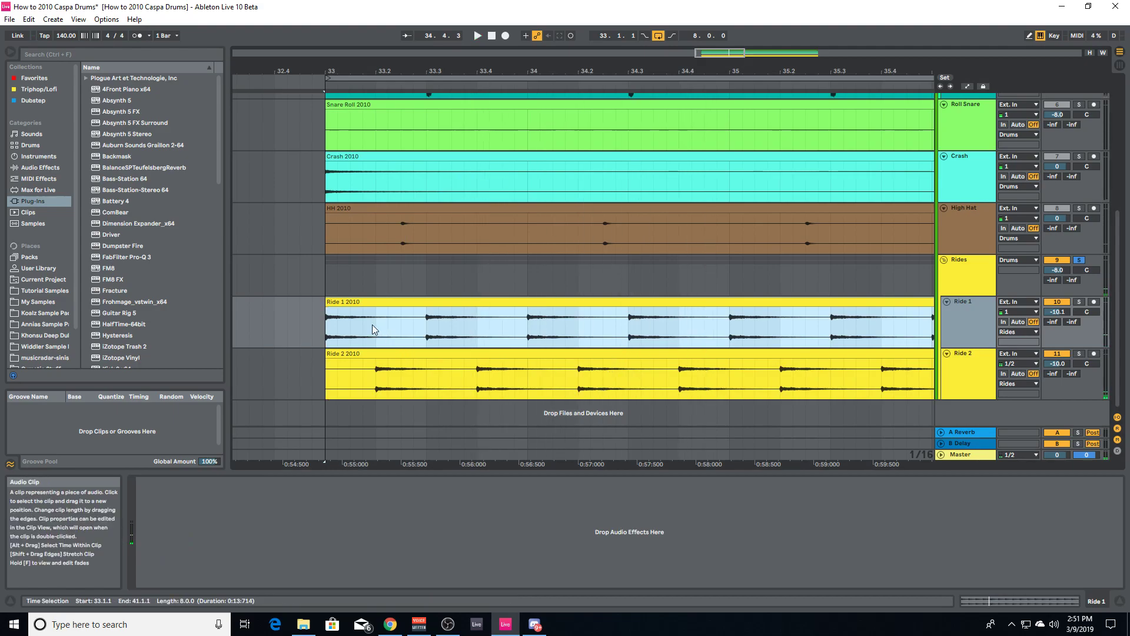
Place the insert marker at bar 33 on the Rides group, reselect the Ride 1 2010 clip and replay both rides
{"action": "left_click", "coordinate": [327, 286]}
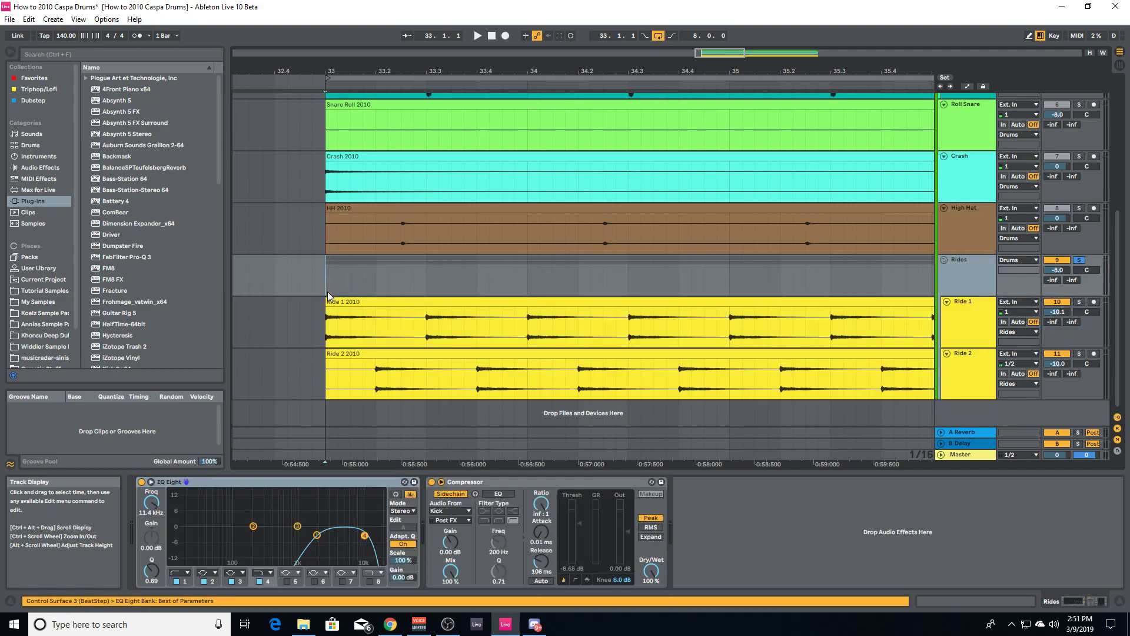
{"action": "left_click", "coordinate": [353, 303]}
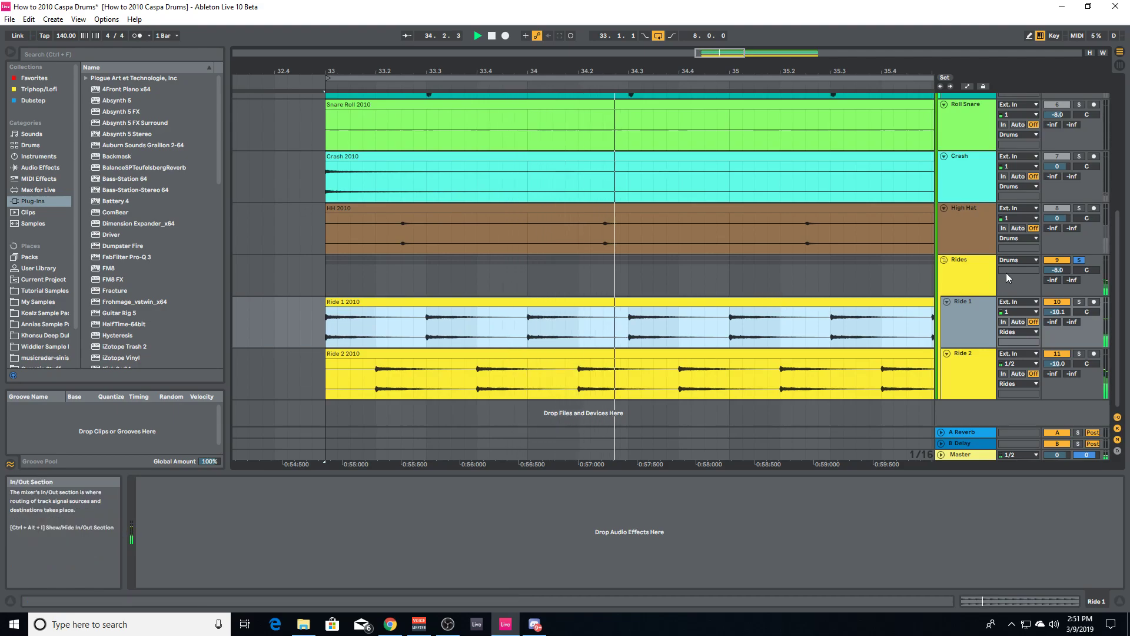
{"action": "key", "text": "space"}
Play both ride clips with the whole eight-bar pattern in view and show the Ride 2 track's Frequency Shifter
{"action": "left_click_drag", "start_coordinate": [554, 71], "coordinate": [288, 34]}
{"action": "key", "text": "space"}
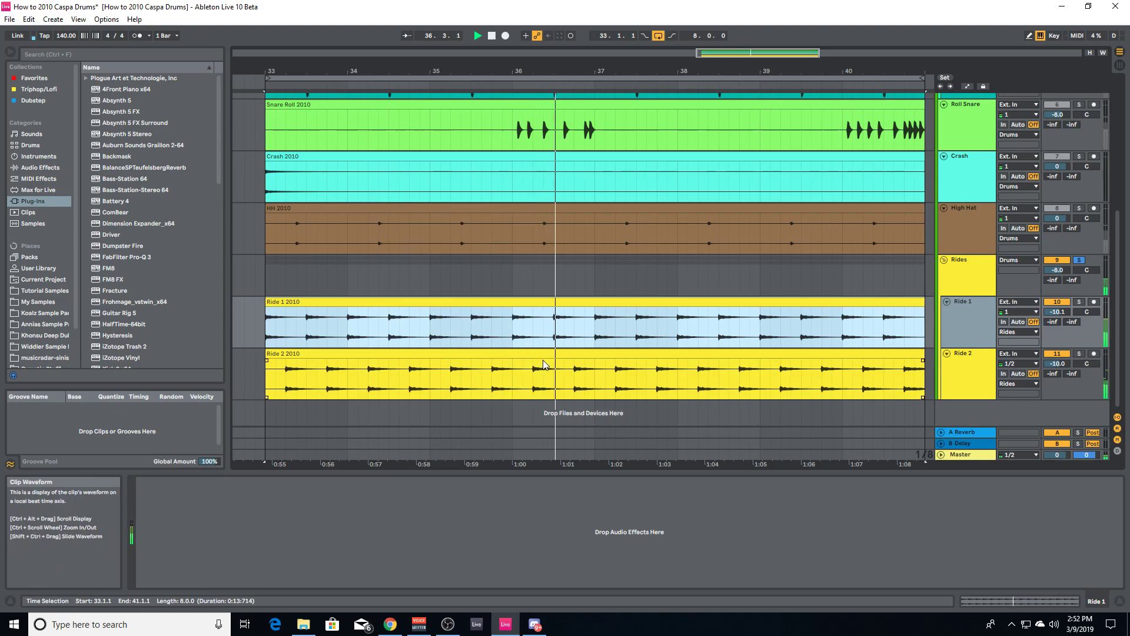
{"action": "left_click_drag", "start_coordinate": [687, 71], "coordinate": [538, 39]}
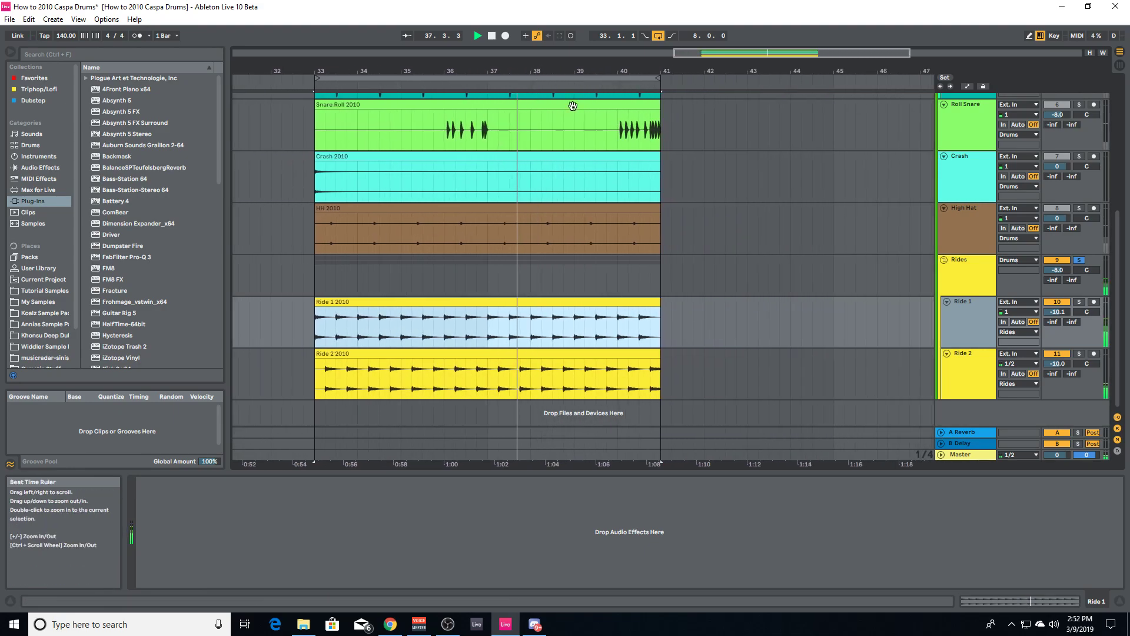
{"action": "left_click", "coordinate": [973, 377]}
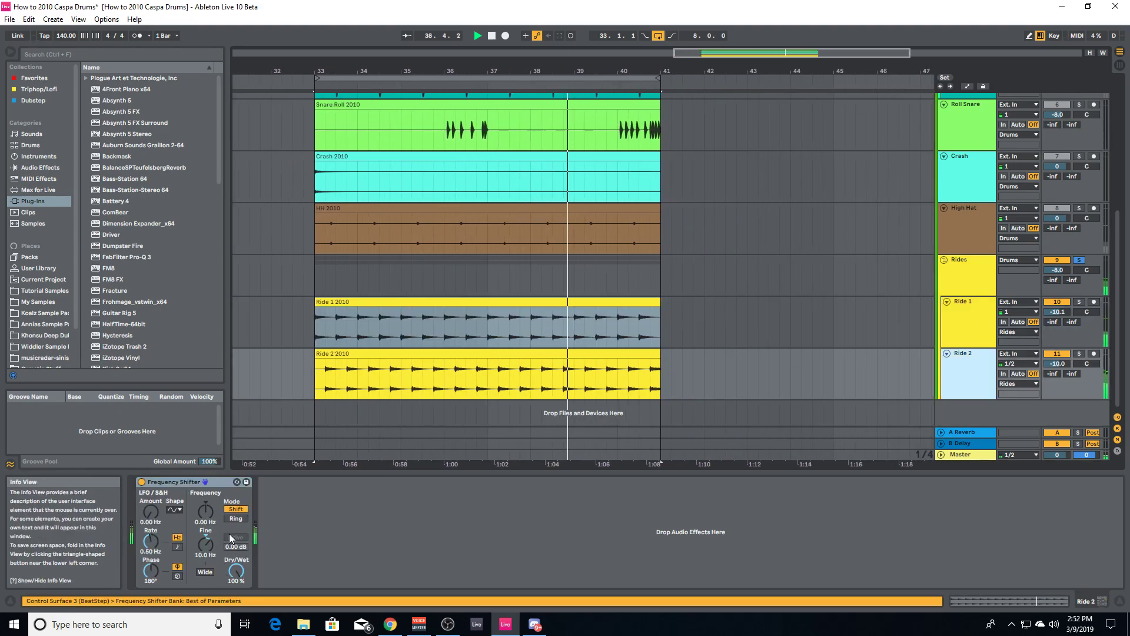
{"action": "key", "text": "space"}
Show the Rides group's device chain and play the rides while examining the EQ Eight filter curve
{"action": "left_click", "coordinate": [970, 269]}
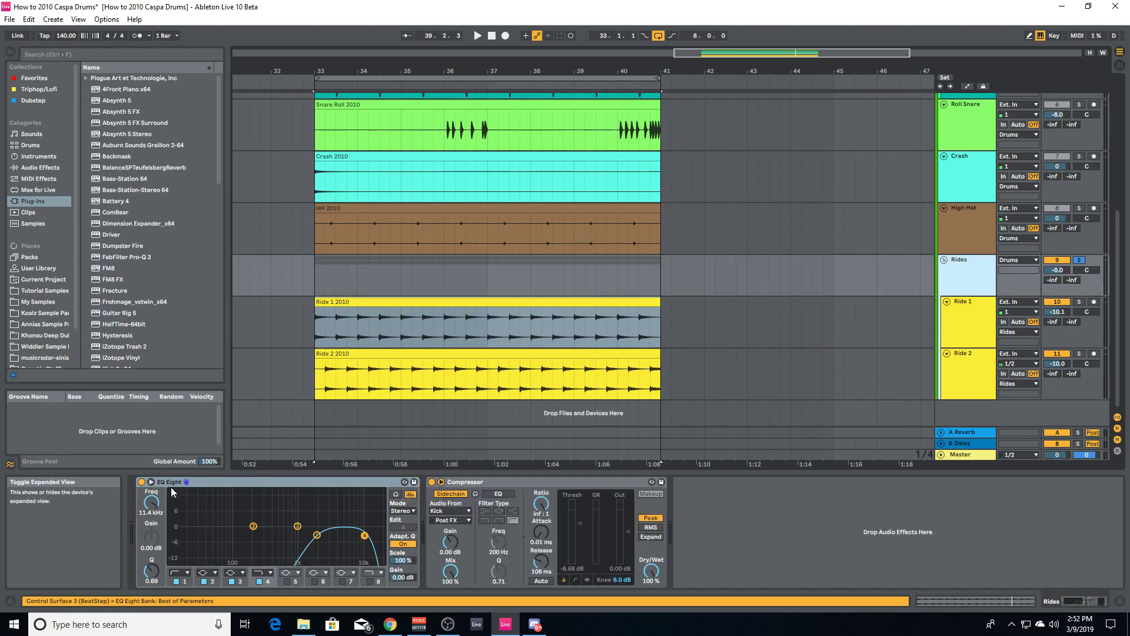
{"action": "key", "text": "space"}
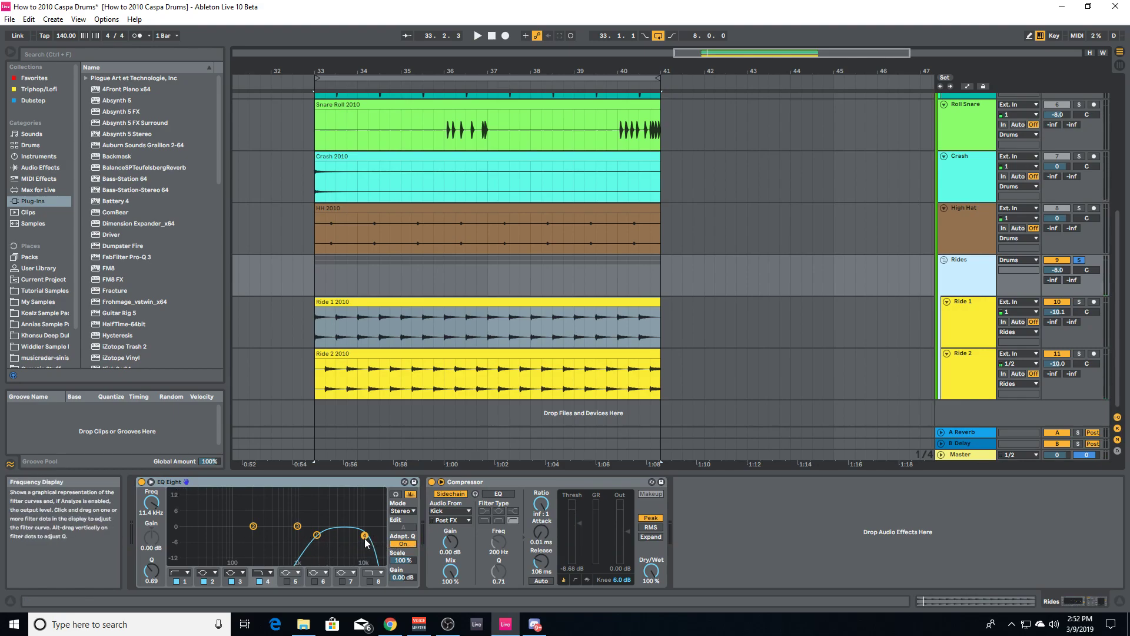
{"action": "key", "text": "space"}
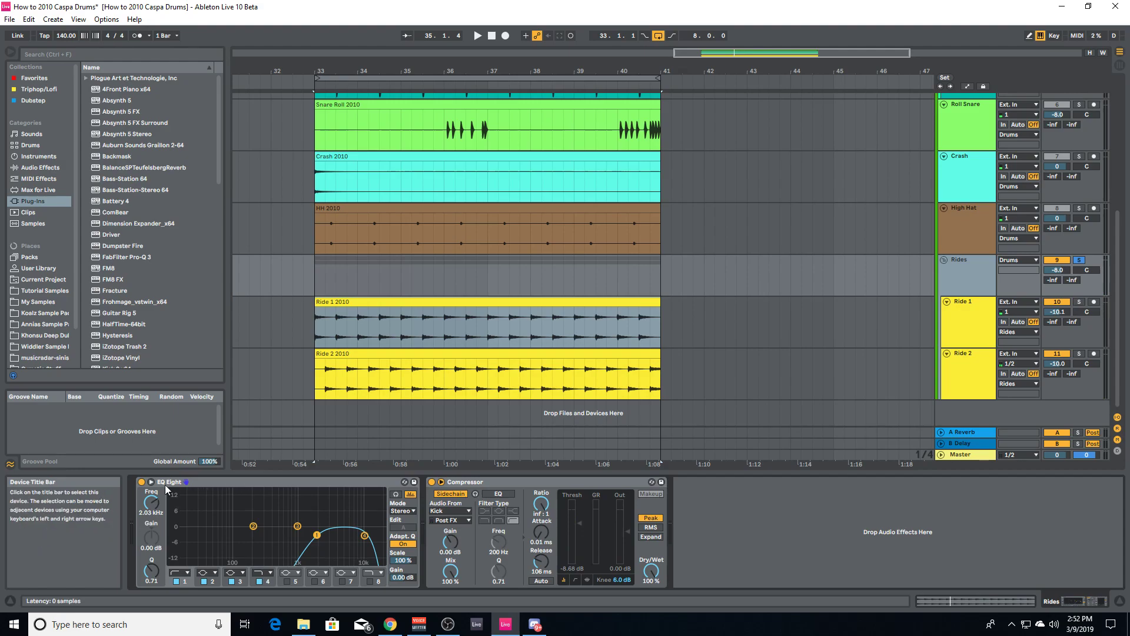
Compare the sound of the rides with the group's EQ Eight switched off and back on
{"action": "left_click", "coordinate": [141, 482]}
{"action": "key", "text": "space"}
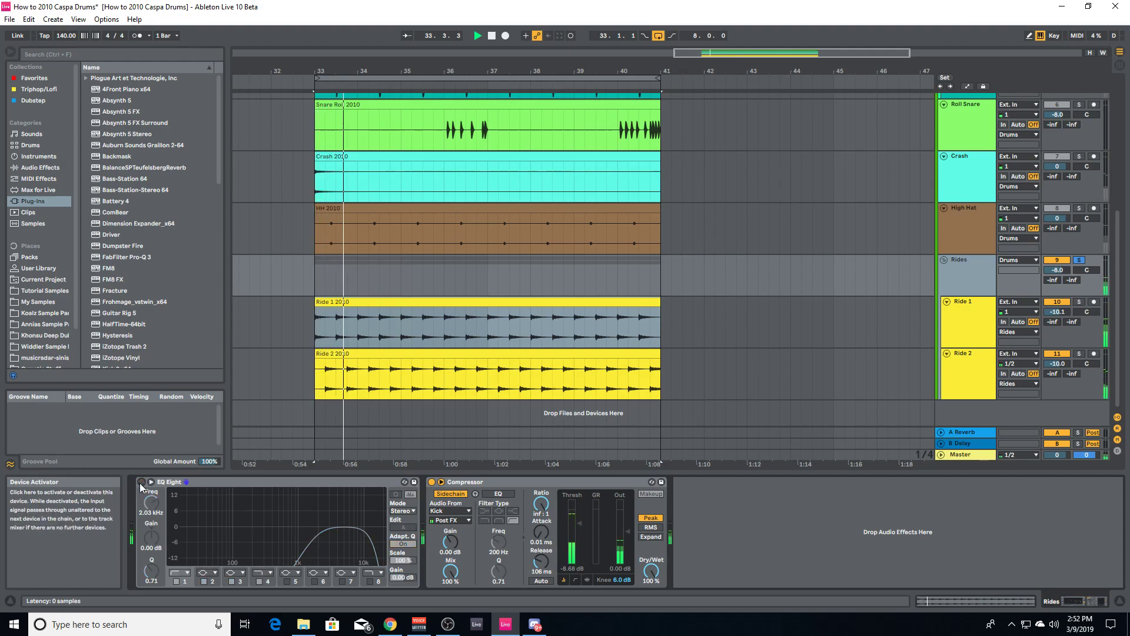
{"action": "left_click", "coordinate": [141, 482]}
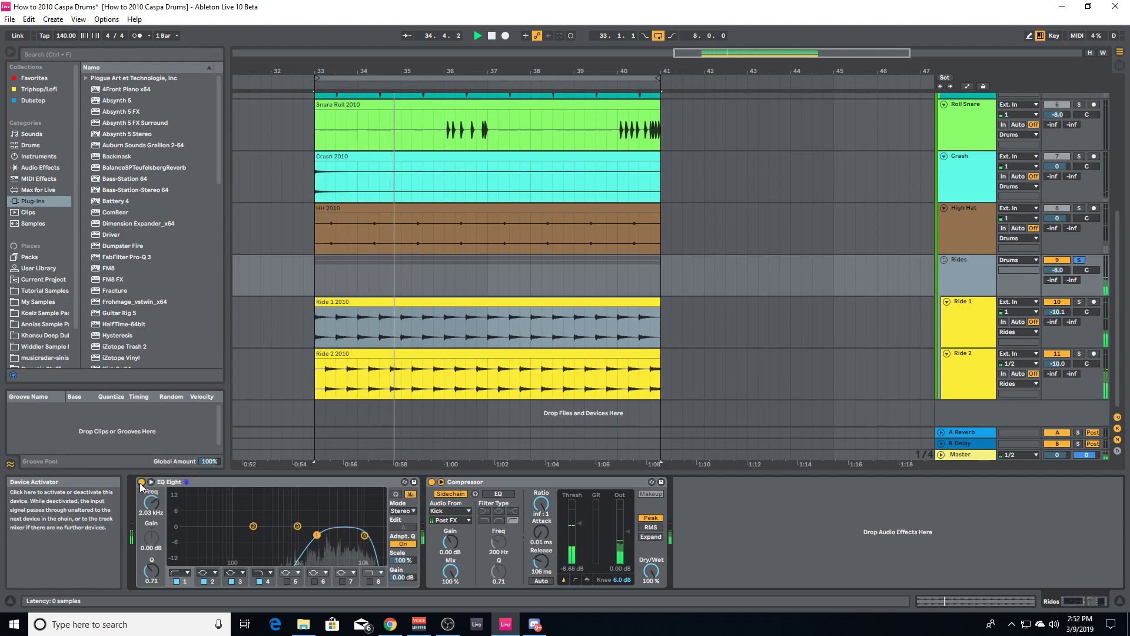
{"action": "key", "text": "space"}
{"action": "key", "text": "space"}
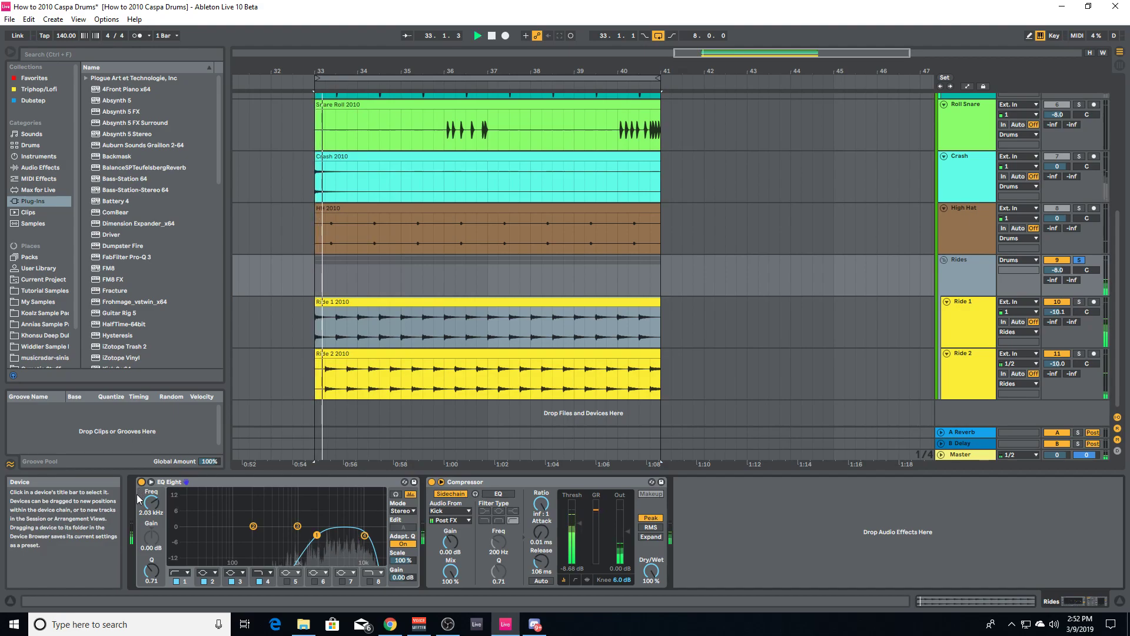
{"action": "key", "text": "space"}
Play the rides while examining the Rides group's kick-sidechained Compressor and compare the sound with it switched off and back on
{"action": "left_click", "coordinate": [463, 483]}
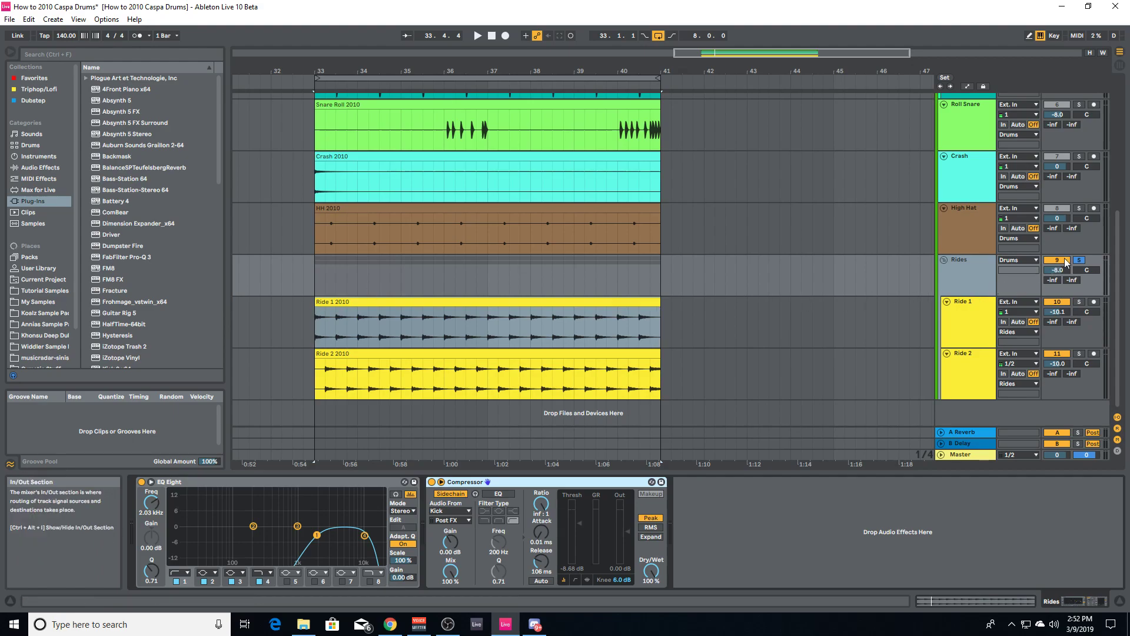
{"action": "key", "text": "space"}
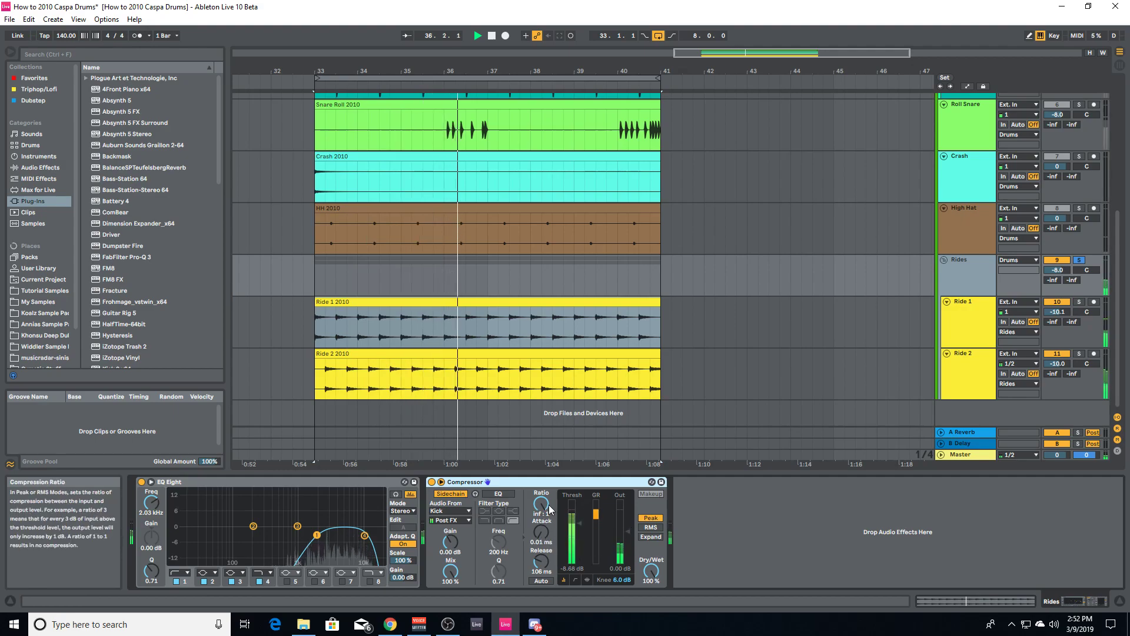
{"action": "left_click_drag", "start_coordinate": [548, 510], "coordinate": [548, 562]}
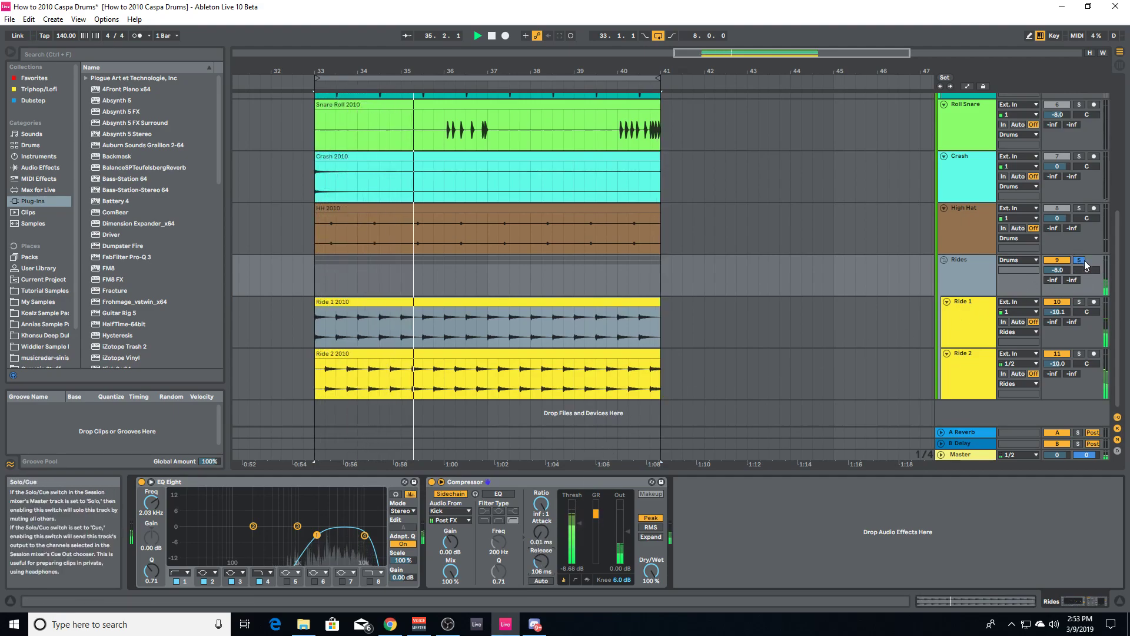
{"action": "left_click", "coordinate": [434, 482]}
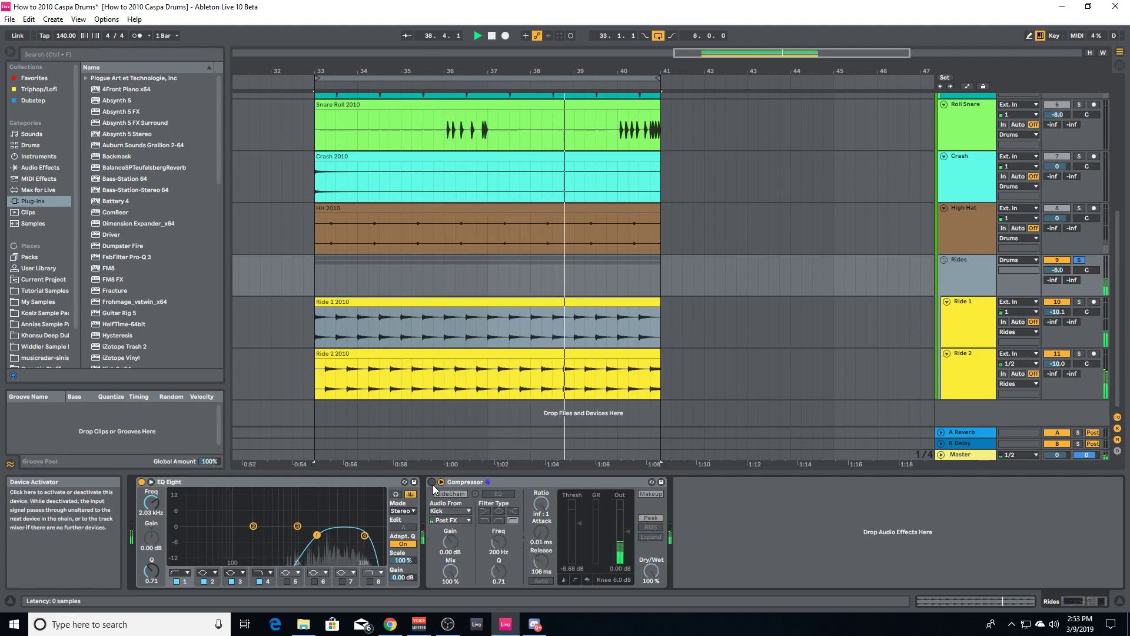
{"action": "left_click", "coordinate": [432, 483]}
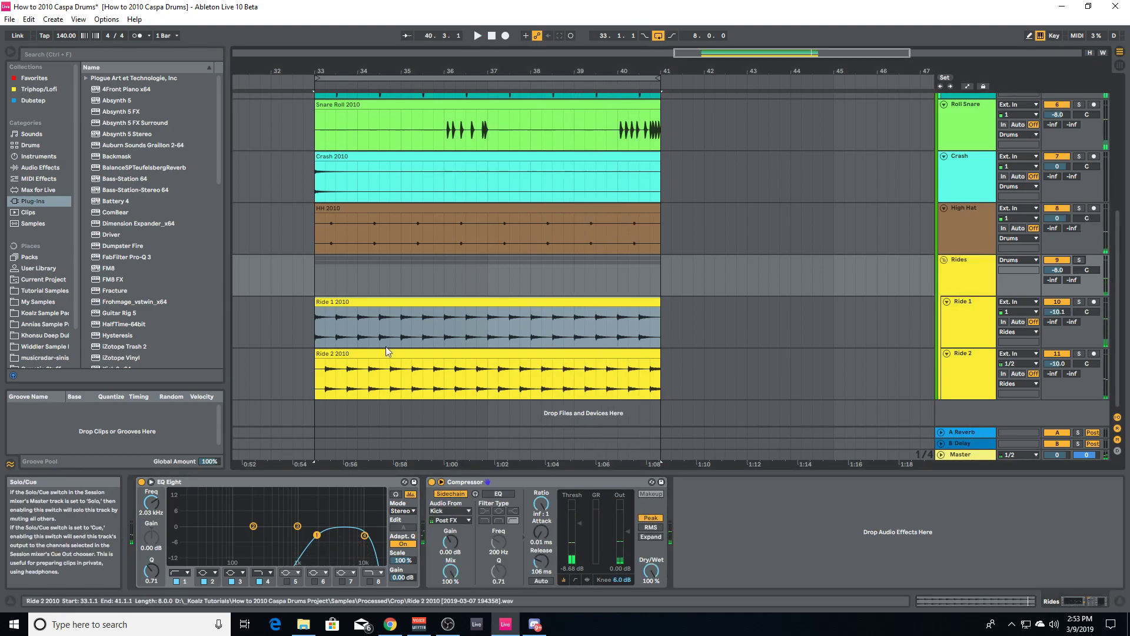
Select the Kick 2010 clip and play the full eight-bar drum pattern with all layers together while viewing the tracks
{"action": "scroll", "coordinate": [360, 194], "scroll_direction": "up", "scroll_amount": 8}
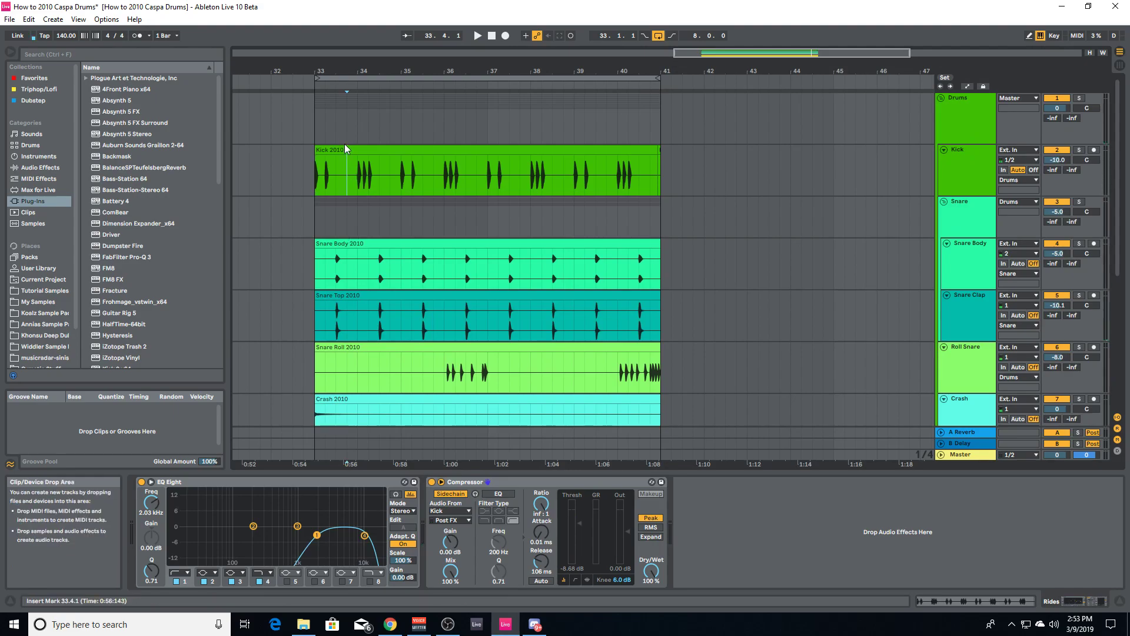
{"action": "left_click", "coordinate": [342, 149]}
{"action": "key", "text": "space"}
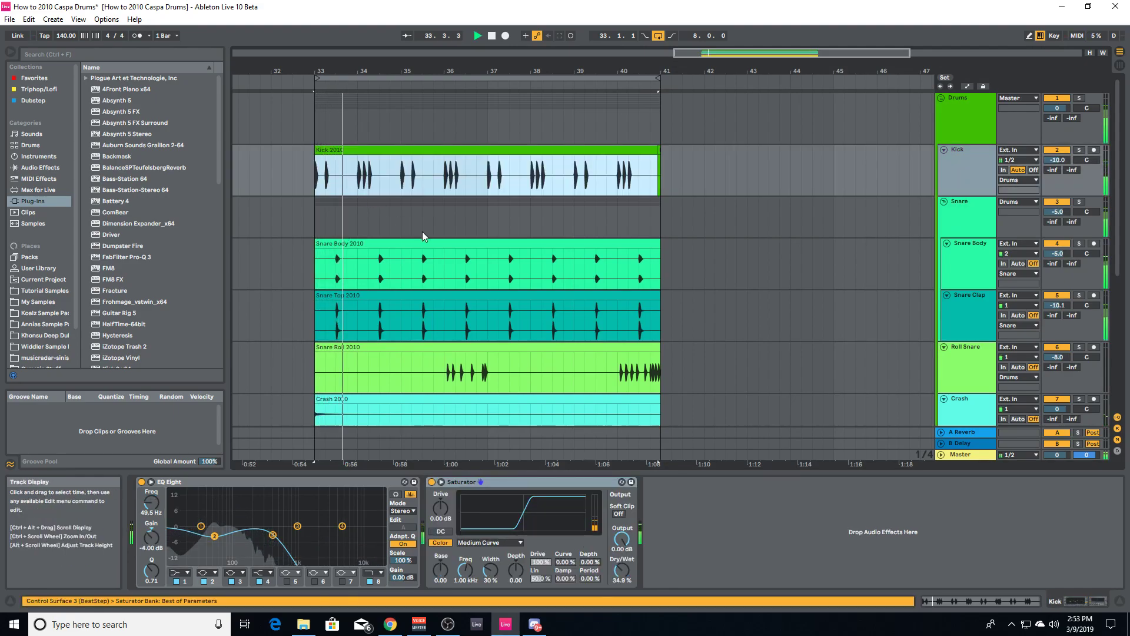
{"action": "mouse_move", "coordinate": [452, 72]}
{"action": "left_mouse_down"}
{"action": "mouse_move", "coordinate": [452, 24]}
{"action": "mouse_move", "coordinate": [454, 68]}
{"action": "left_mouse_up"}
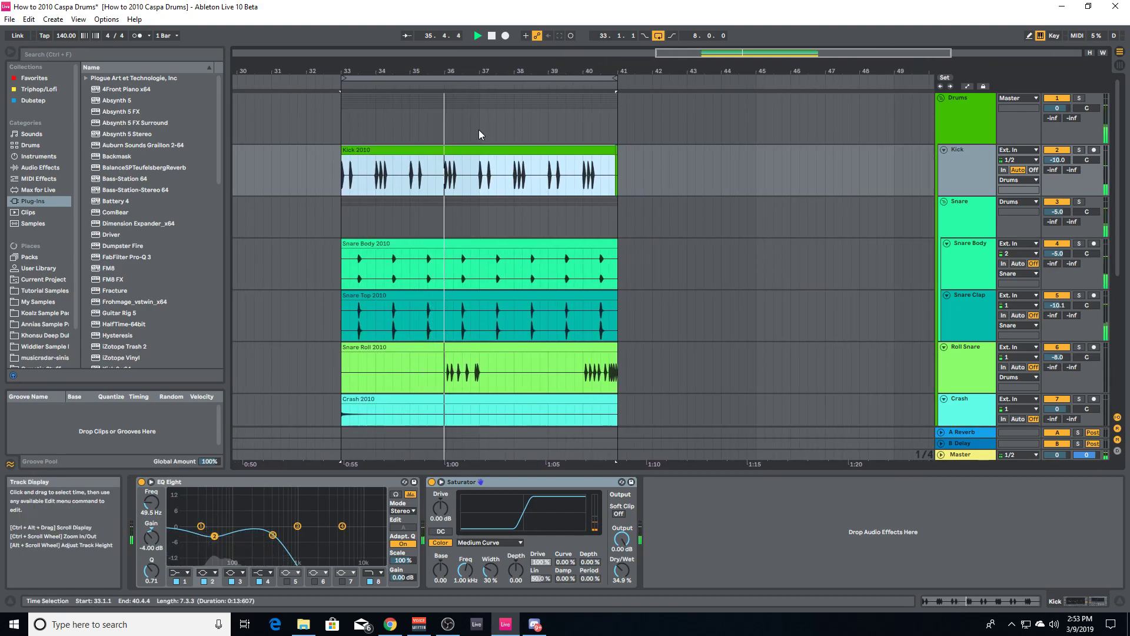
{"action": "scroll", "coordinate": [465, 142], "scroll_direction": "down", "scroll_amount": 3}
{"action": "left_click", "coordinate": [600, 291]}
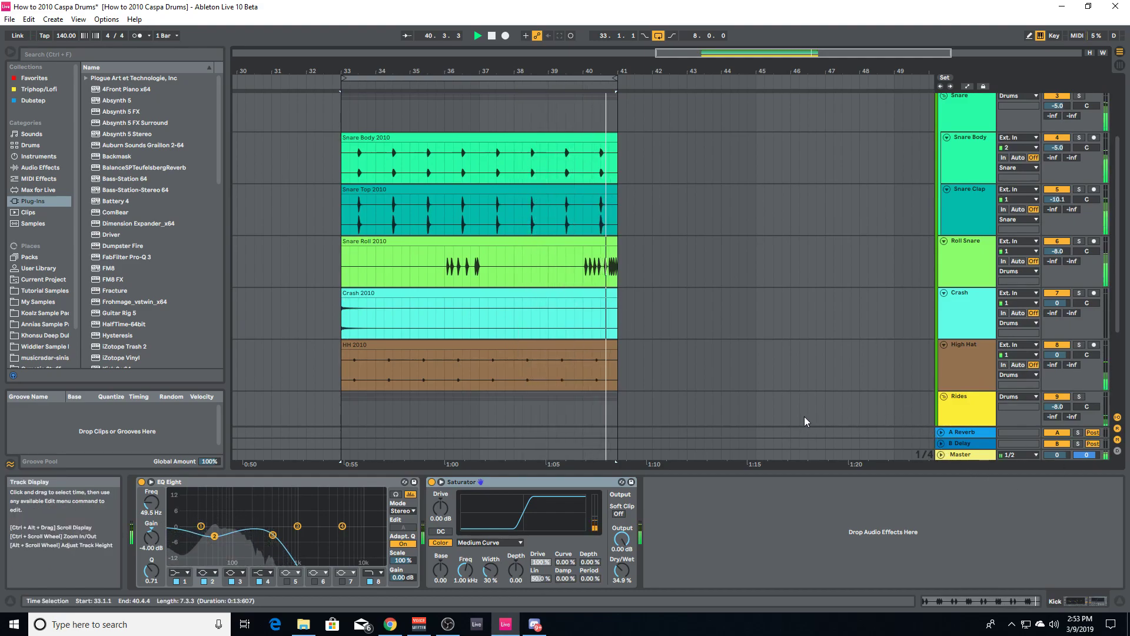
{"action": "scroll", "coordinate": [715, 384], "scroll_direction": "up", "scroll_amount": 4}
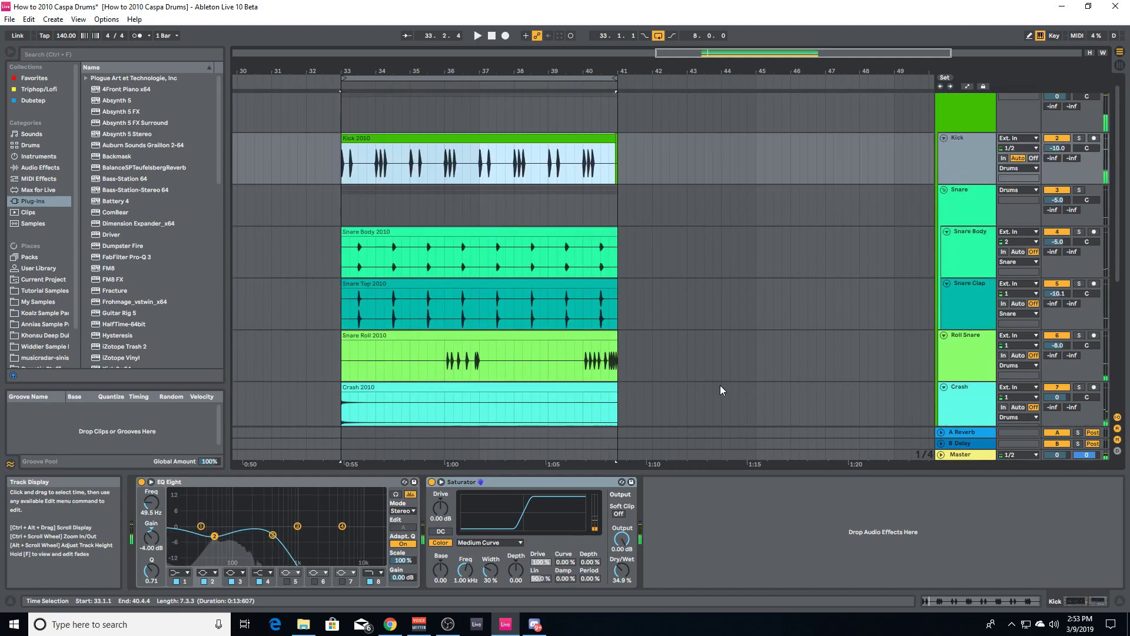